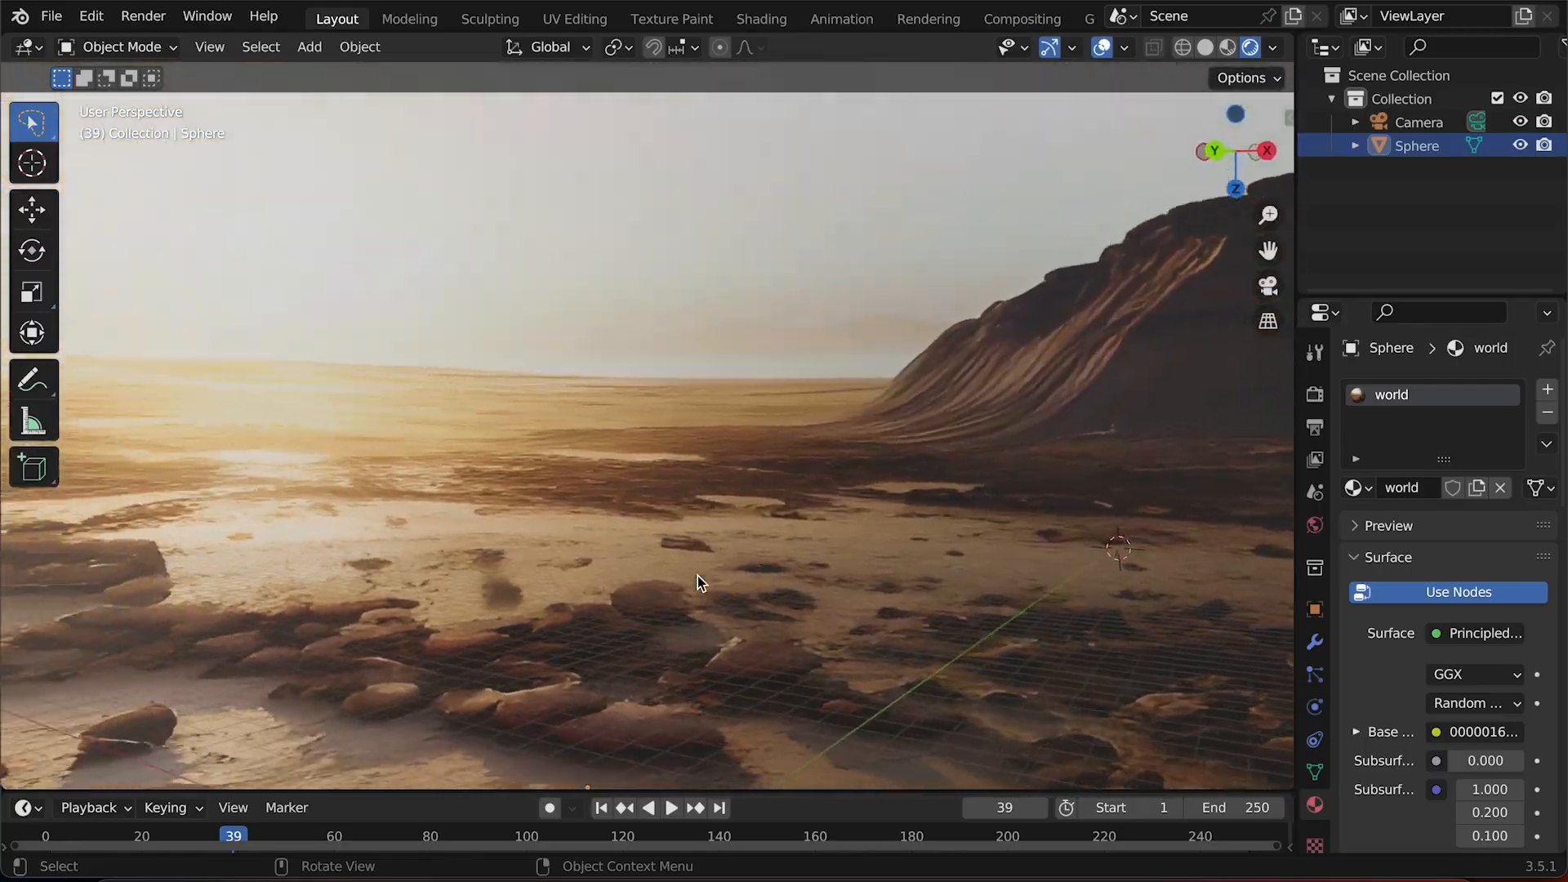
Orbit around the scene to examine the alien landscape world background.
scroll(697, 575, "left", 10)
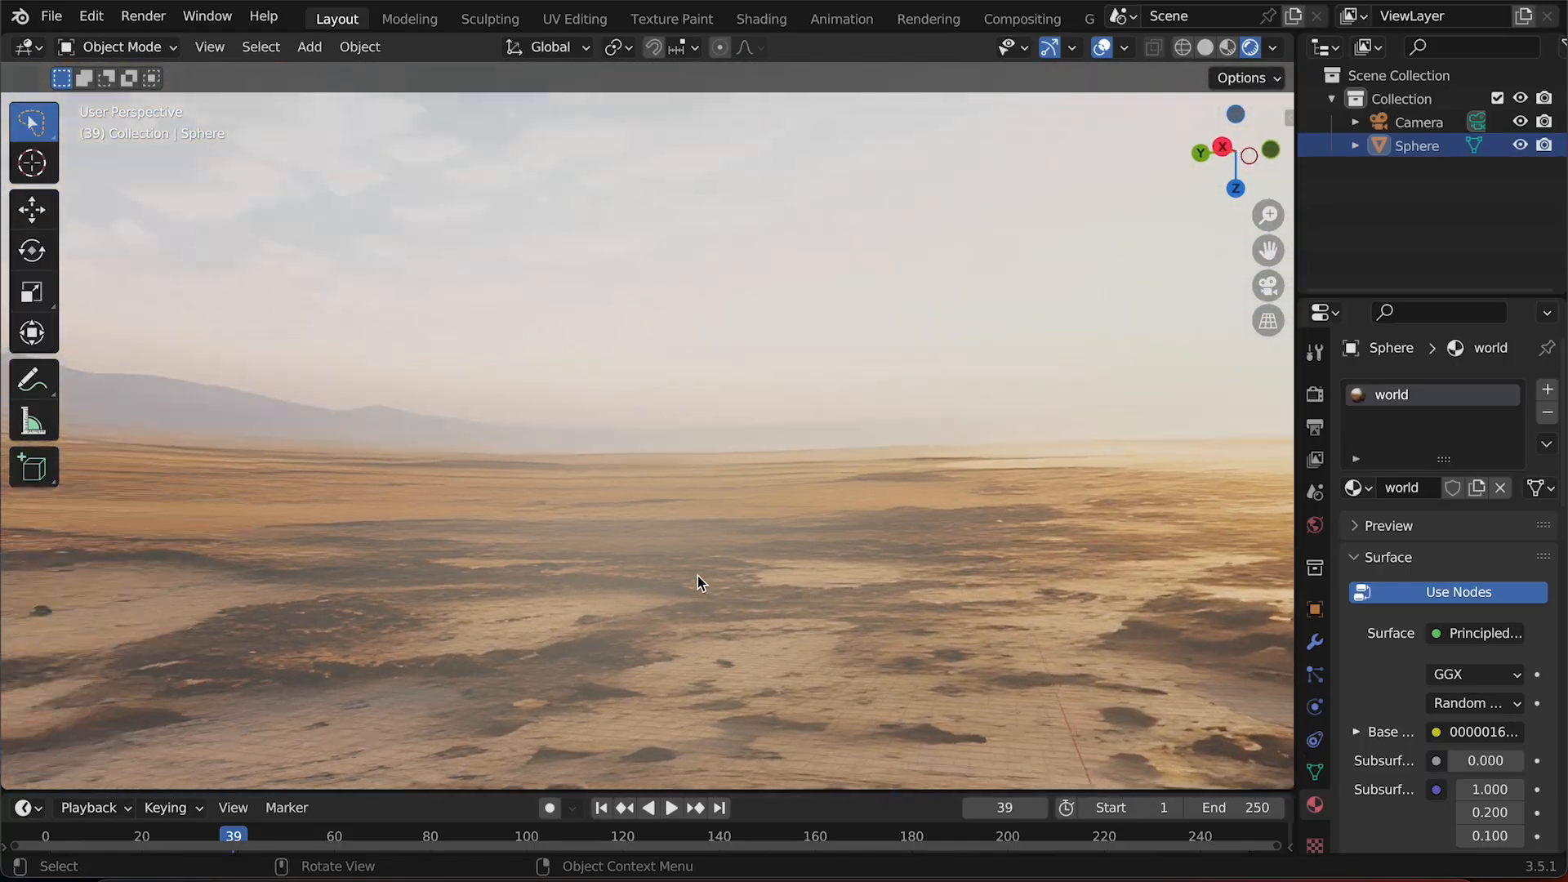
scroll(697, 576, "left", 10)
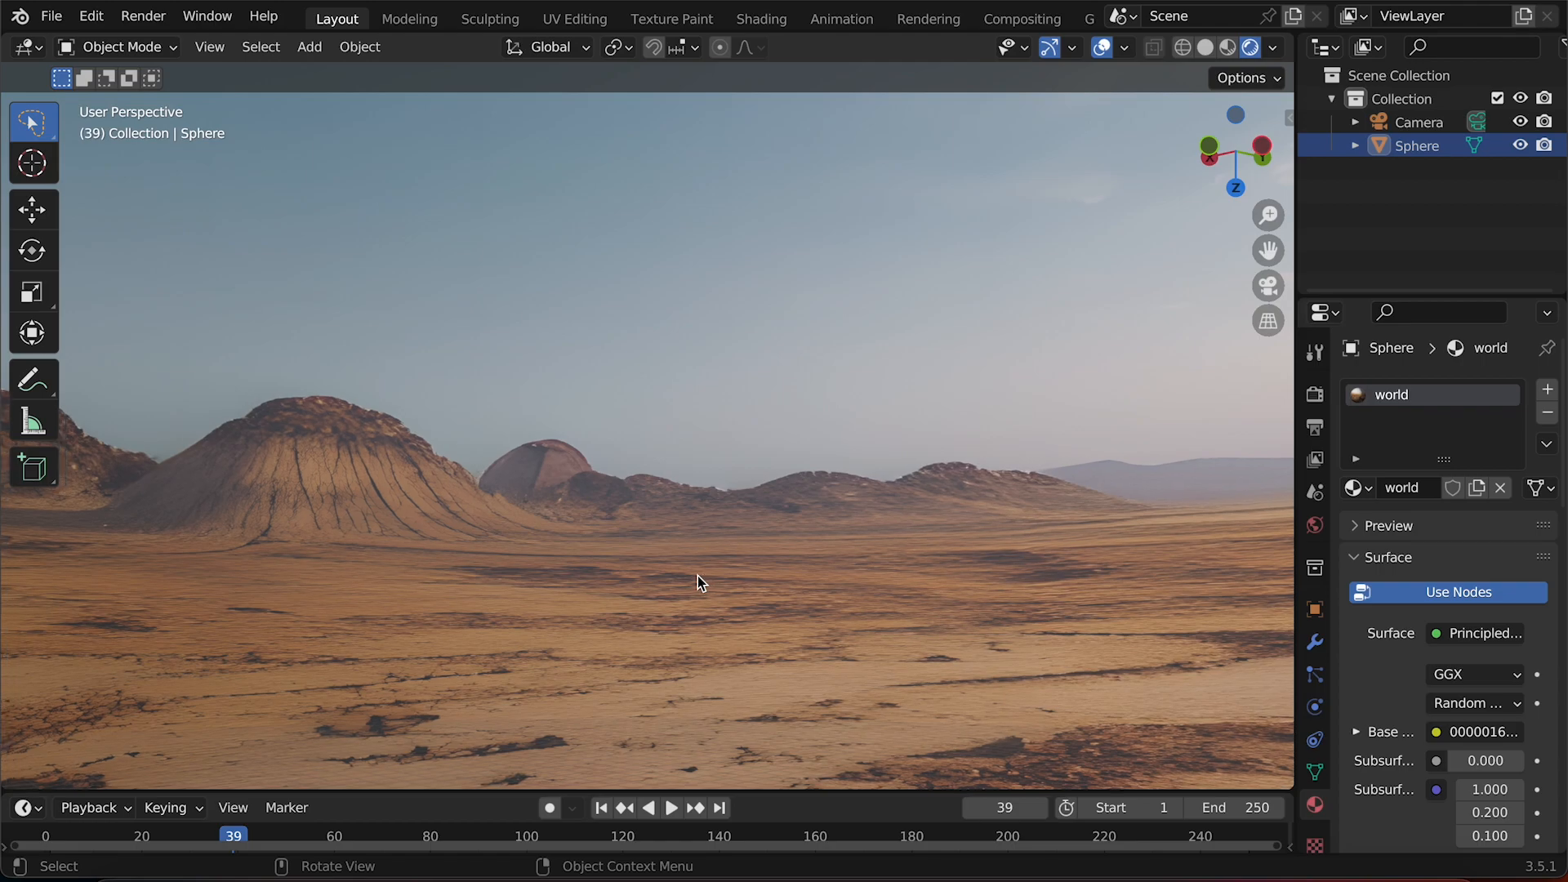
scroll(697, 576, "up", 10)
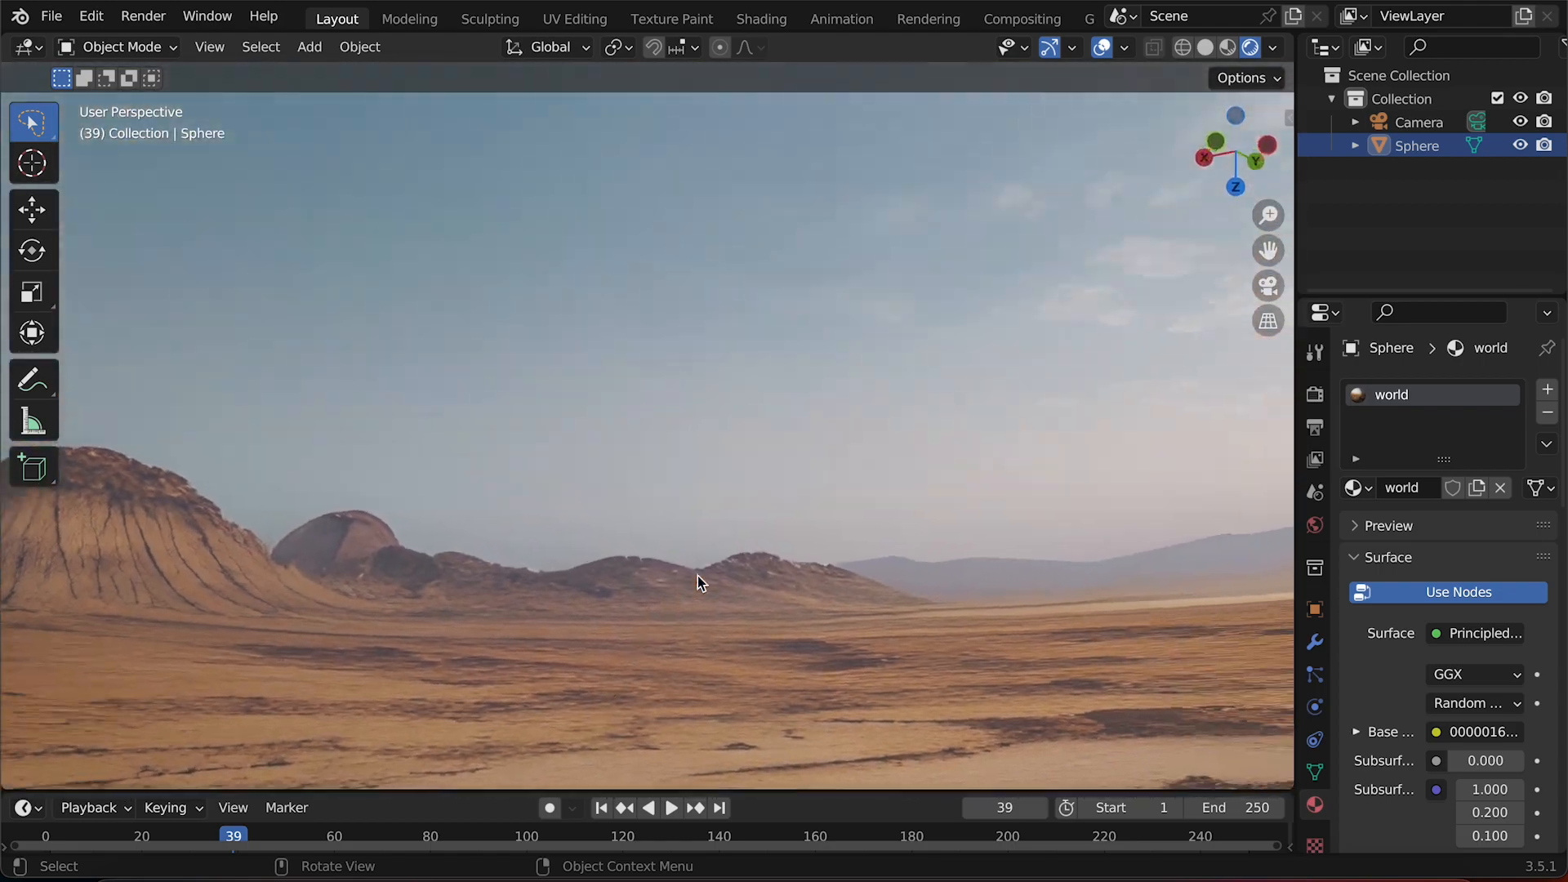
scroll(697, 576, "down", 10)
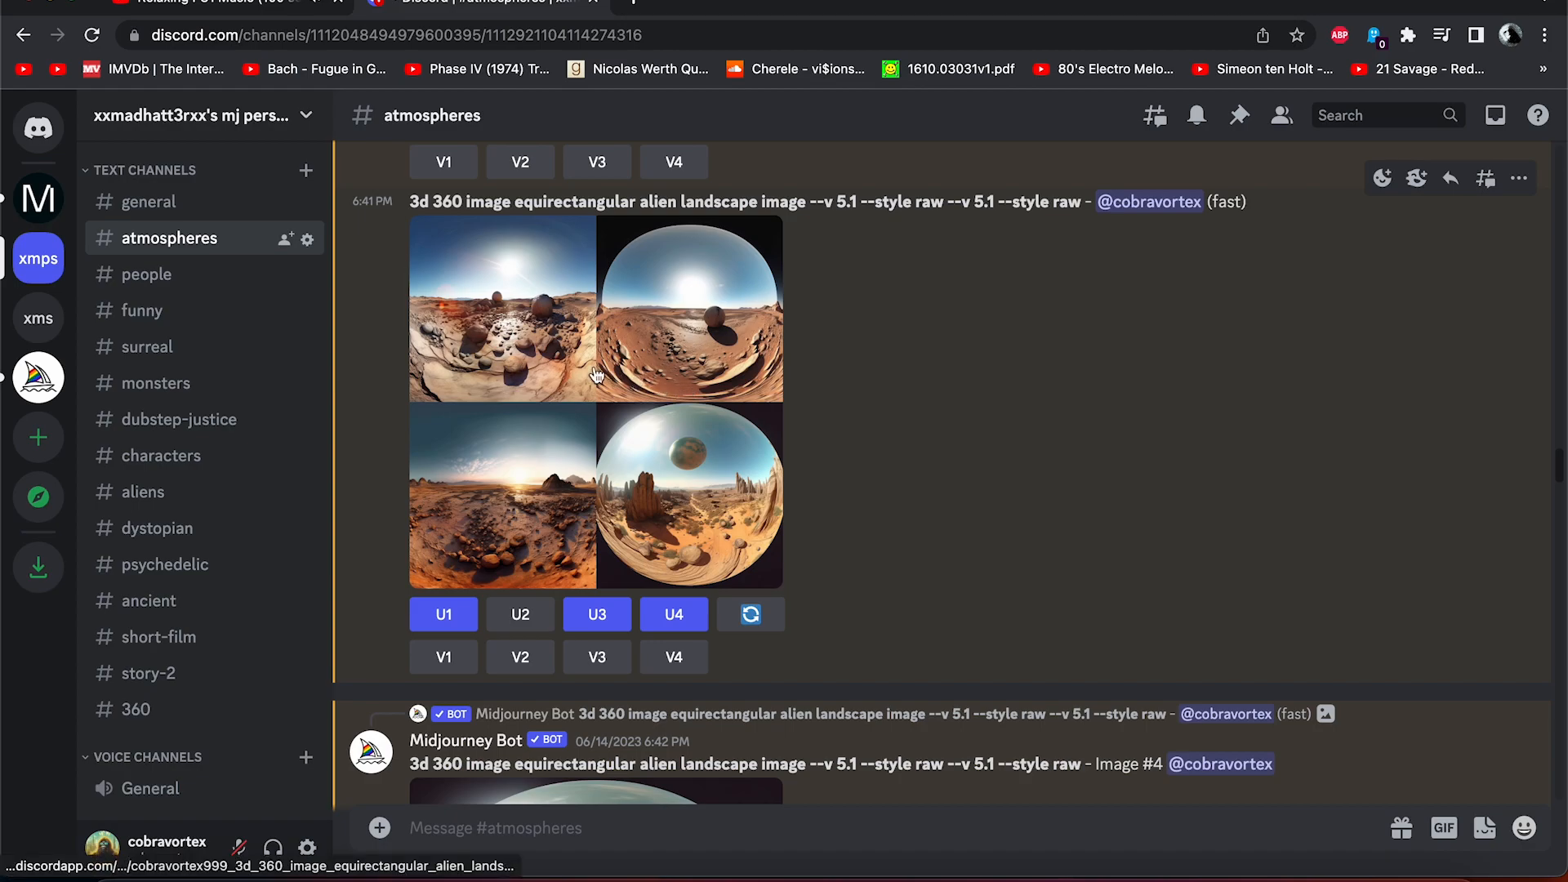
Enlarge the Midjourney 360 alien landscape image grid and zoom in to compare the four variants.
left_click(571, 372)
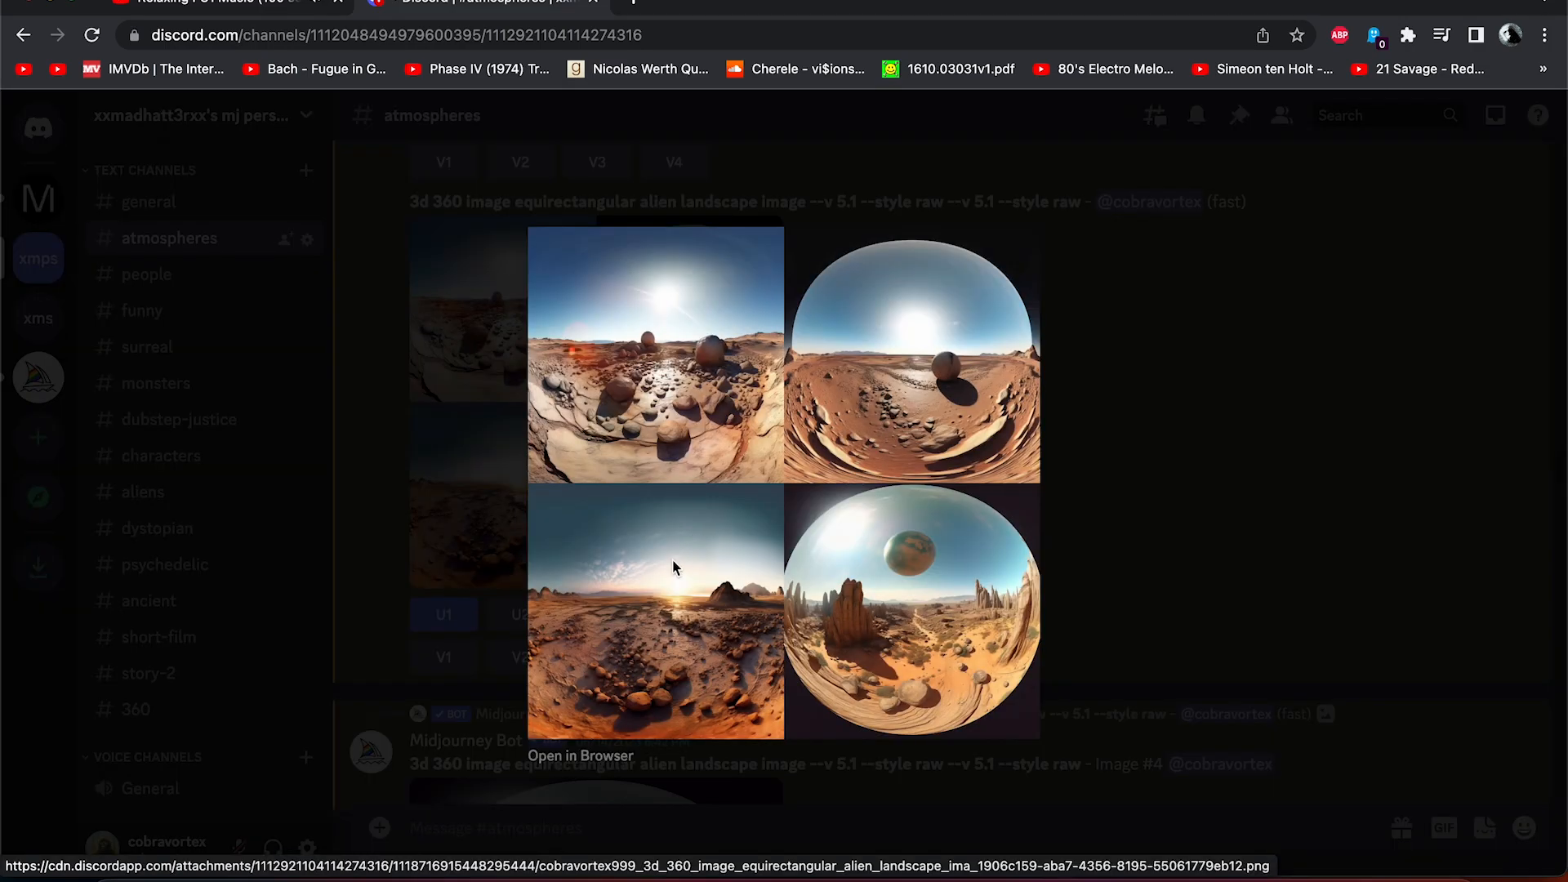
scroll(668, 554, "up", 5, "ctrl")
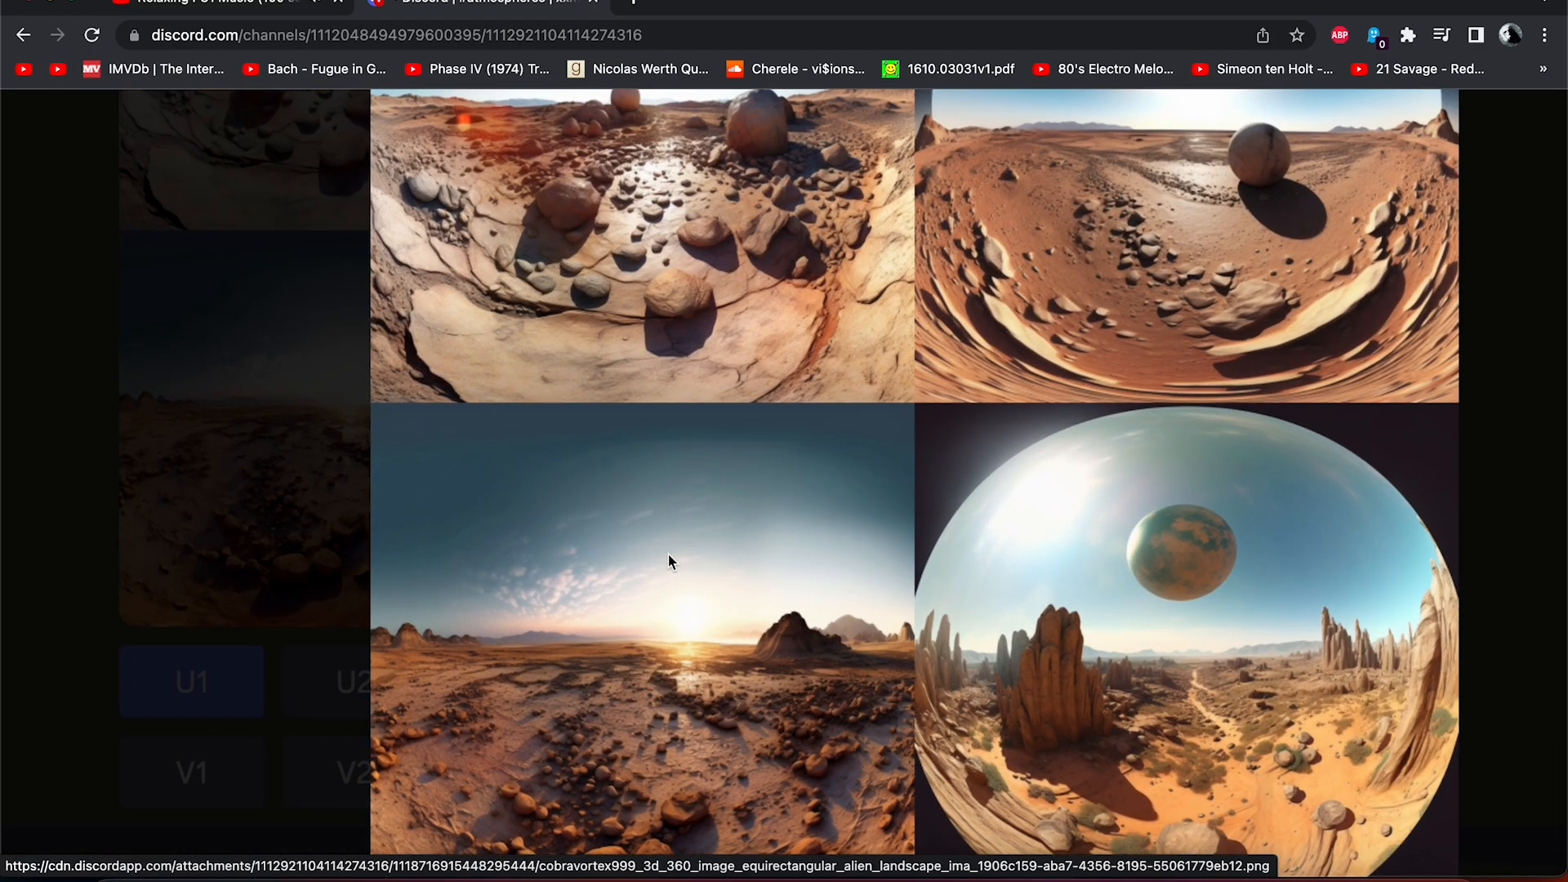
scroll(668, 554, "up", 3, "ctrl")
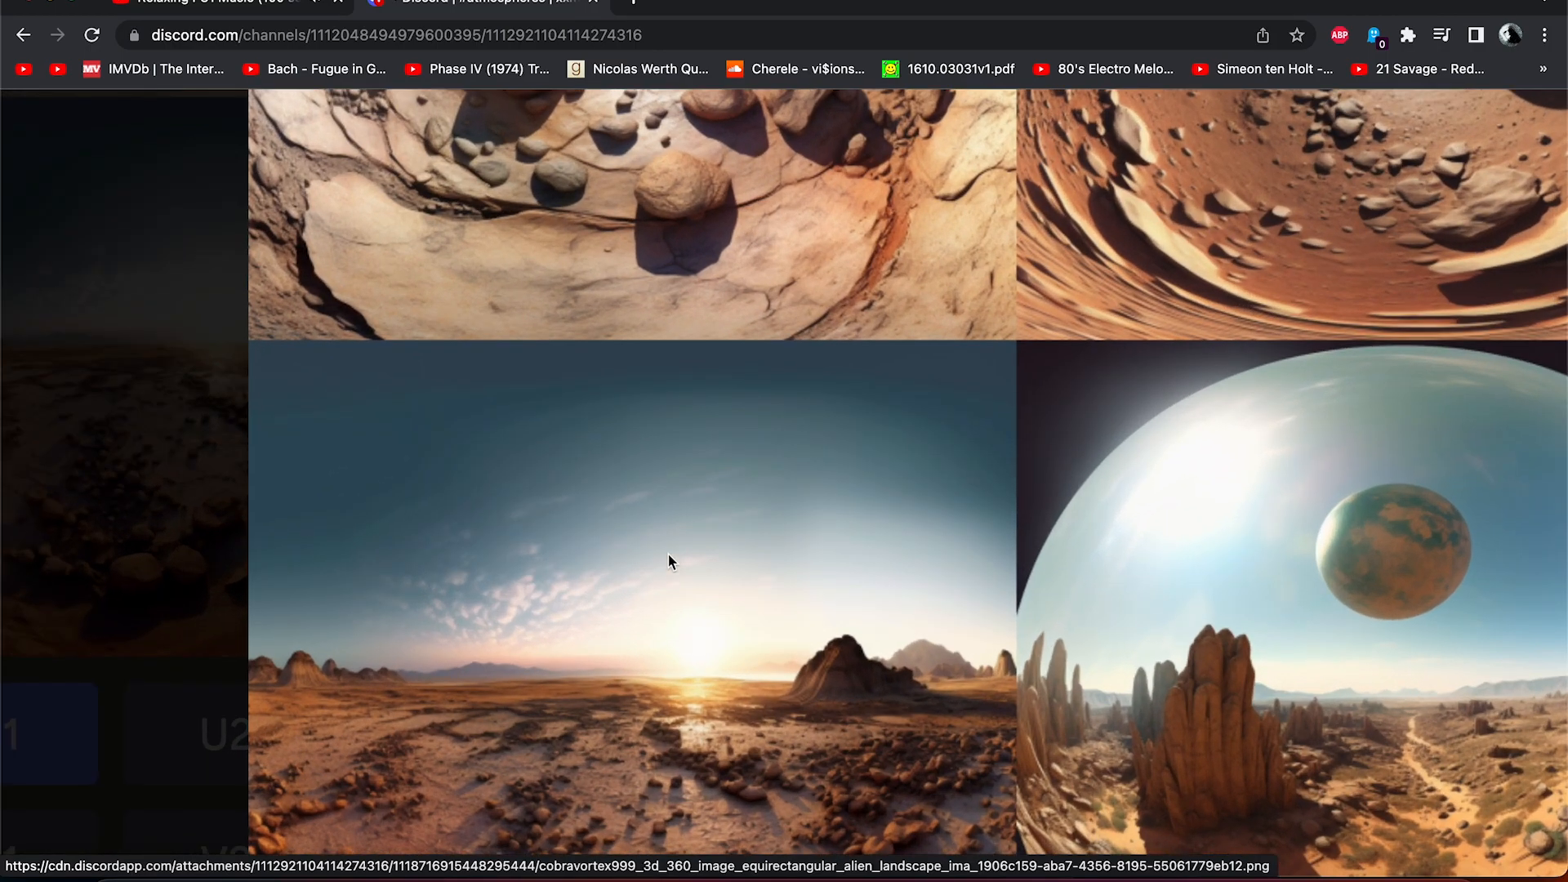
scroll(668, 554, "down", 3)
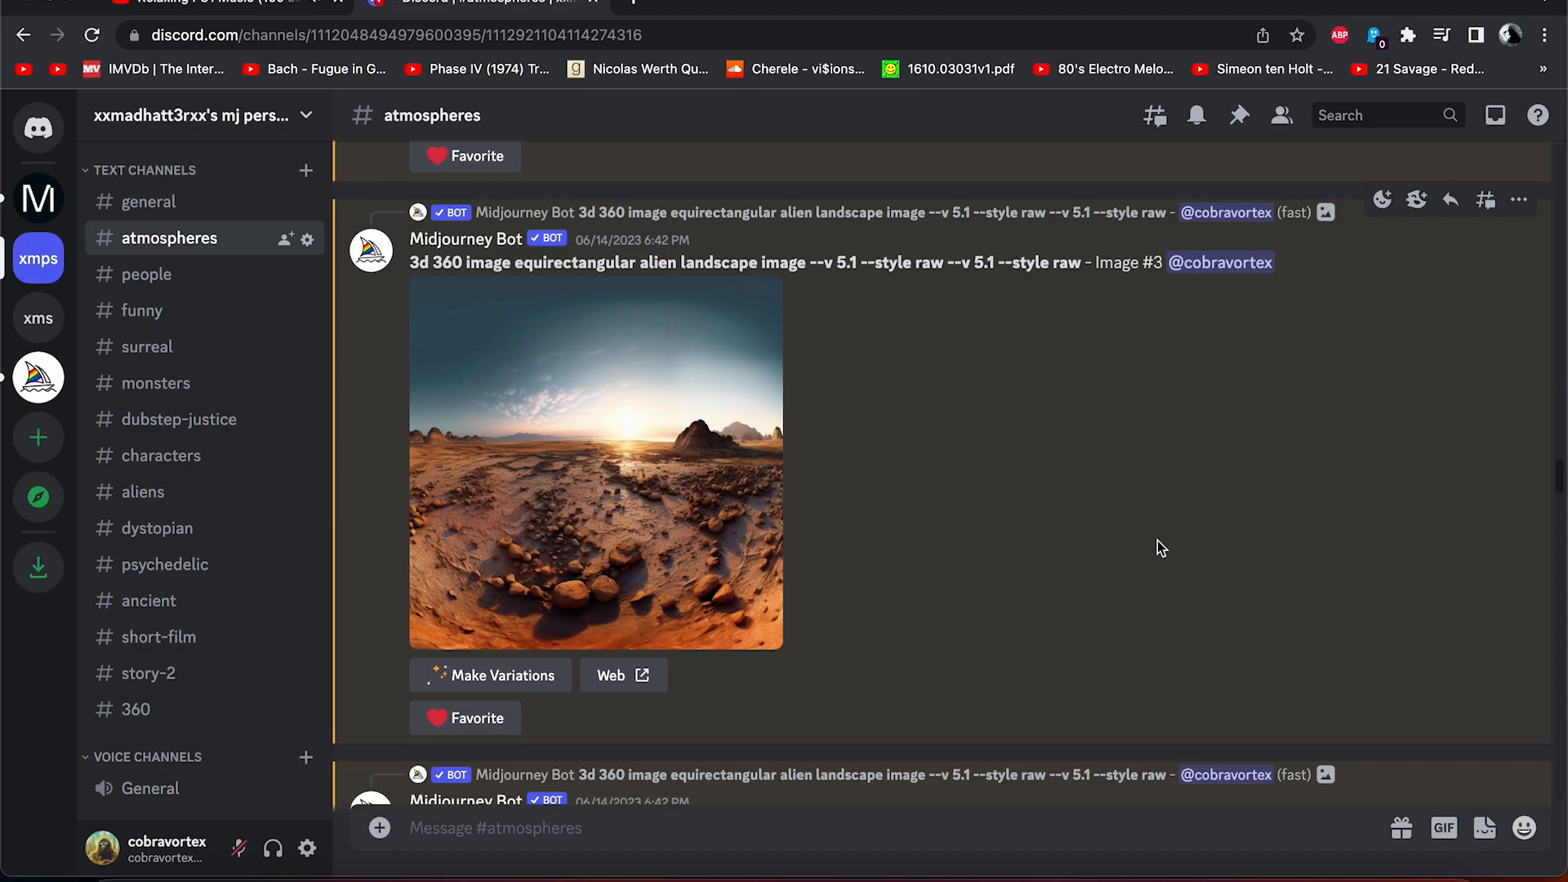
Open the upscaled Image #3 alien landscape in the browser at full size.
left_click(664, 481)
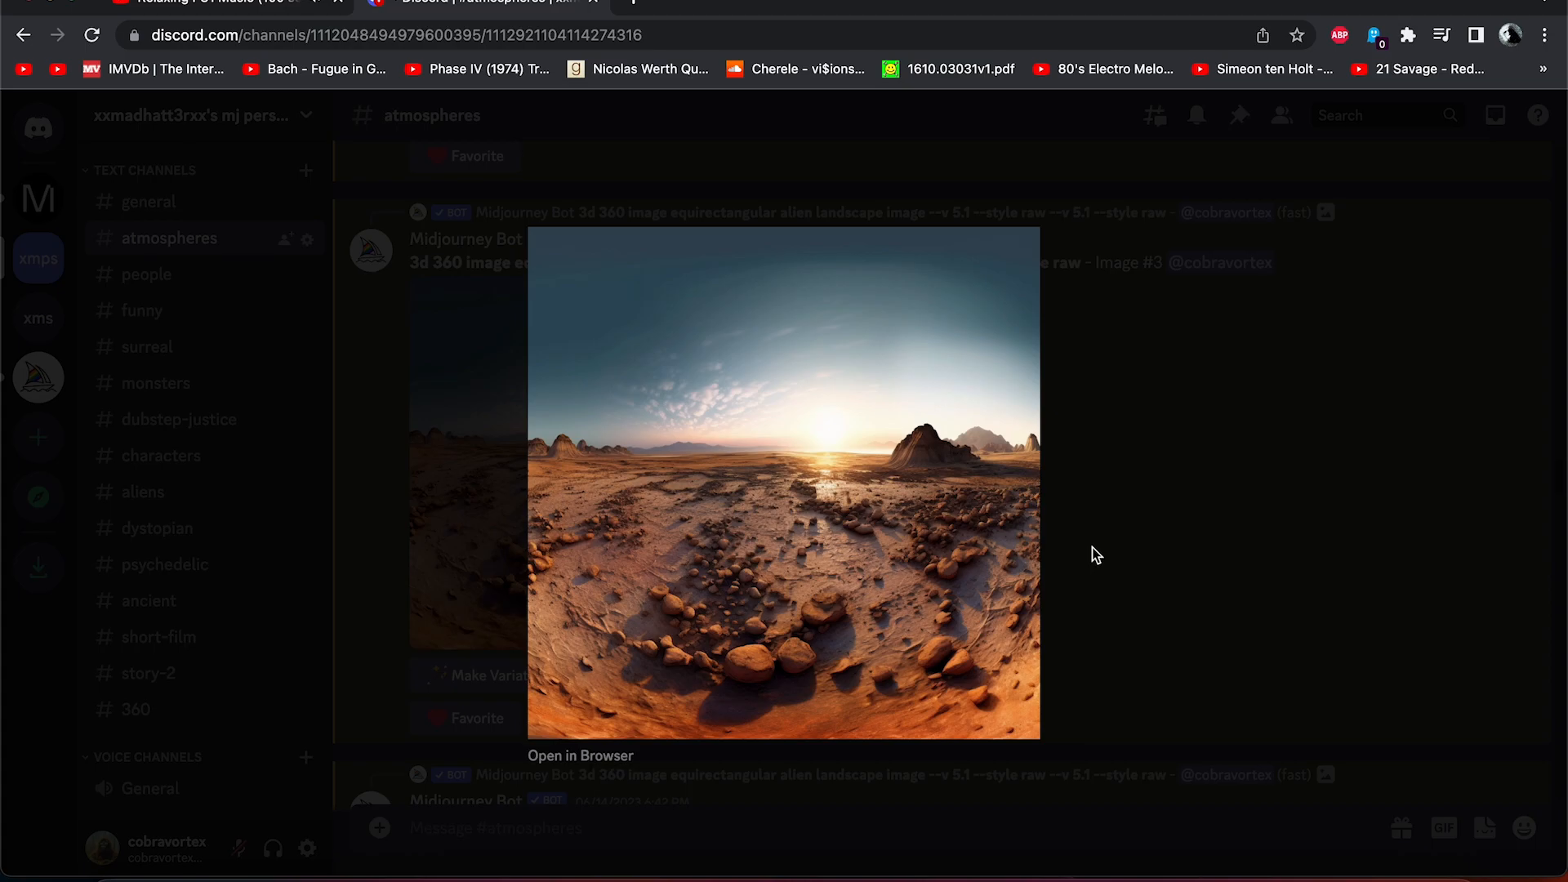
left_click(1158, 540)
scroll(1158, 541, "down", 1)
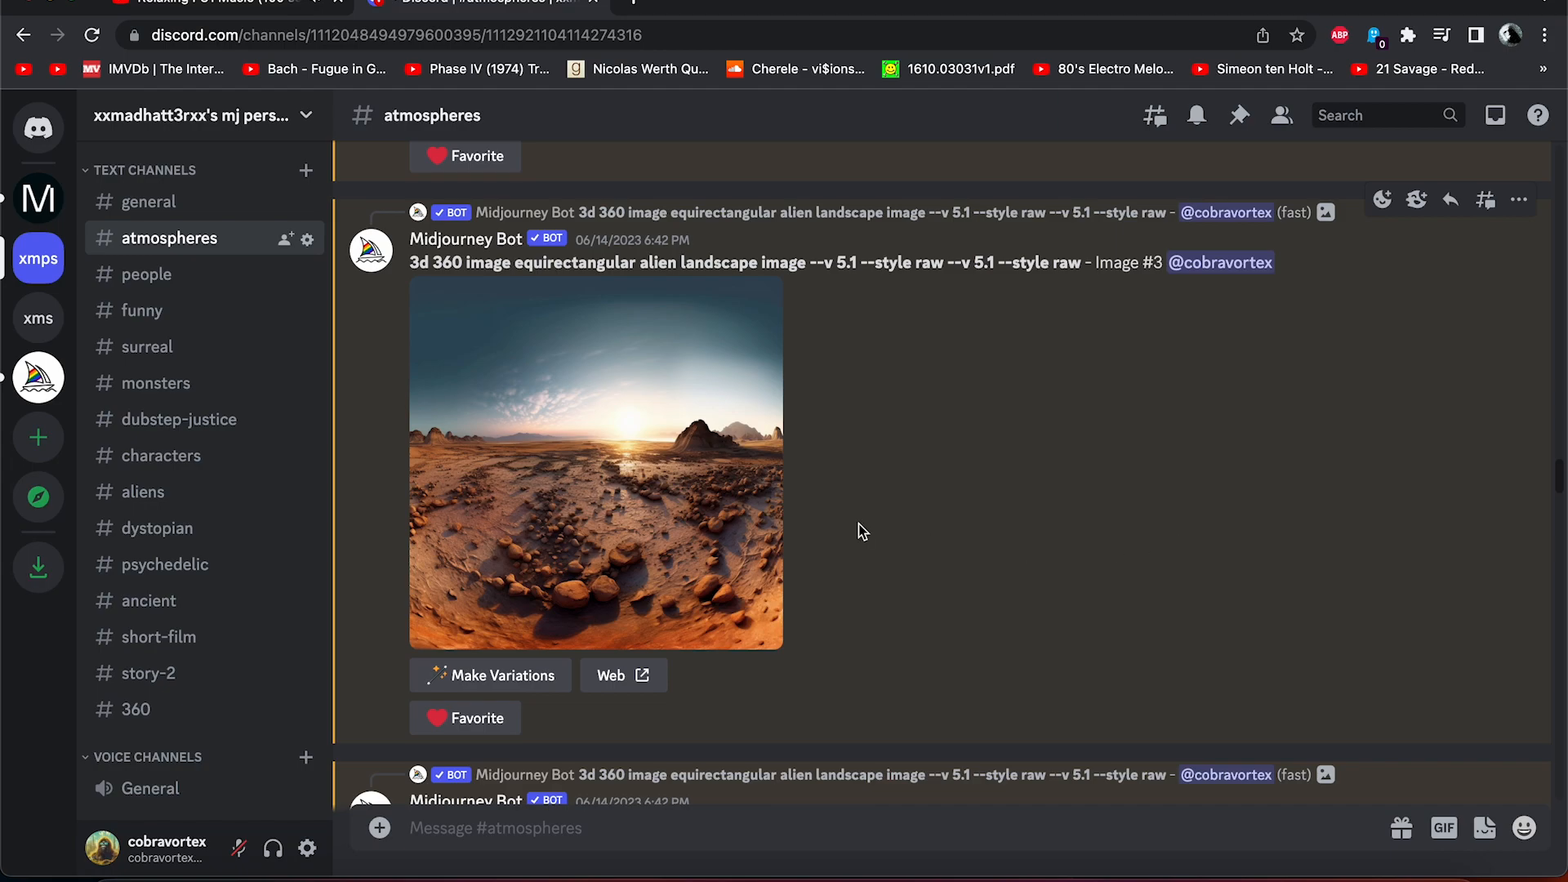
left_click(663, 480)
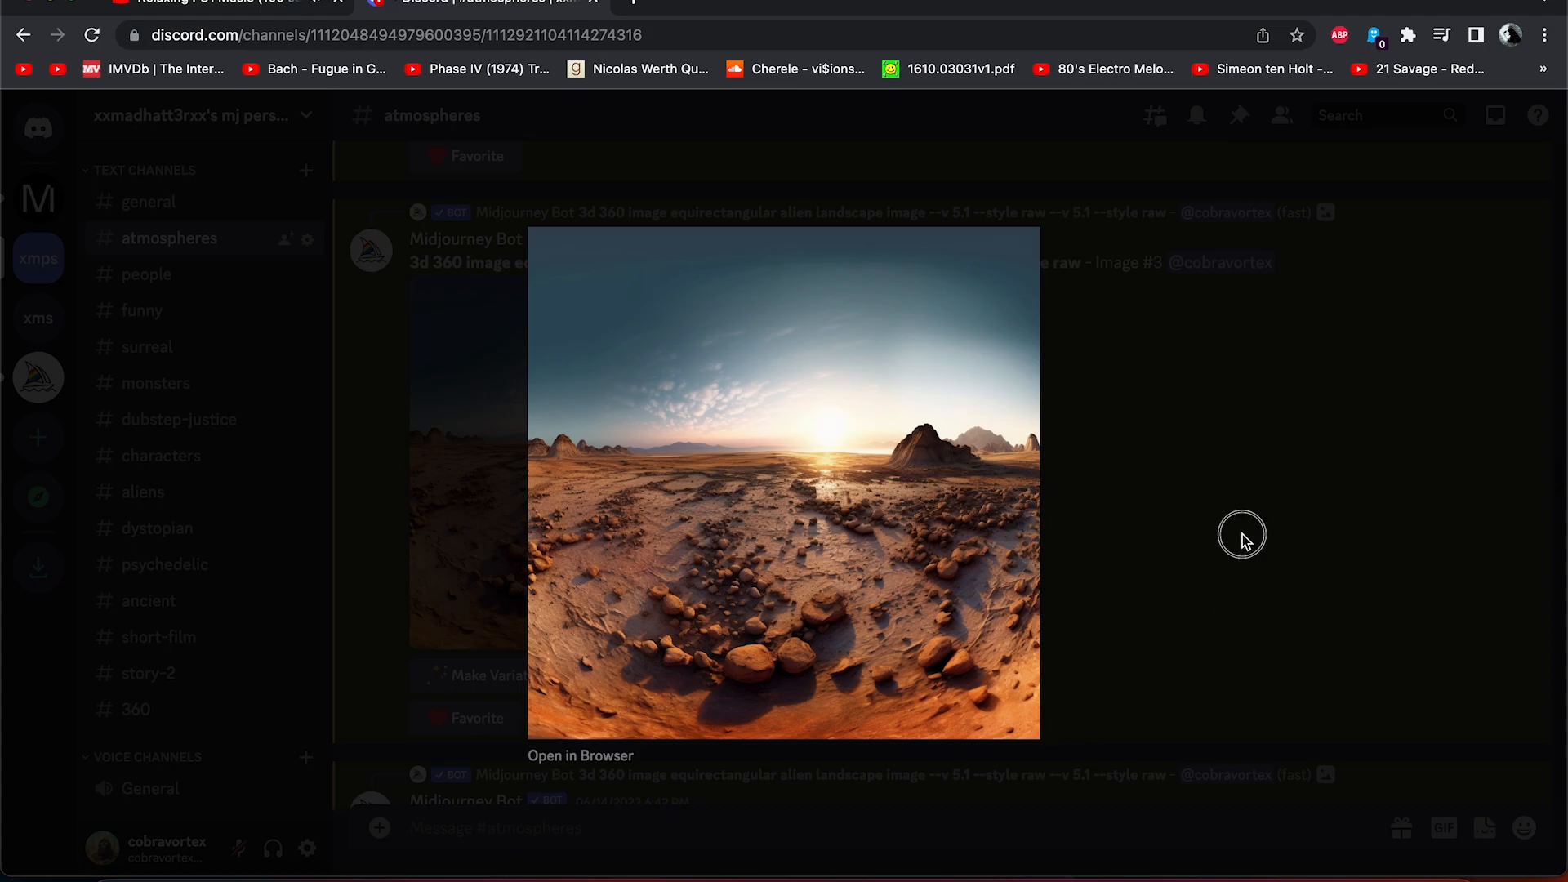
left_click(1243, 535)
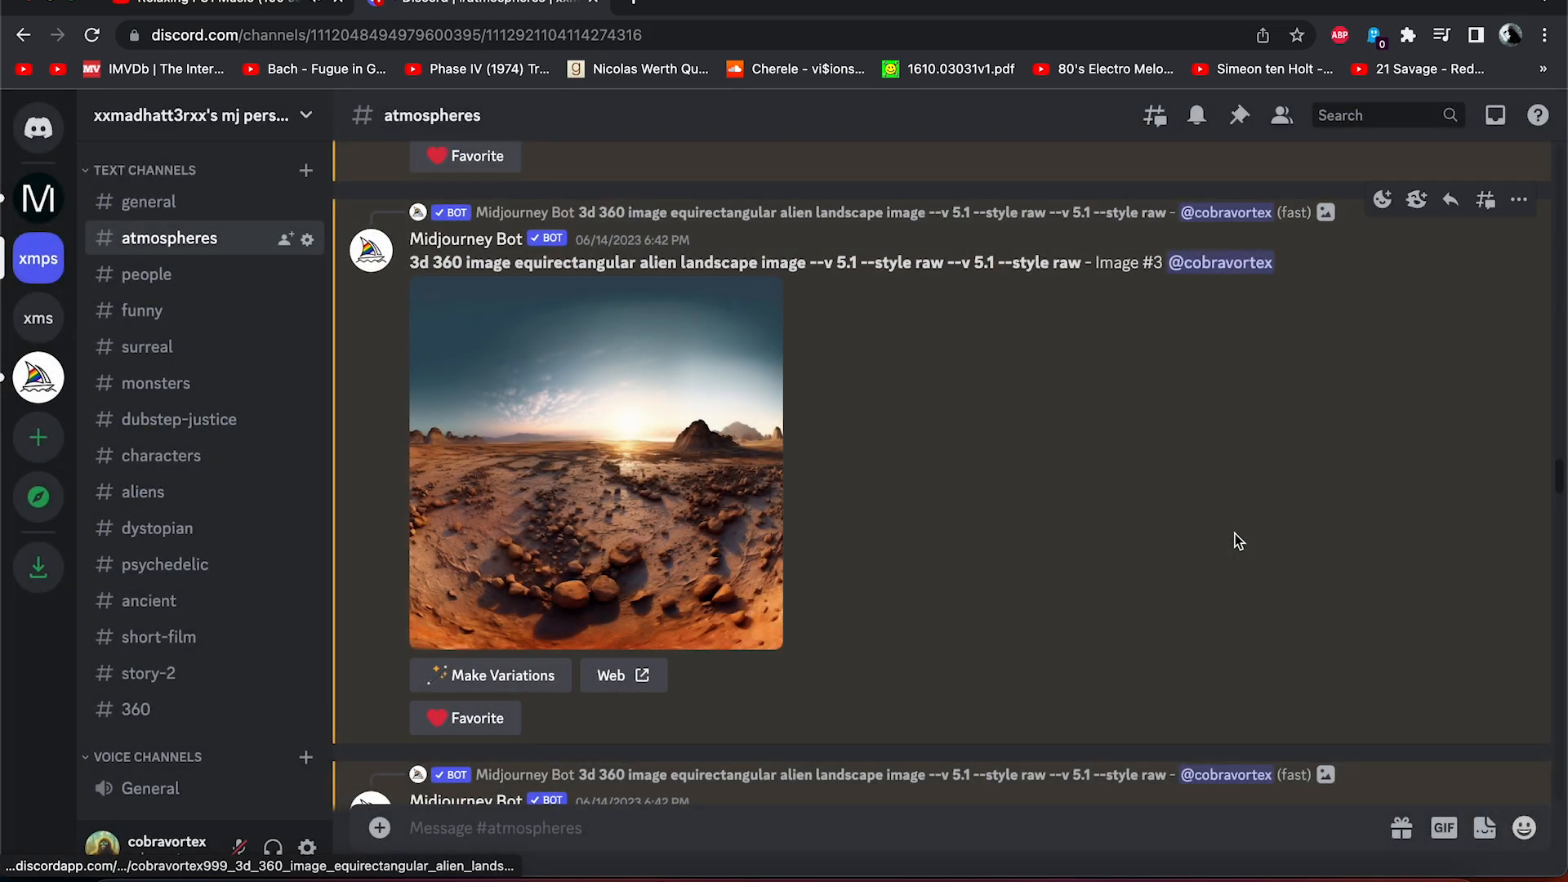
left_click(737, 462)
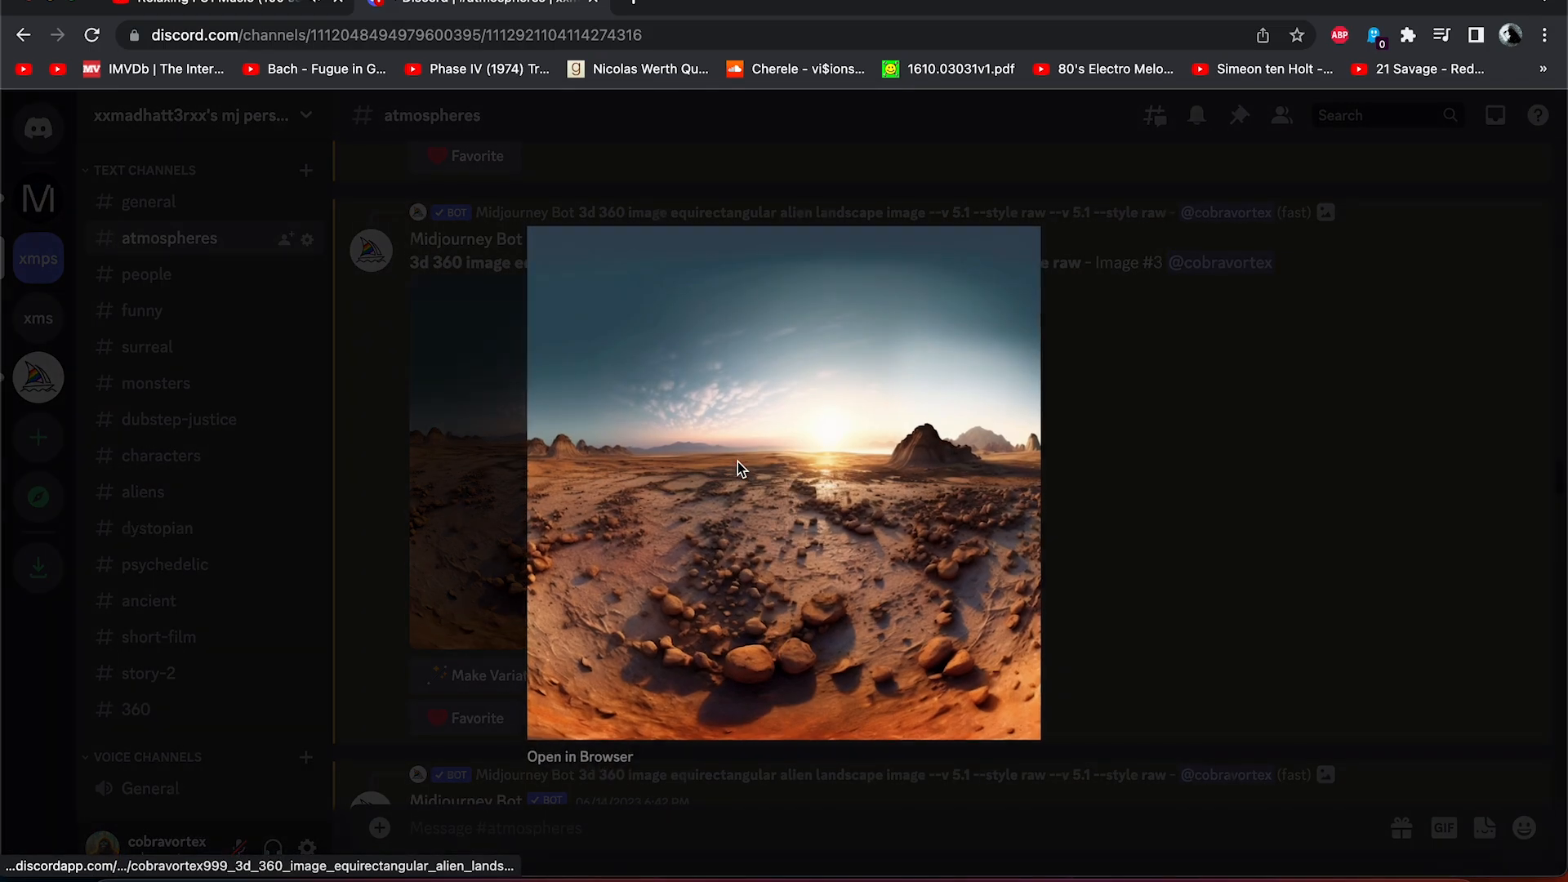
left_click(561, 765)
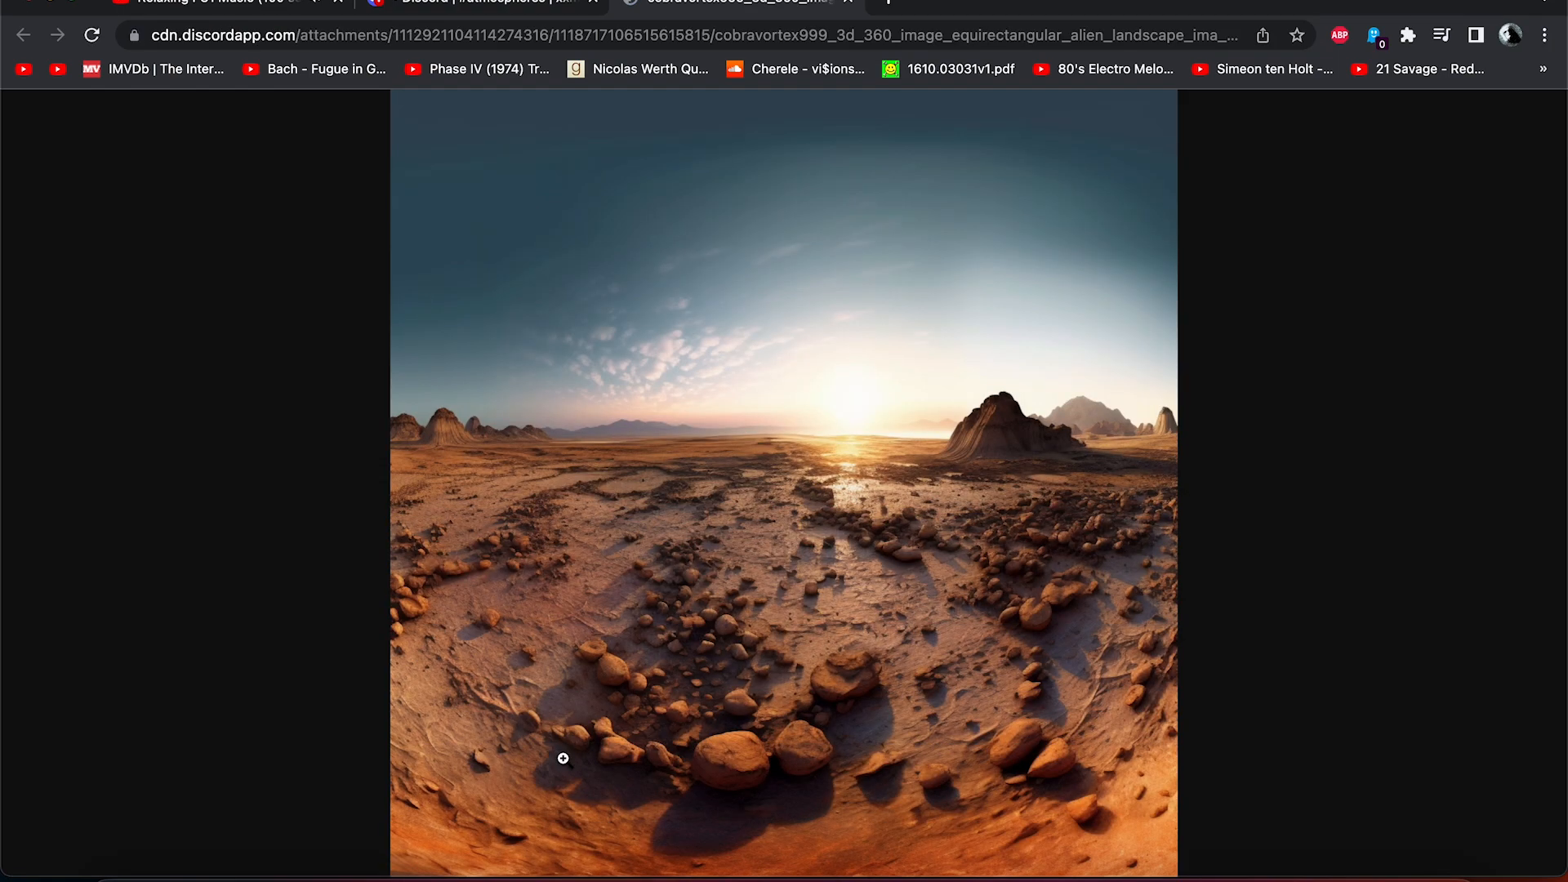
Zoom into the full-size equirectangular landscape image and save it to disk.
left_click(641, 642)
scroll(641, 642, "up", 5)
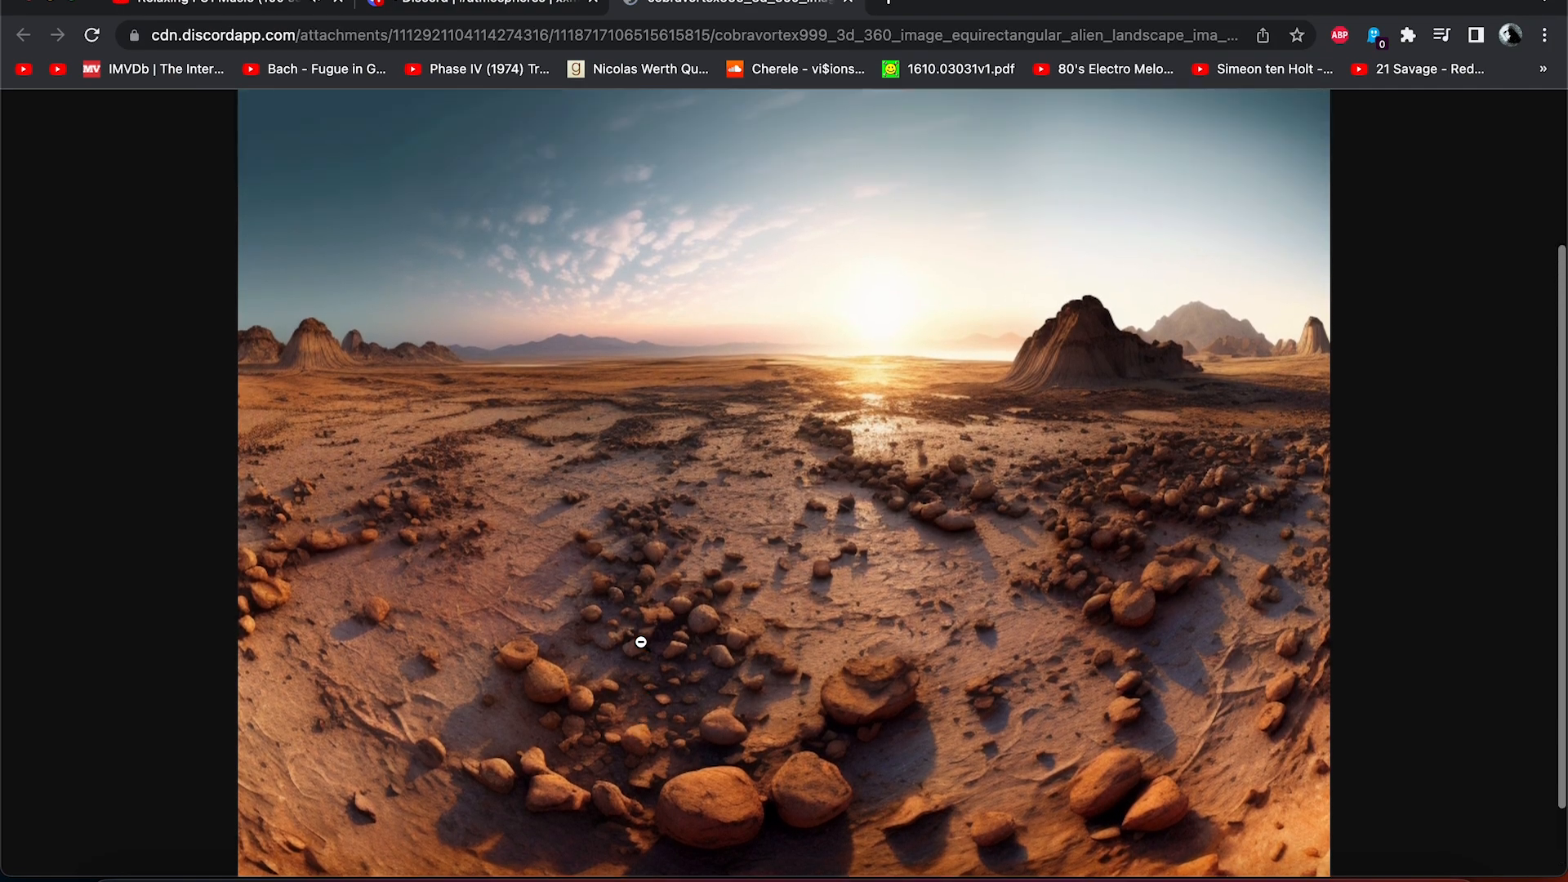
scroll(664, 455, "down", 4)
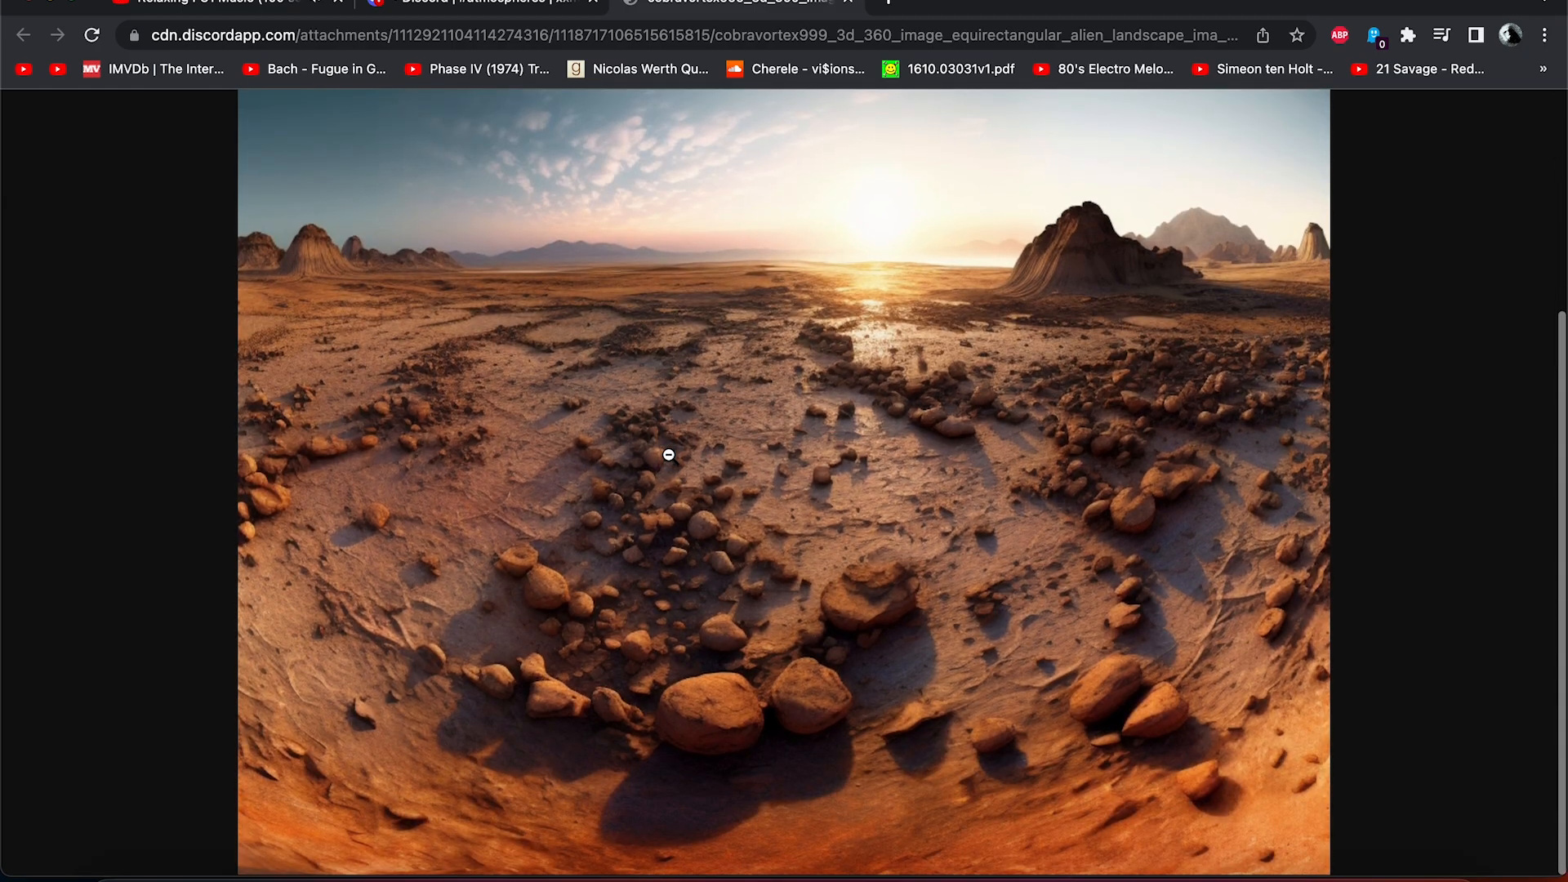
scroll(665, 455, "up", 4)
right_click(784, 441)
left_click(817, 466)
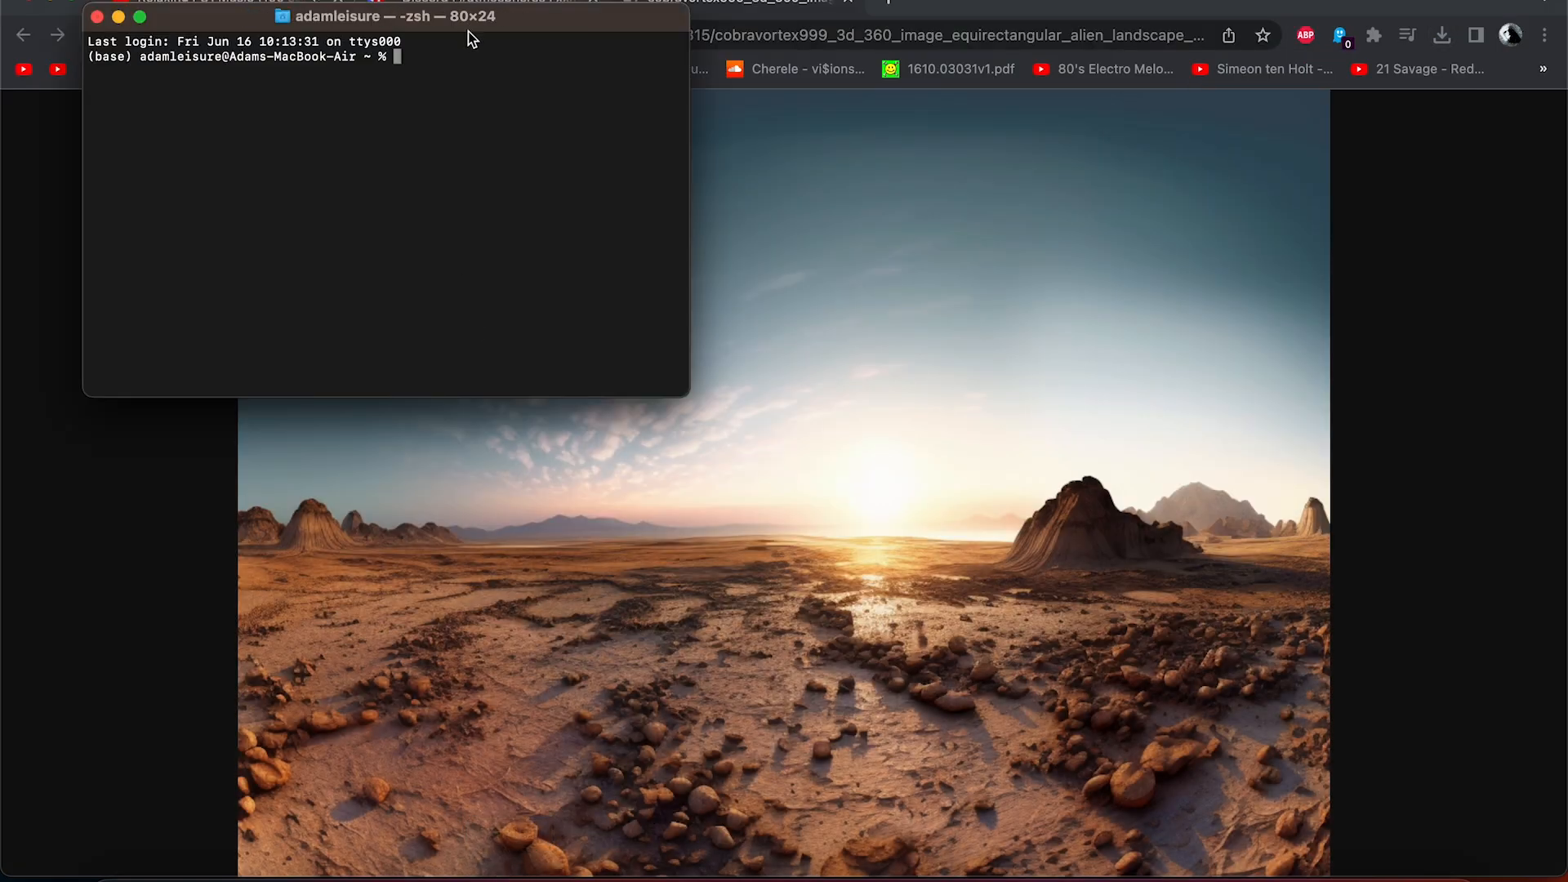
Launch Stable Diffusion WebUI from the terminal by entering stable-diffusion-webui and running ./webui.sh.
left_click_drag(465, 16, 699, 298)
type("cd stable-diffusion-webui")
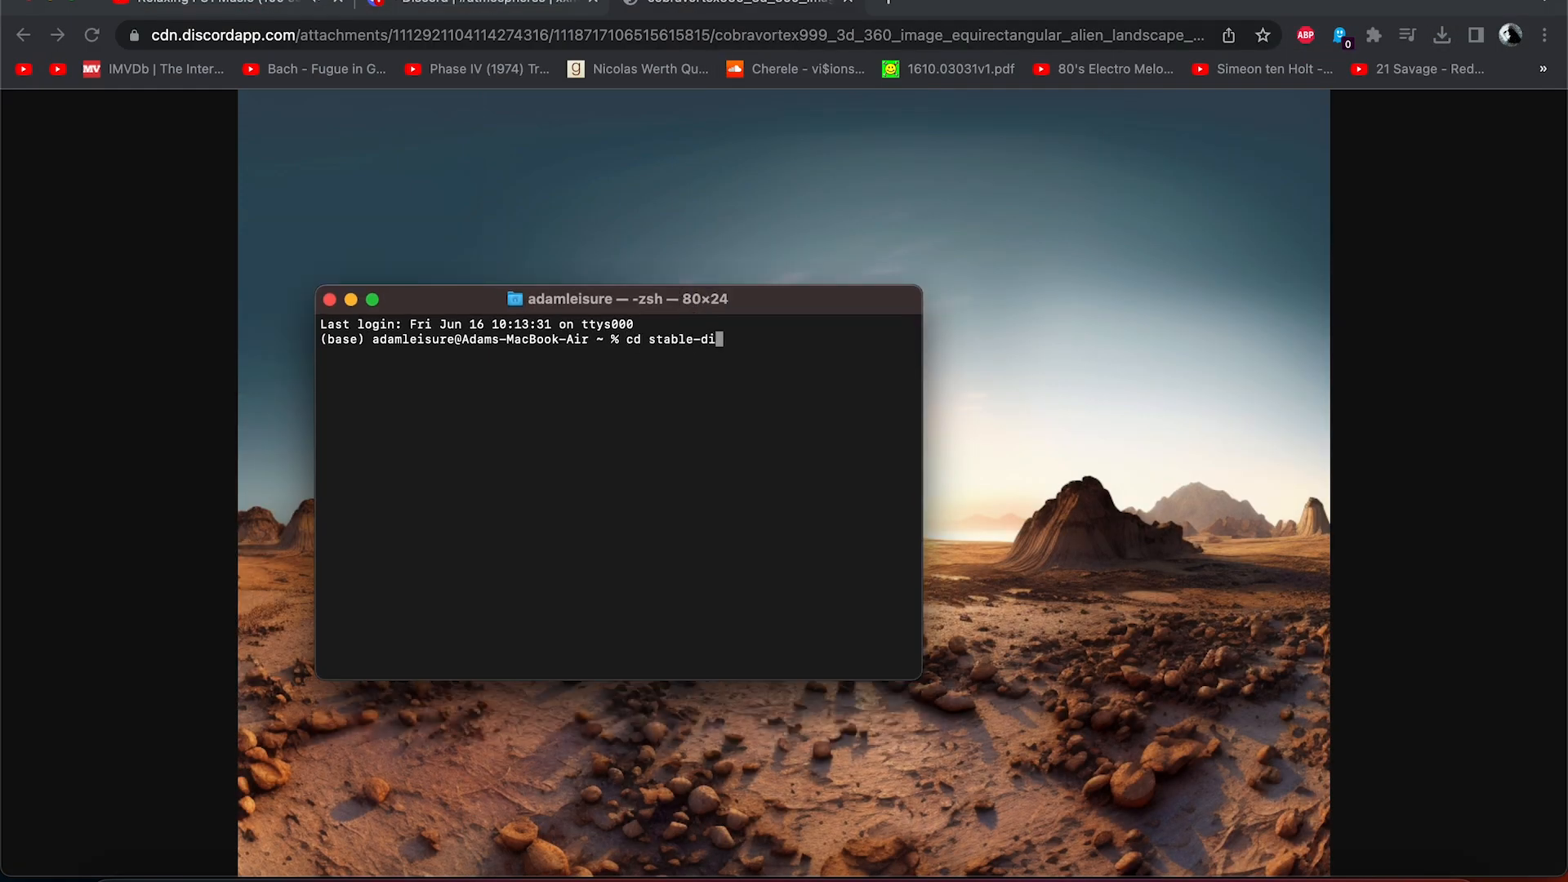
key("Return")
type("./webui.sh")
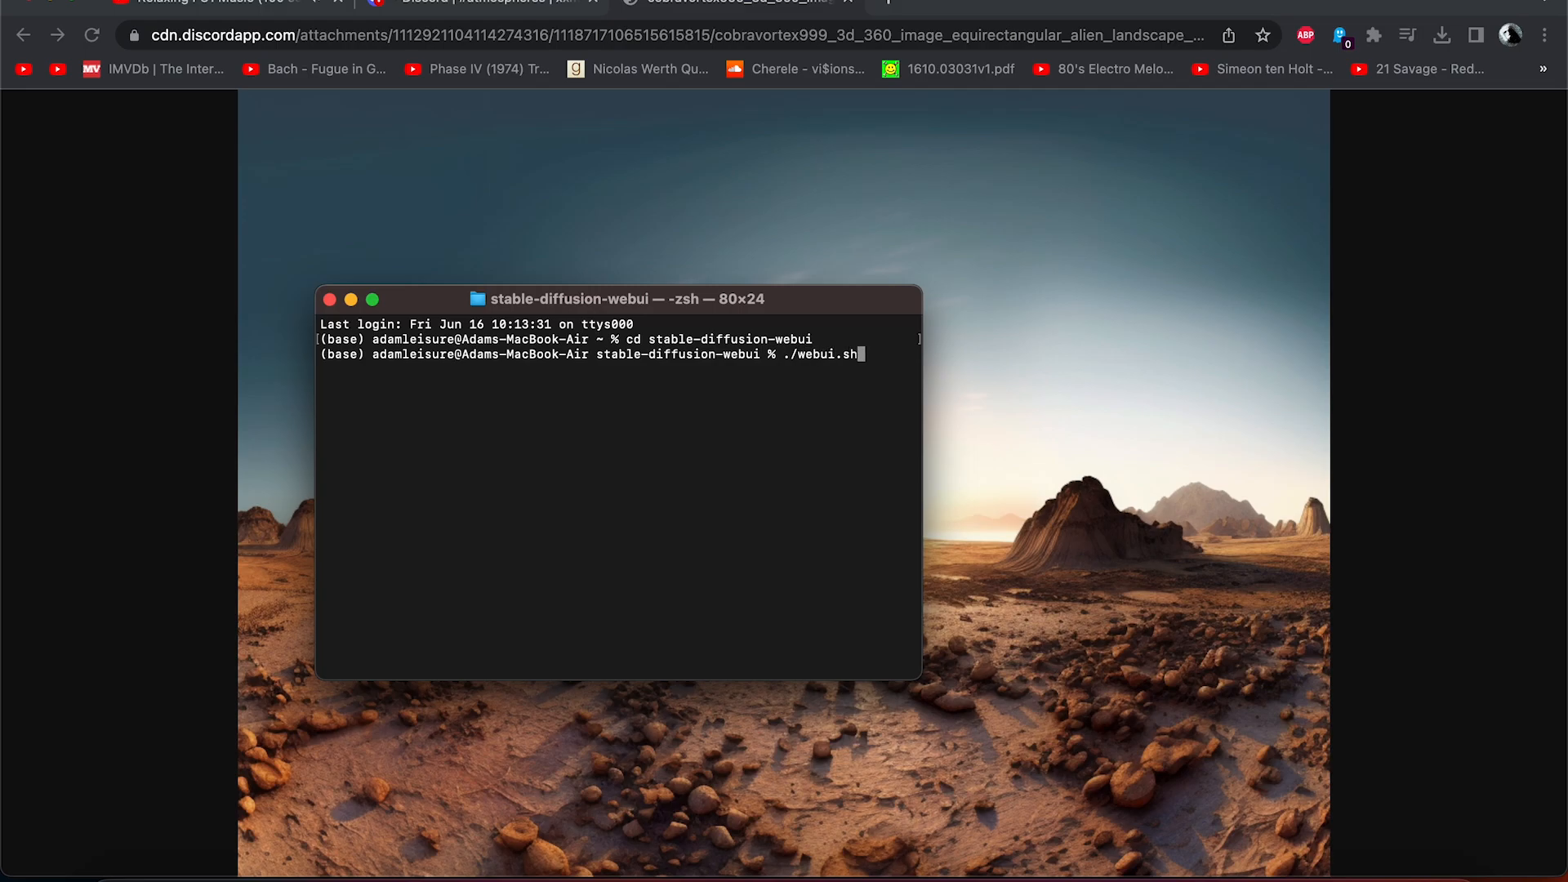
key("Return")
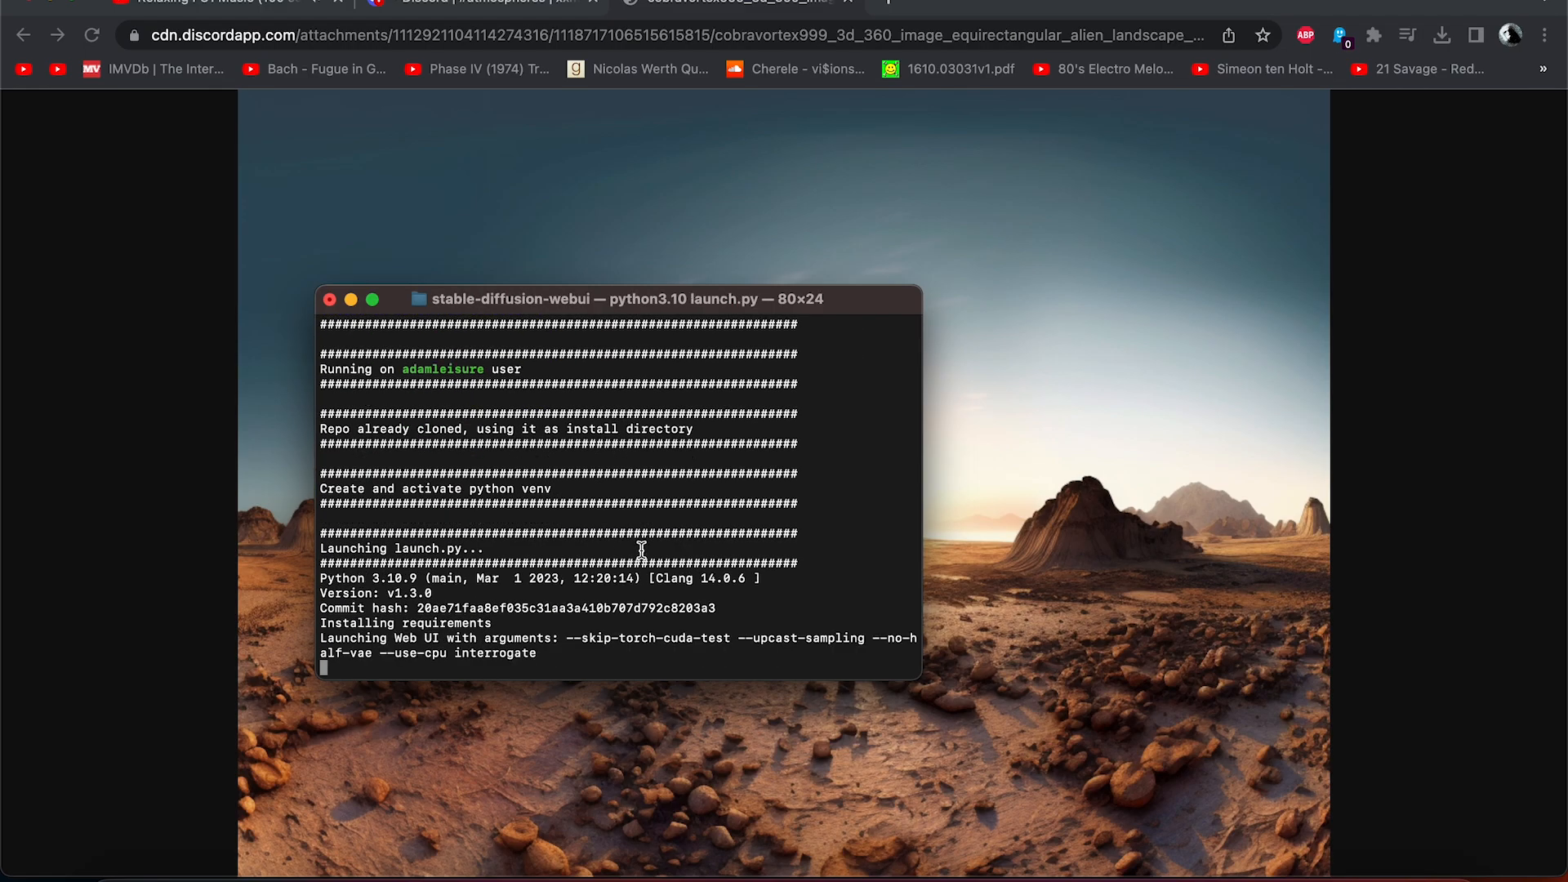
left_click_drag(651, 533, 493, 530)
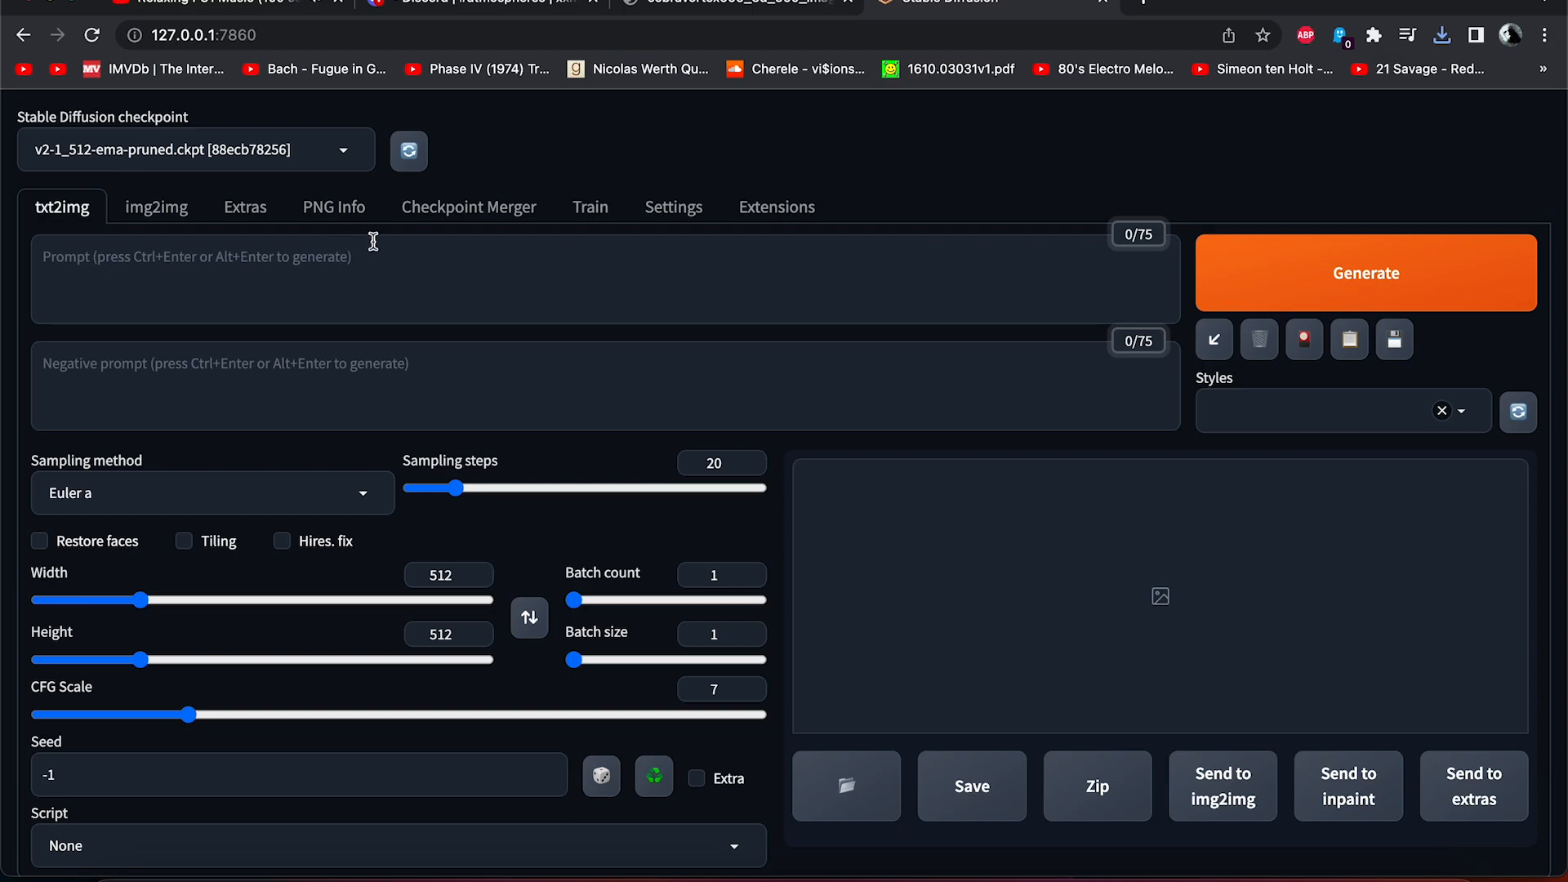
Enable the ultimate-upscale-for-automatic1111 and depthmap2mask extensions, then apply and restart the UI.
left_click(776, 214)
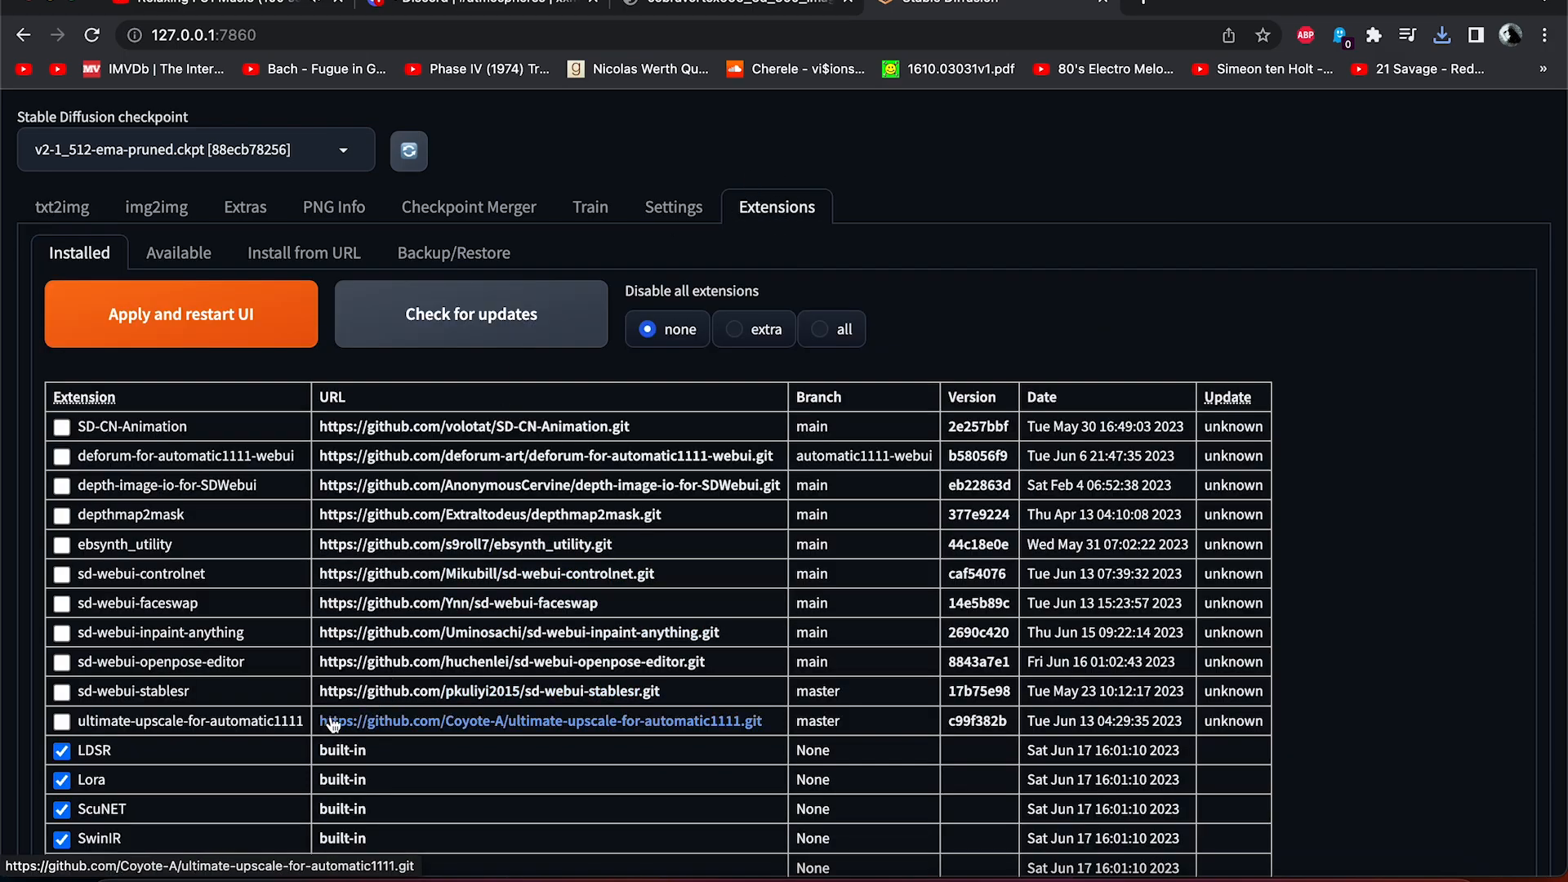
left_click(60, 721)
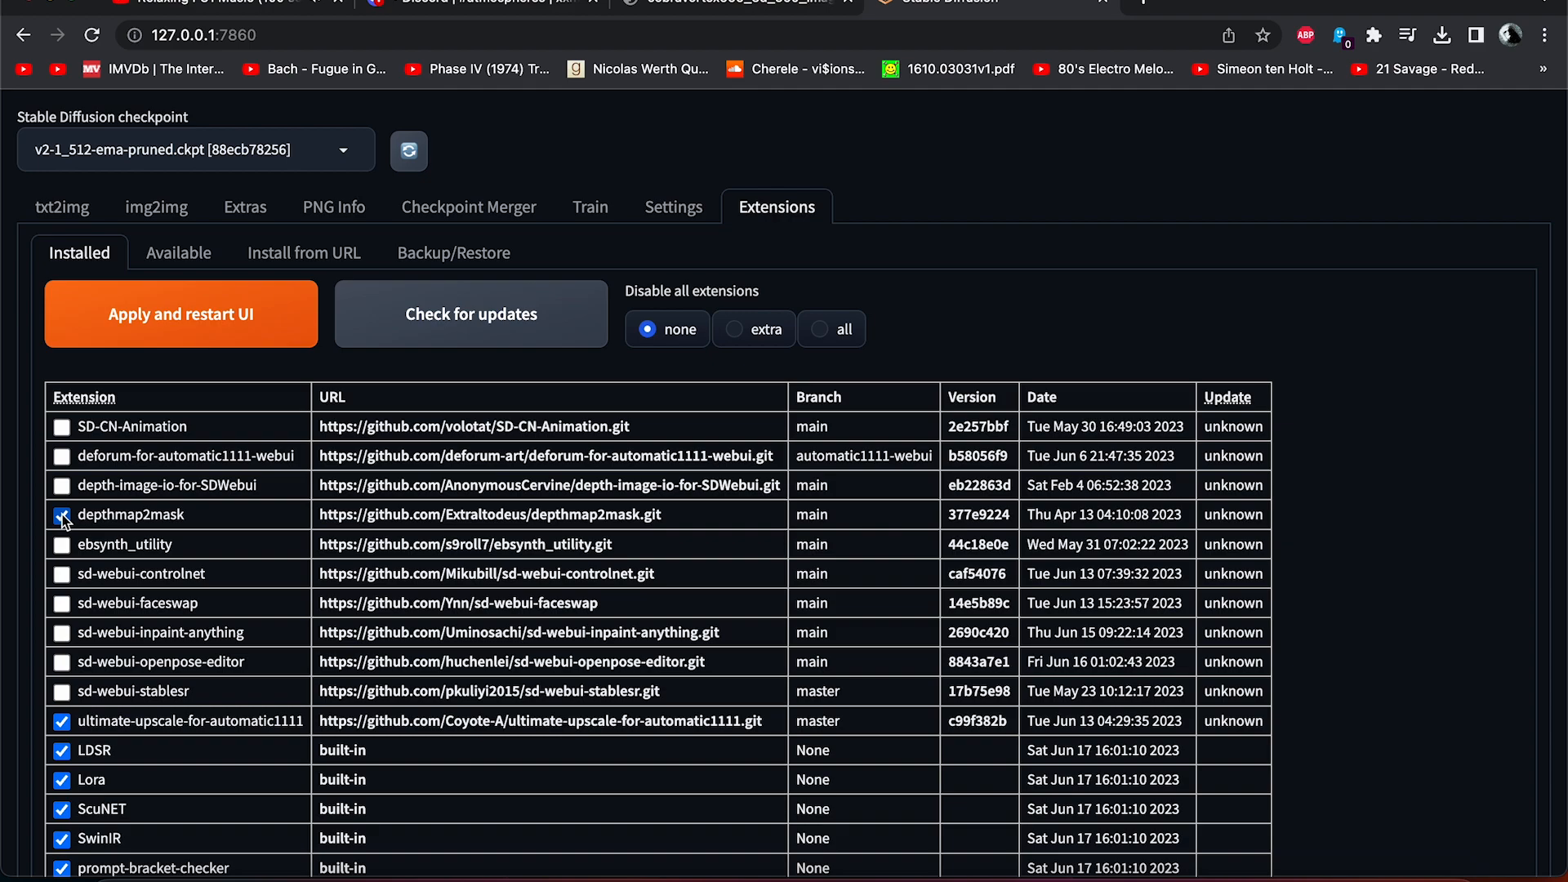
left_click(163, 325)
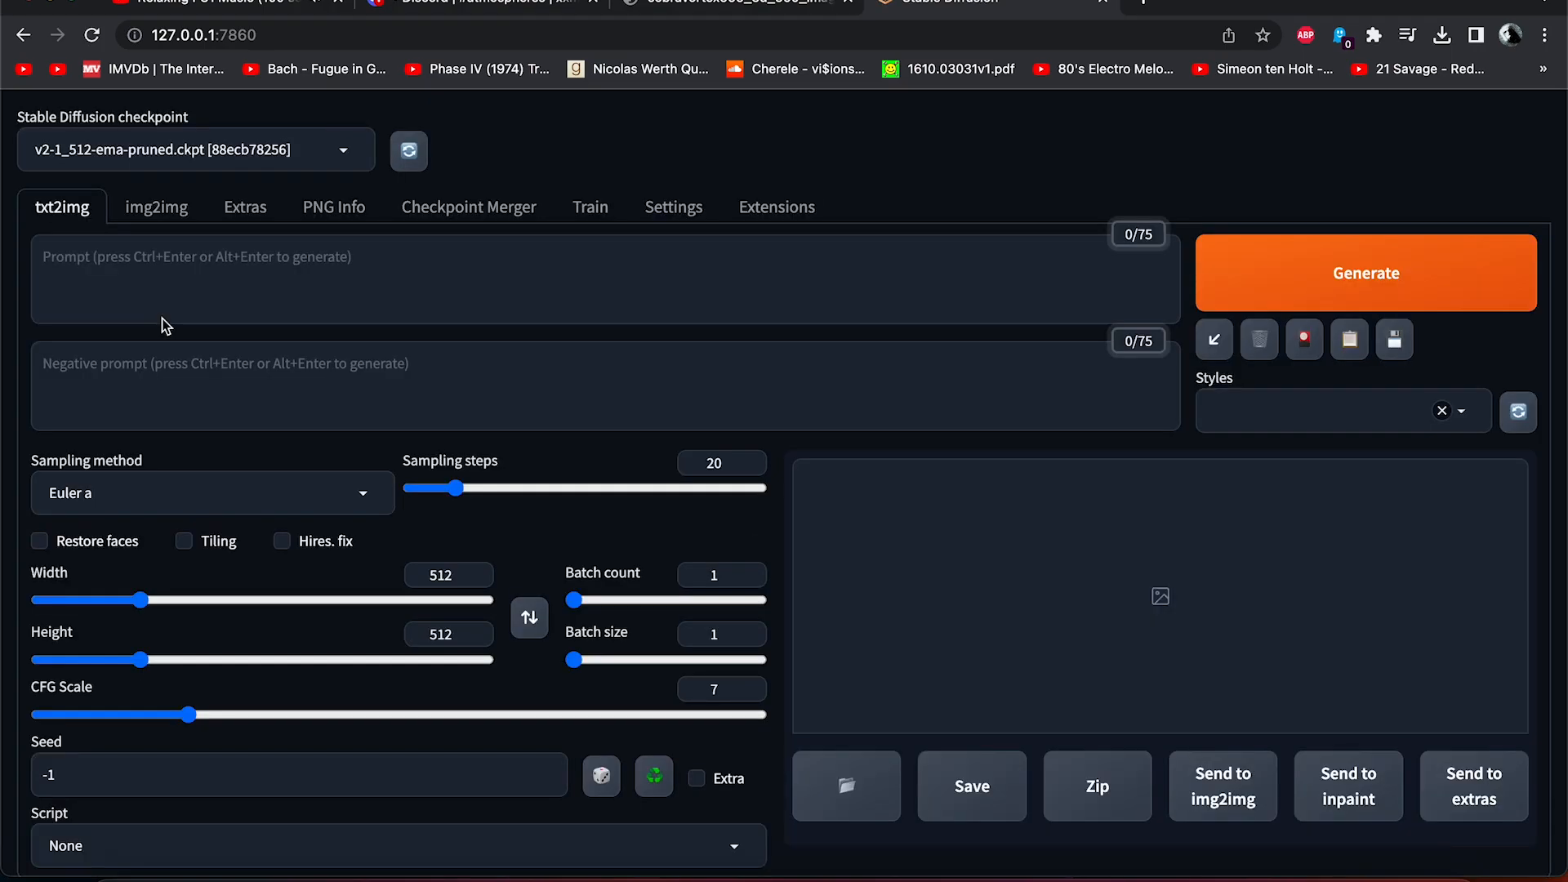
Load alien planet low res.png as the source image in Extras.
left_click(245, 221)
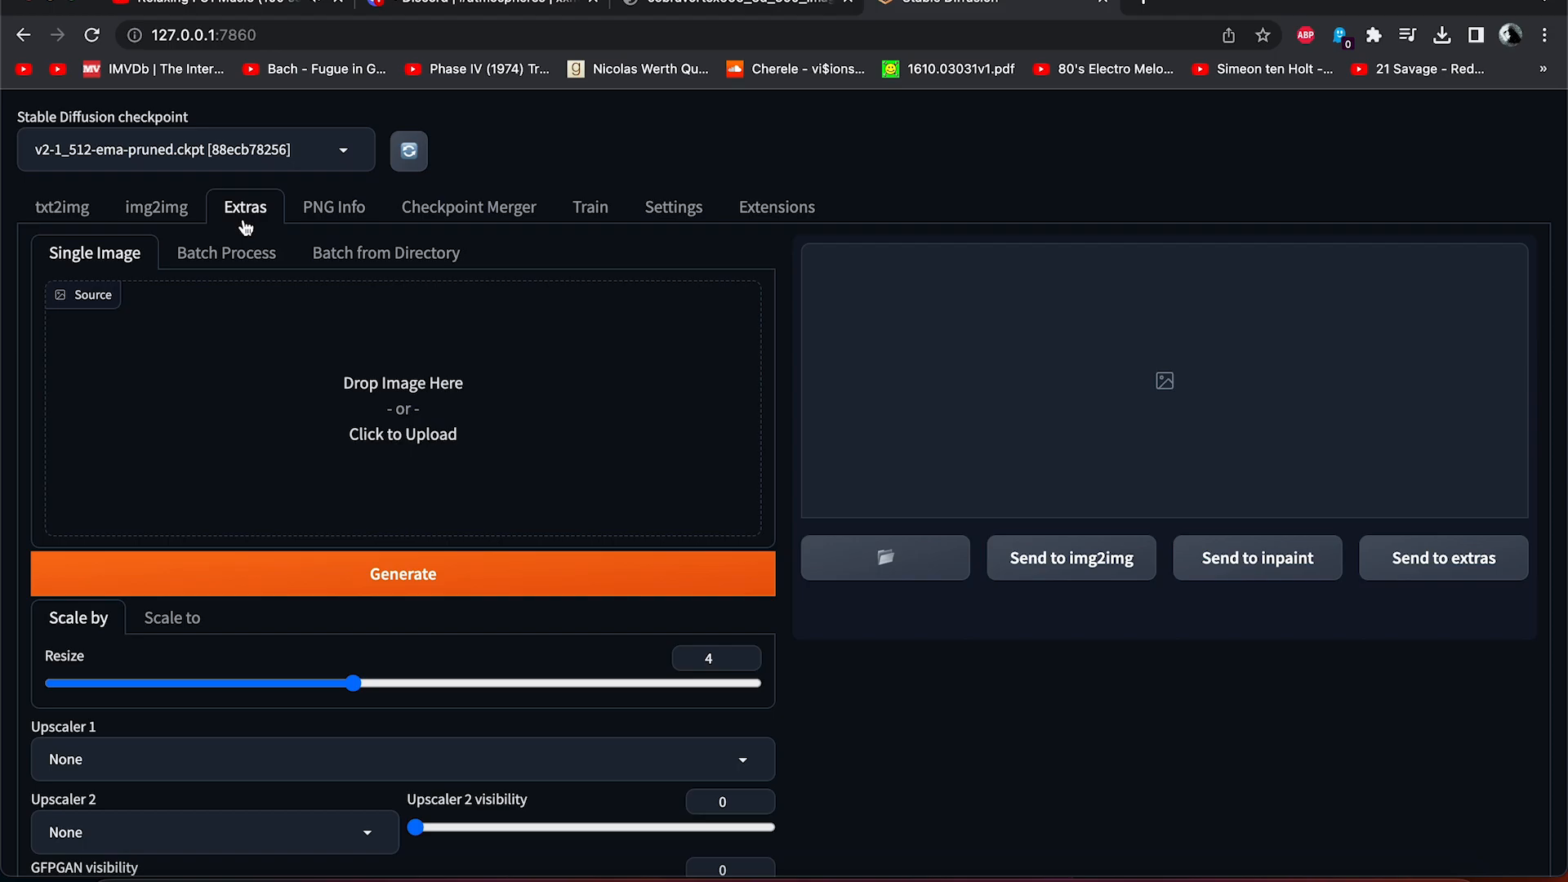
left_click(414, 405)
double_click(617, 303)
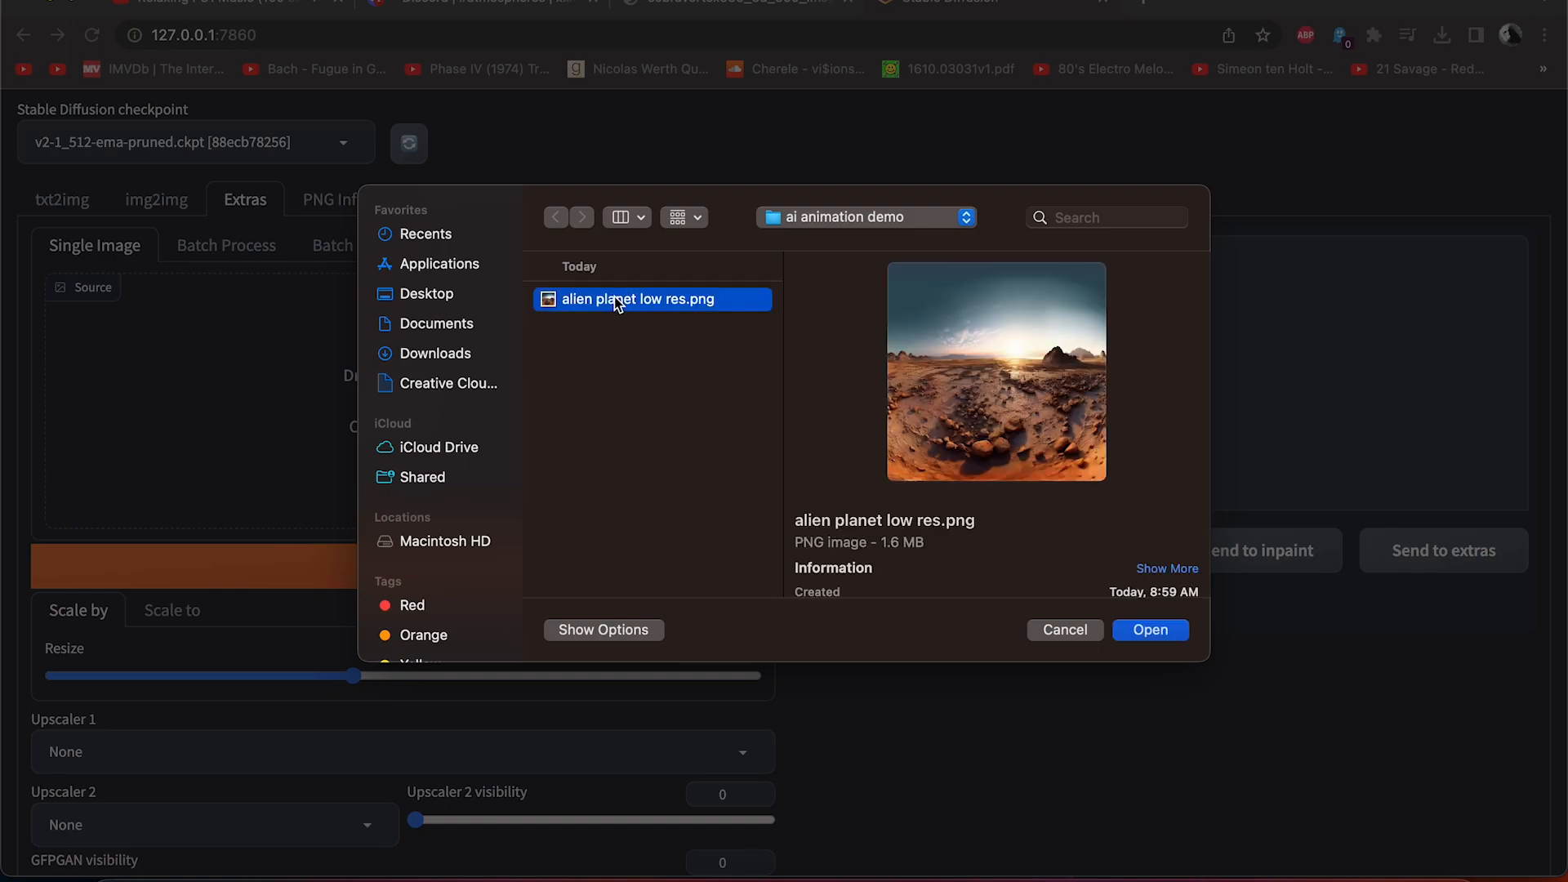
scroll(635, 417, "down", 3)
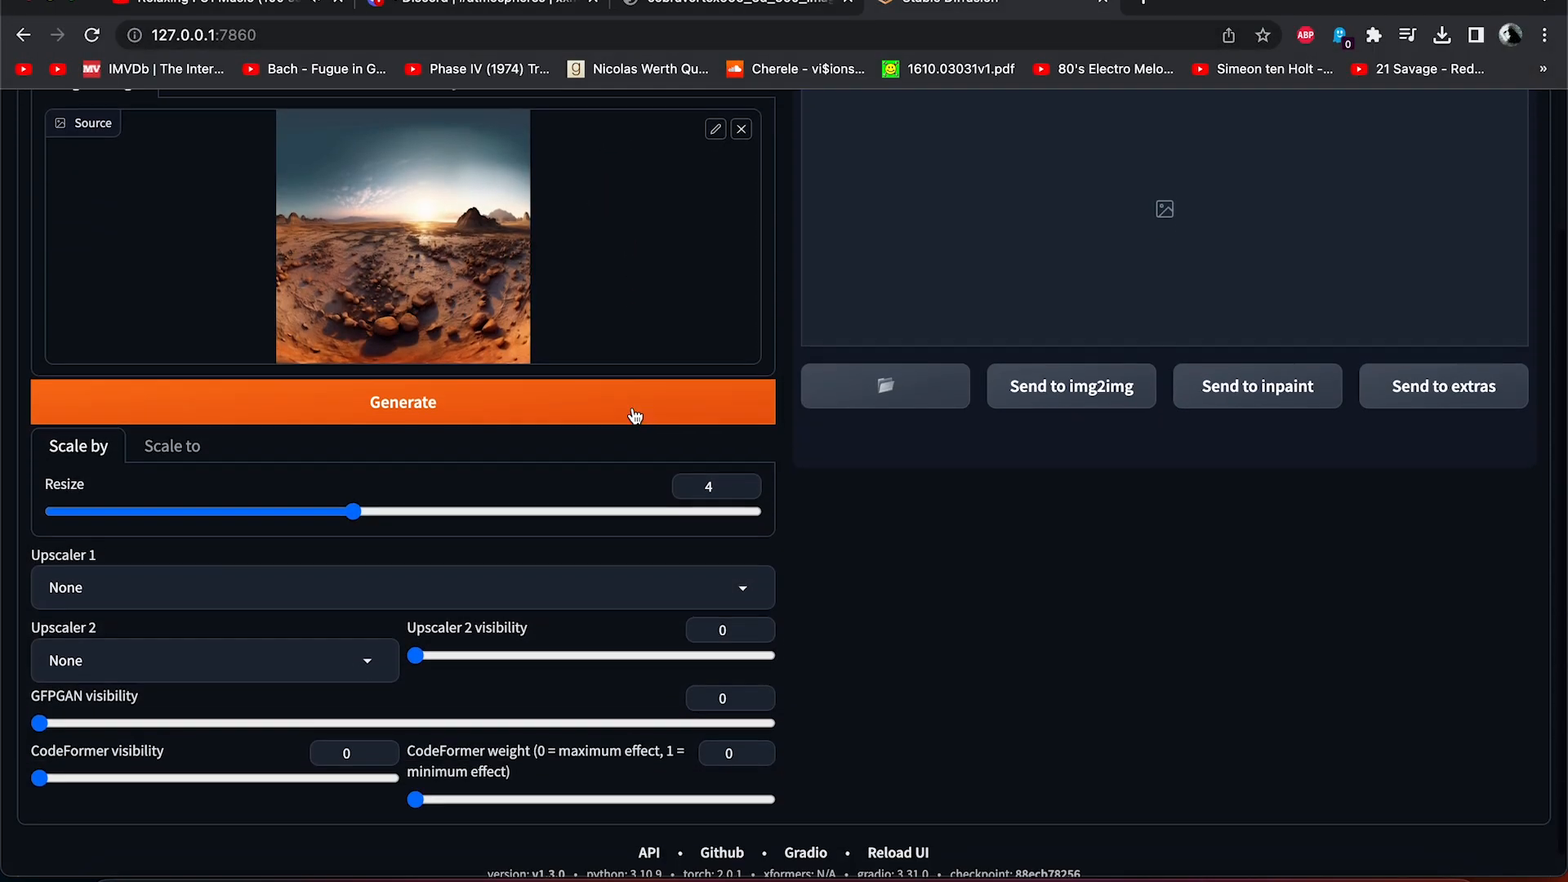
Set Upscaler 1 to R-ESRGAN 4x+ and generate a 4x upscale of the image.
left_click(544, 581)
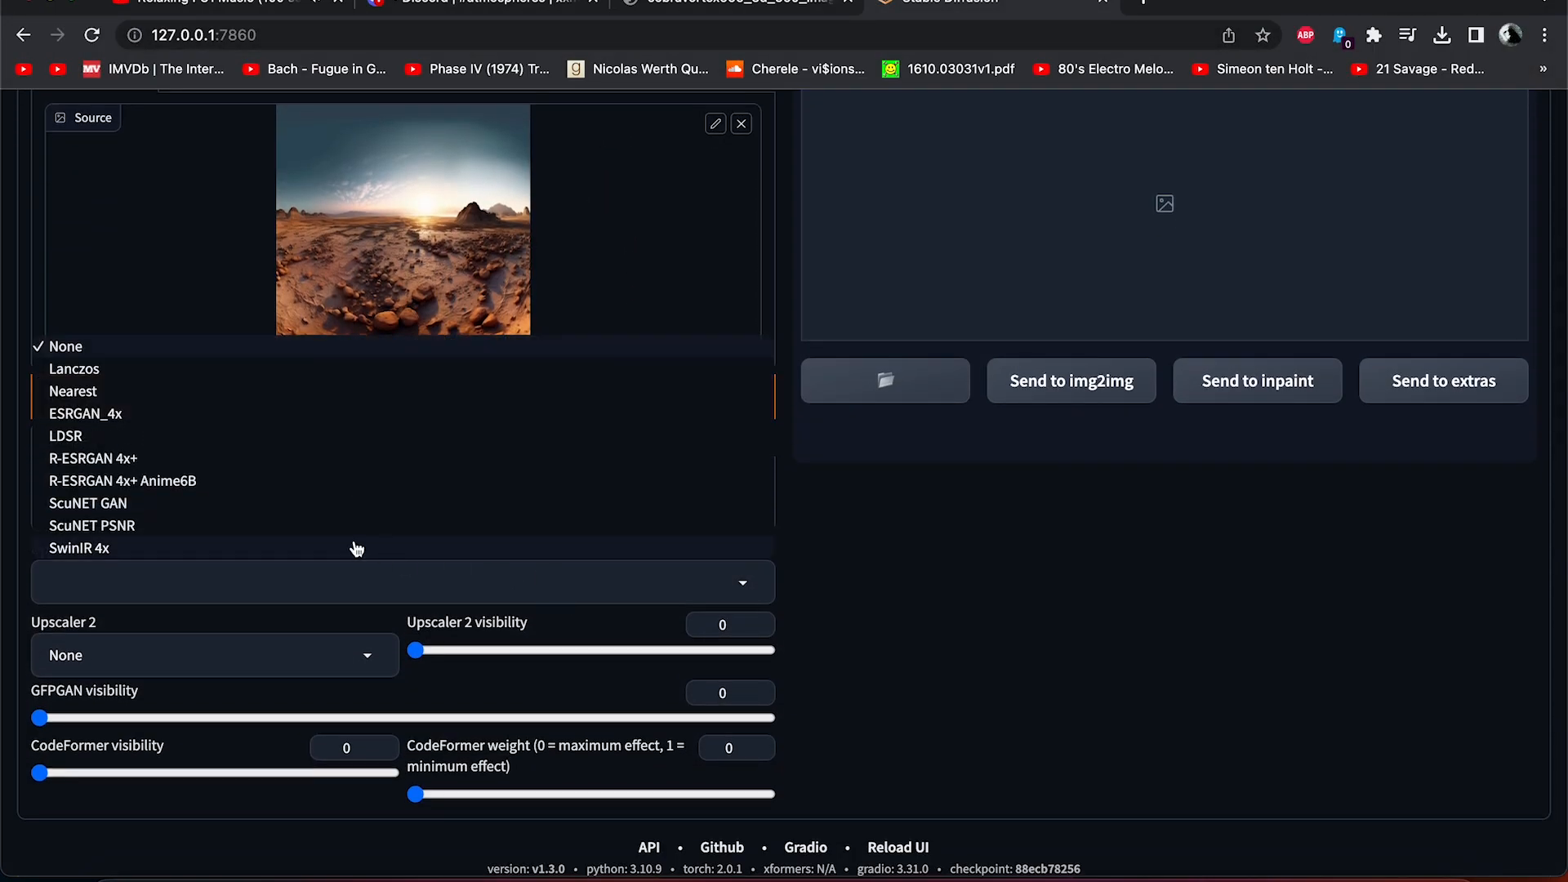
left_click(151, 462)
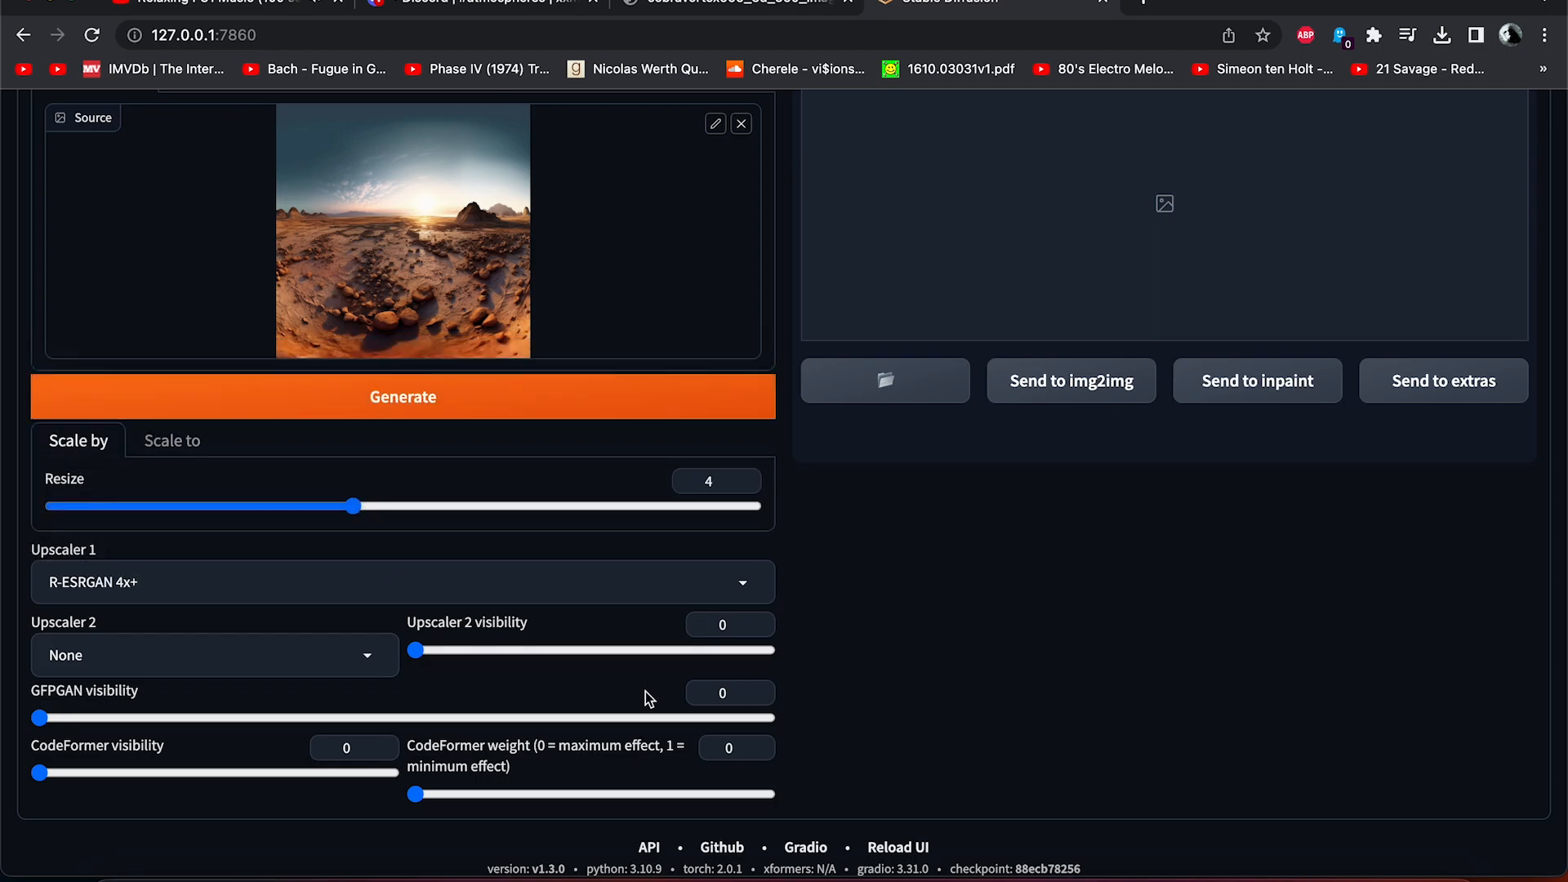
scroll(1098, 768, "down", 1)
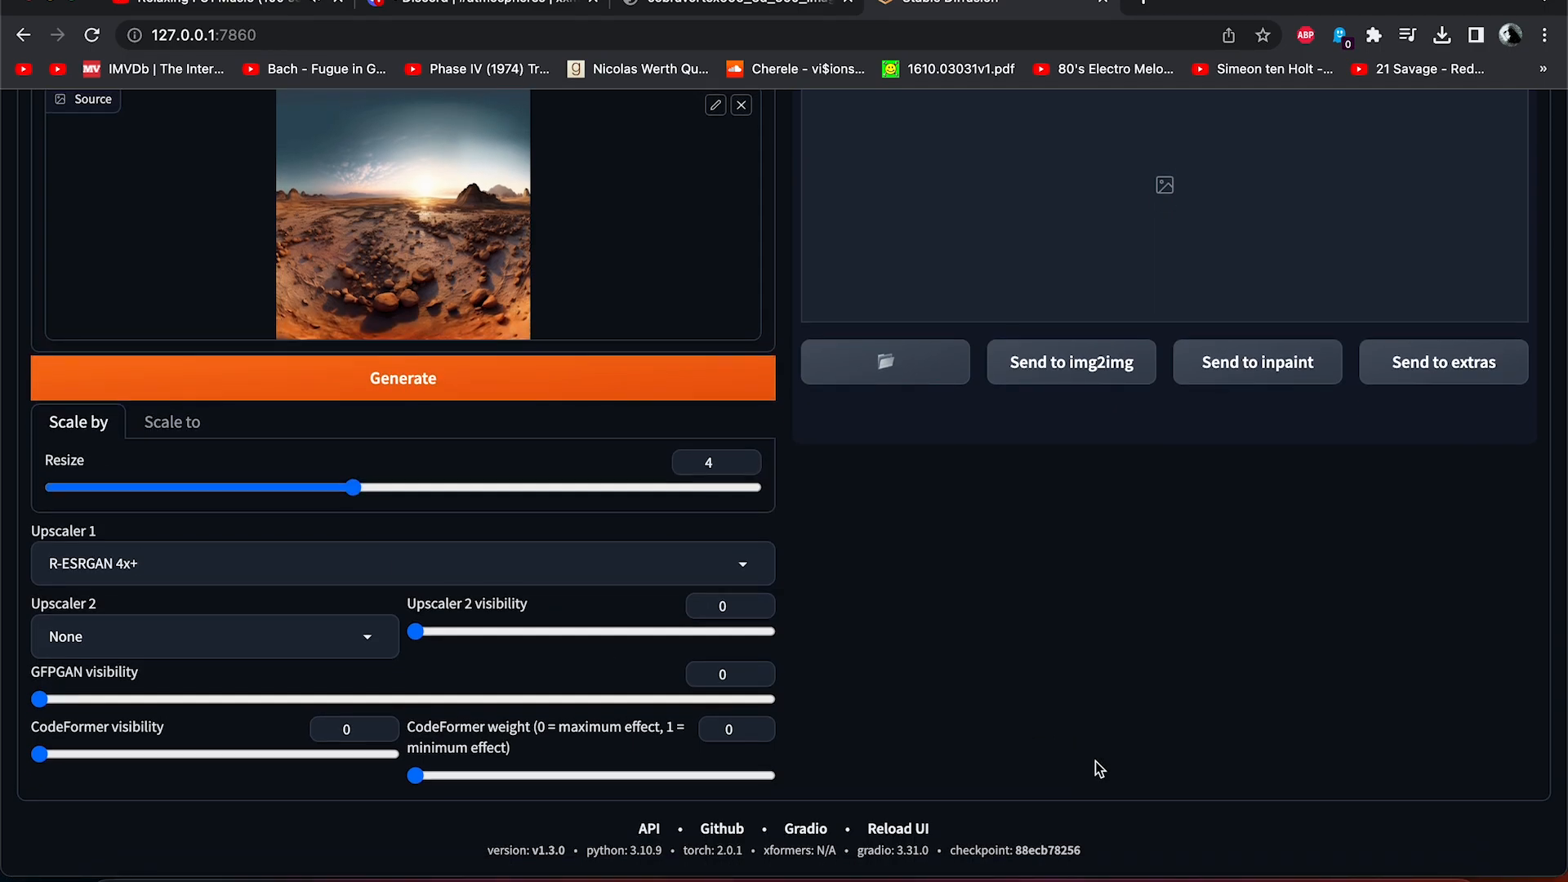
scroll(1095, 761, "up", 3)
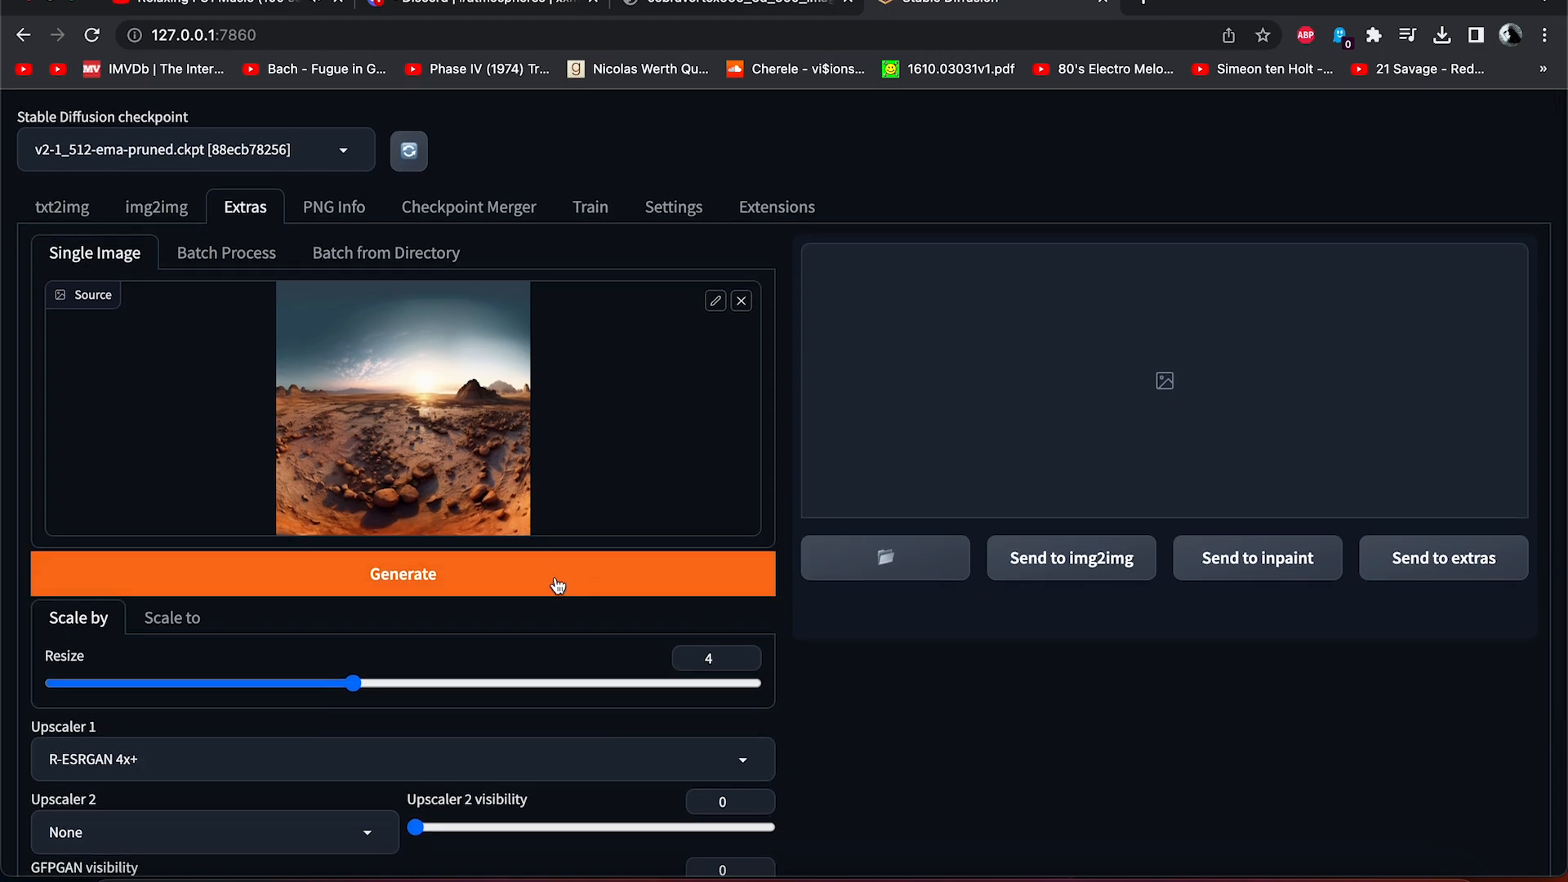
left_click(558, 585)
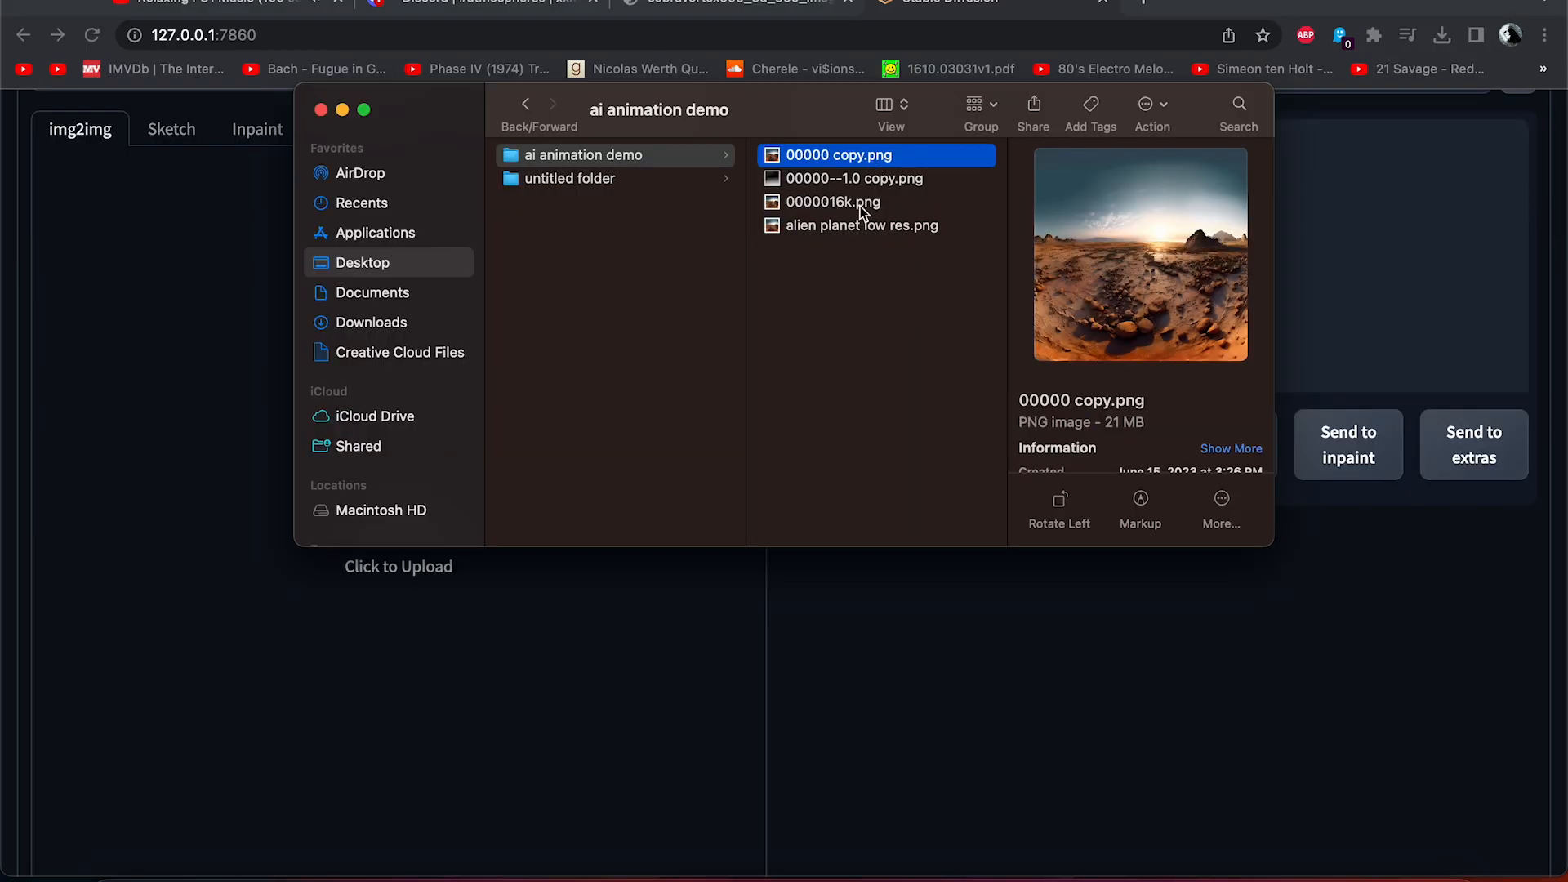
Preview the upscaled 0000016k.png file in the ai animation demo folder.
left_click(841, 201)
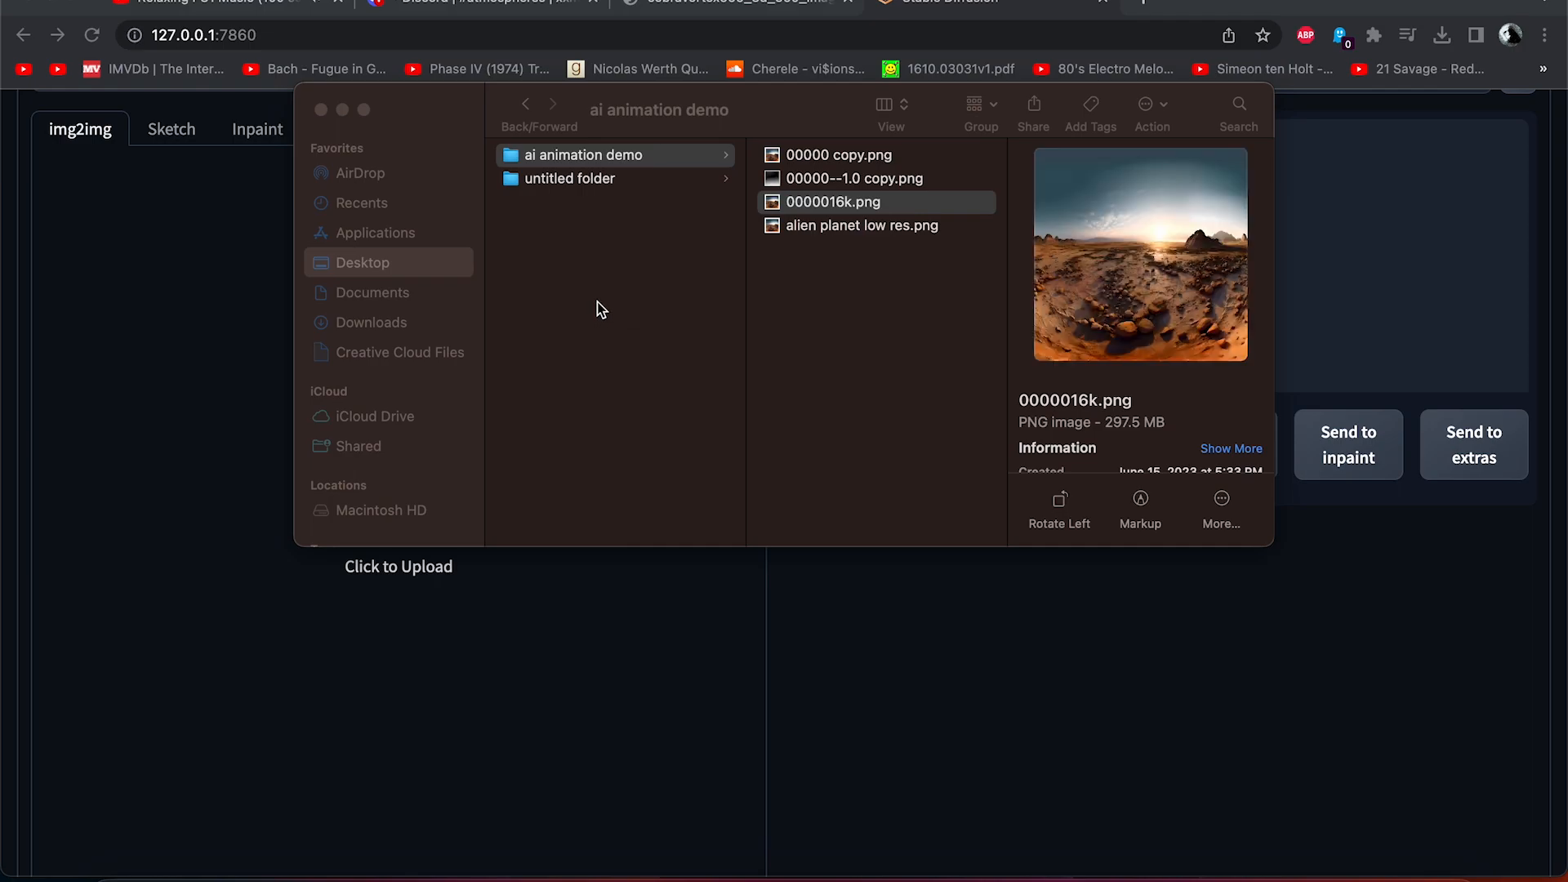
key("space")
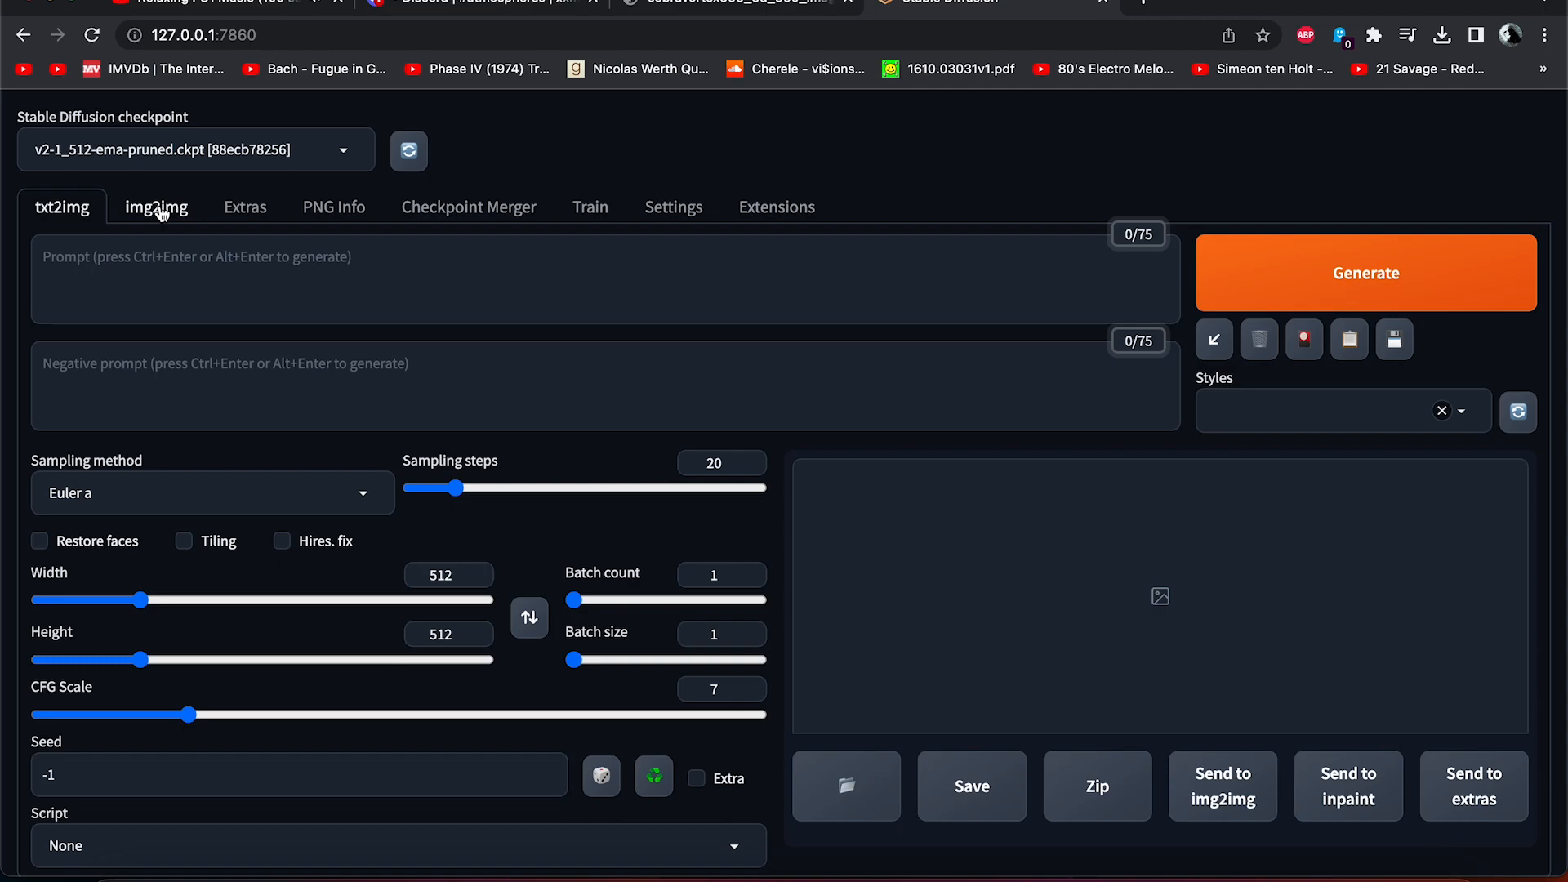
Load alien planet low res.png from the ai animation demo folder as the img2img source image.
left_click(157, 209)
scroll(389, 496, "down", 4)
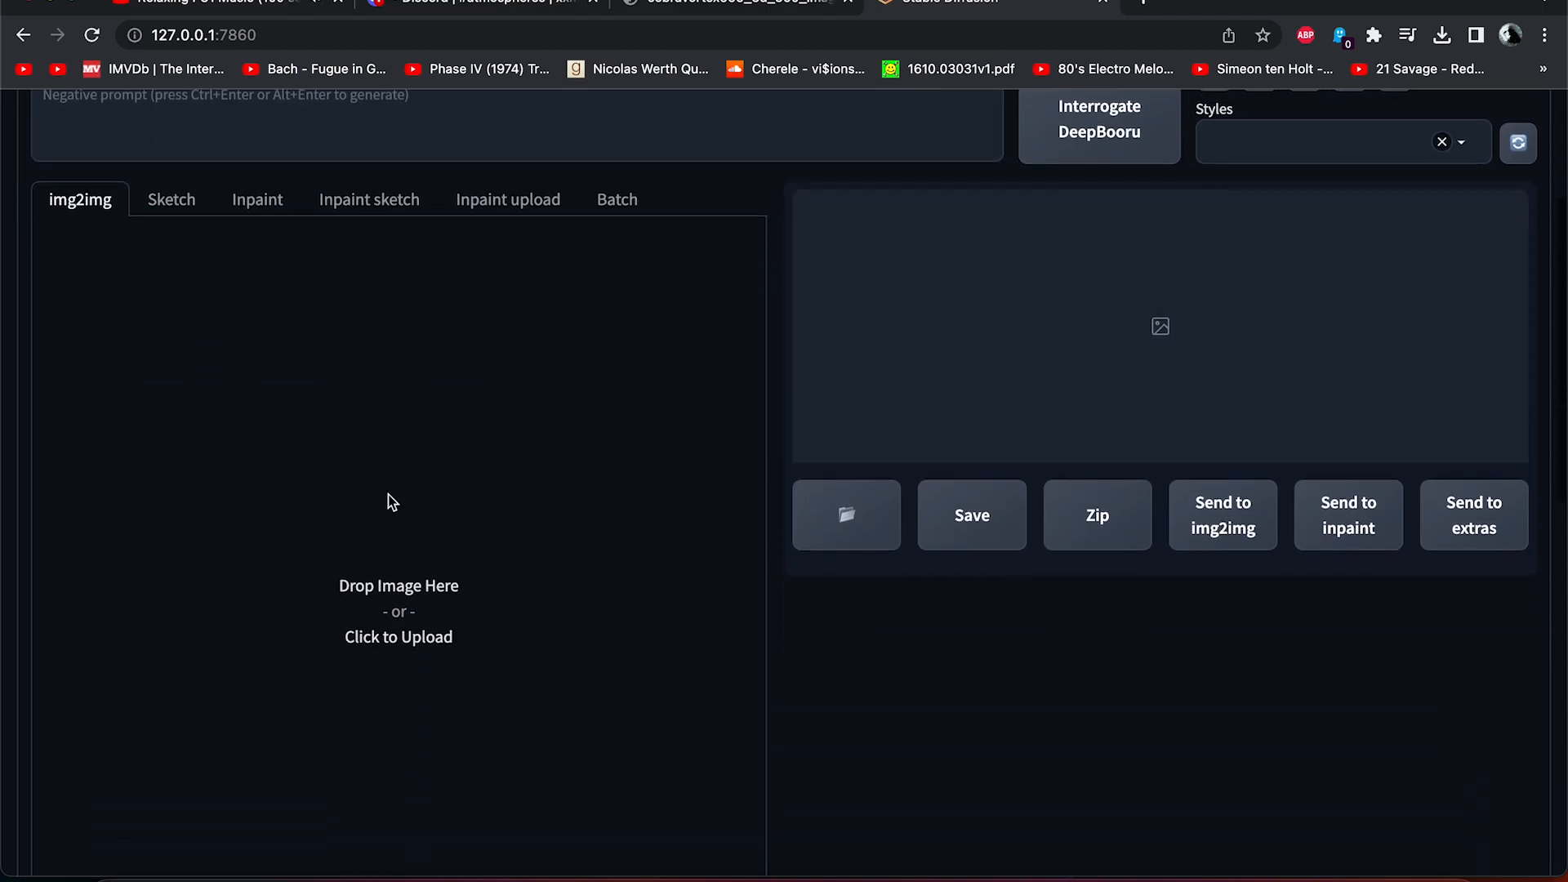
left_click(382, 551)
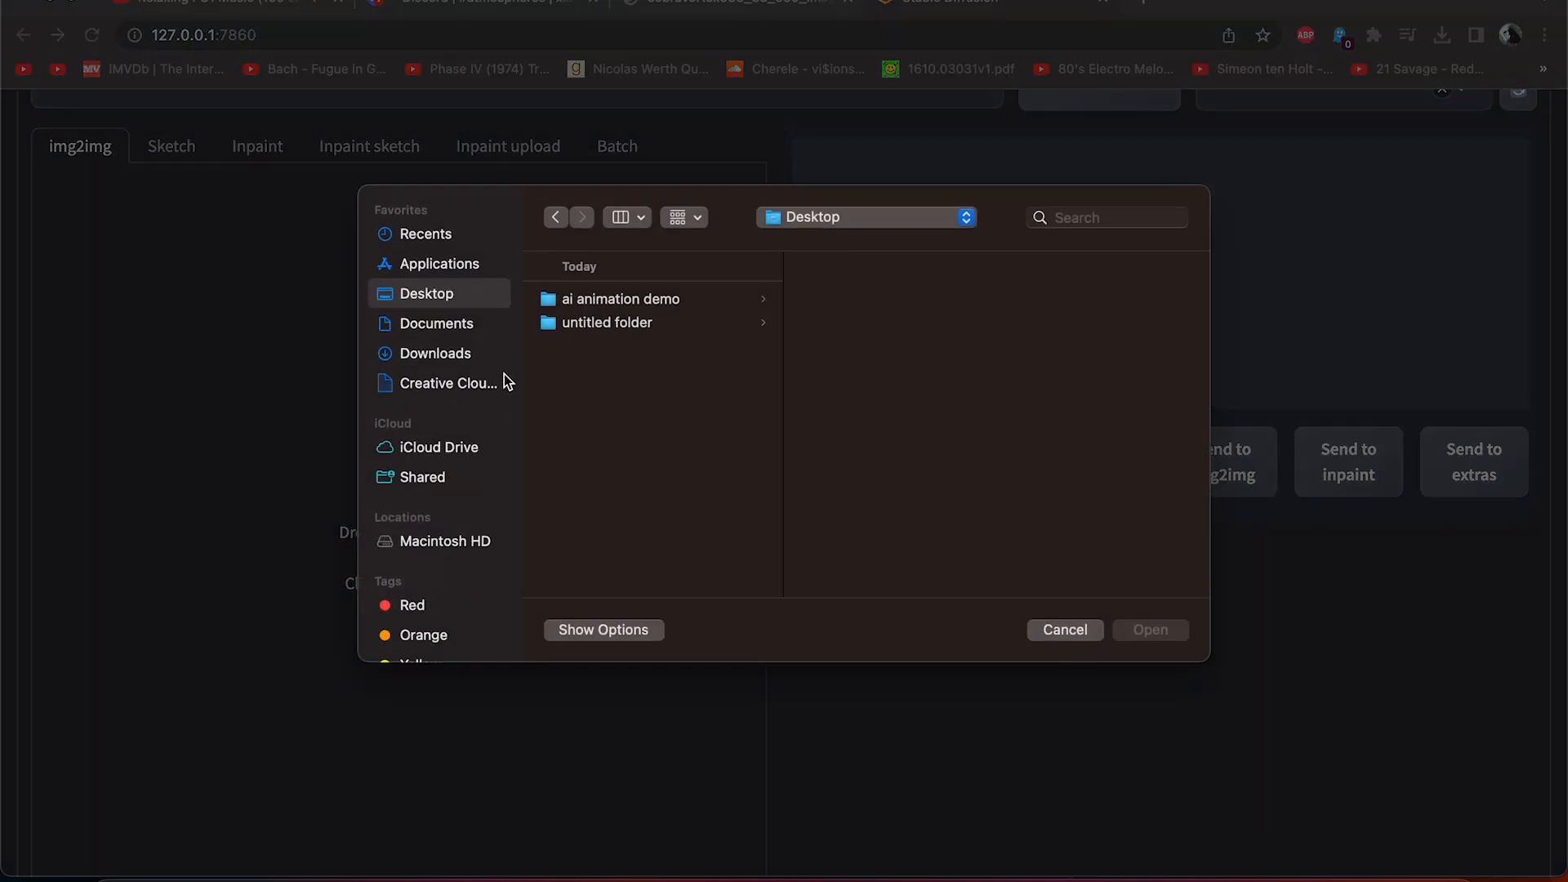
left_click(602, 297)
double_click(904, 300)
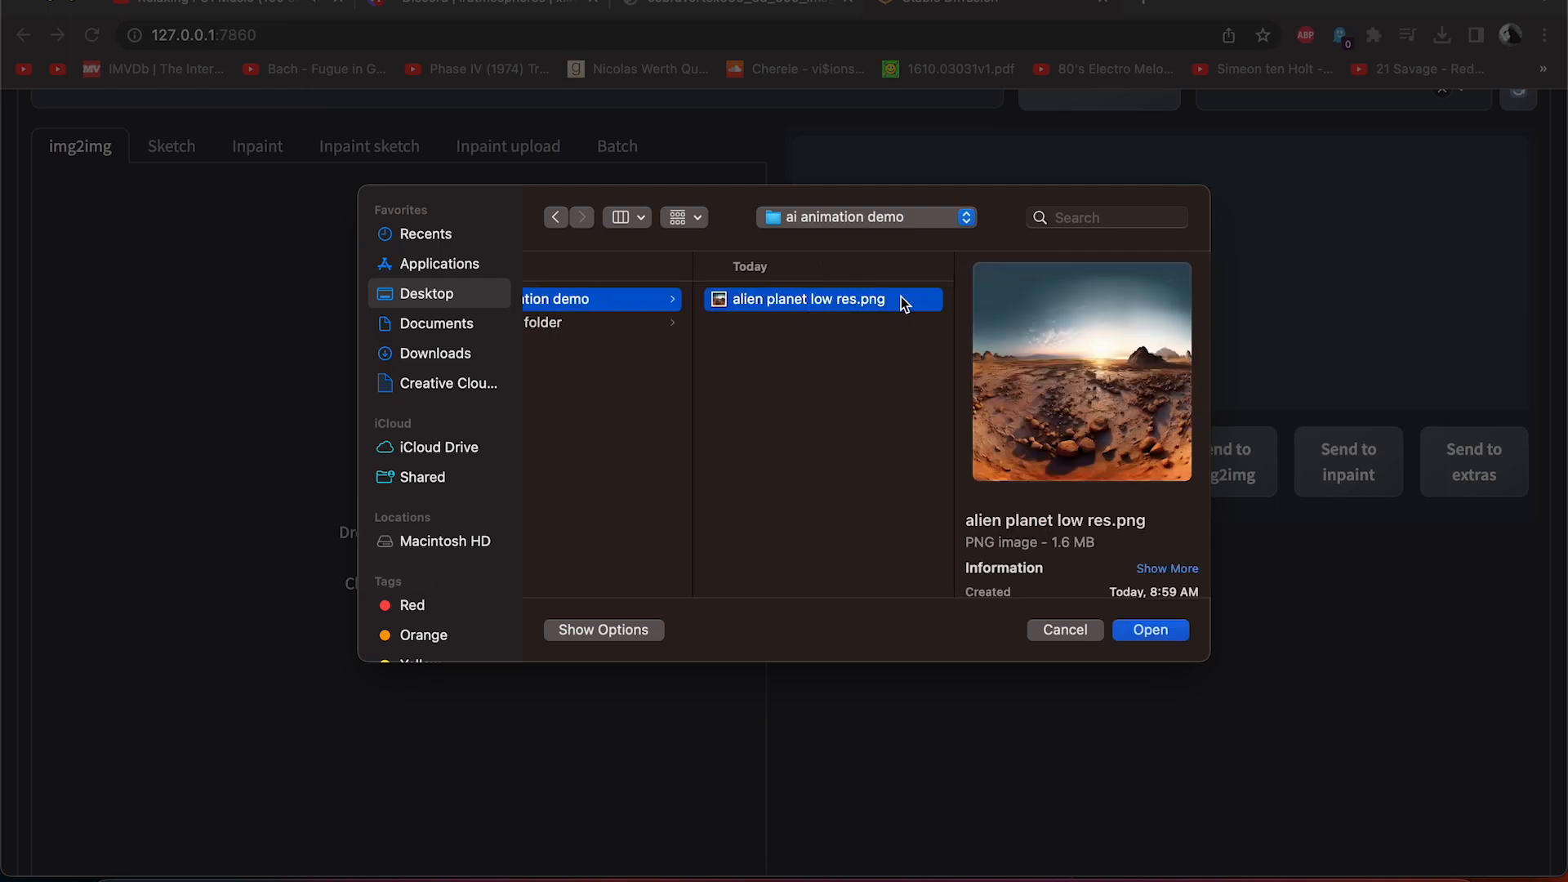
Set the img2img sampling method to DDIM.
scroll(602, 529, "down", 4)
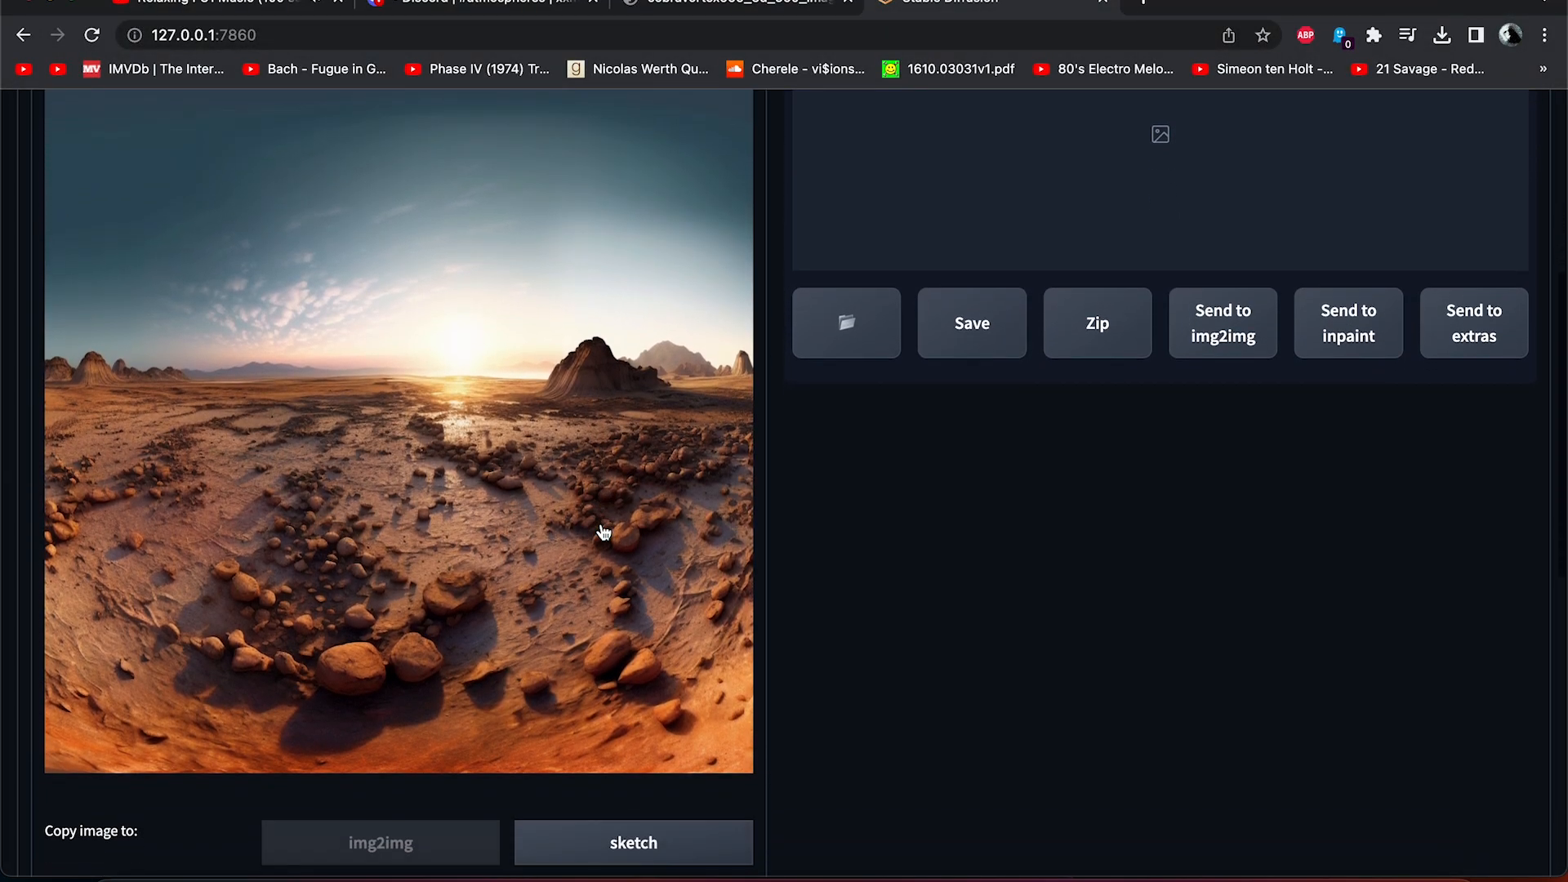
scroll(604, 533, "down", 3)
scroll(602, 531, "down", 1)
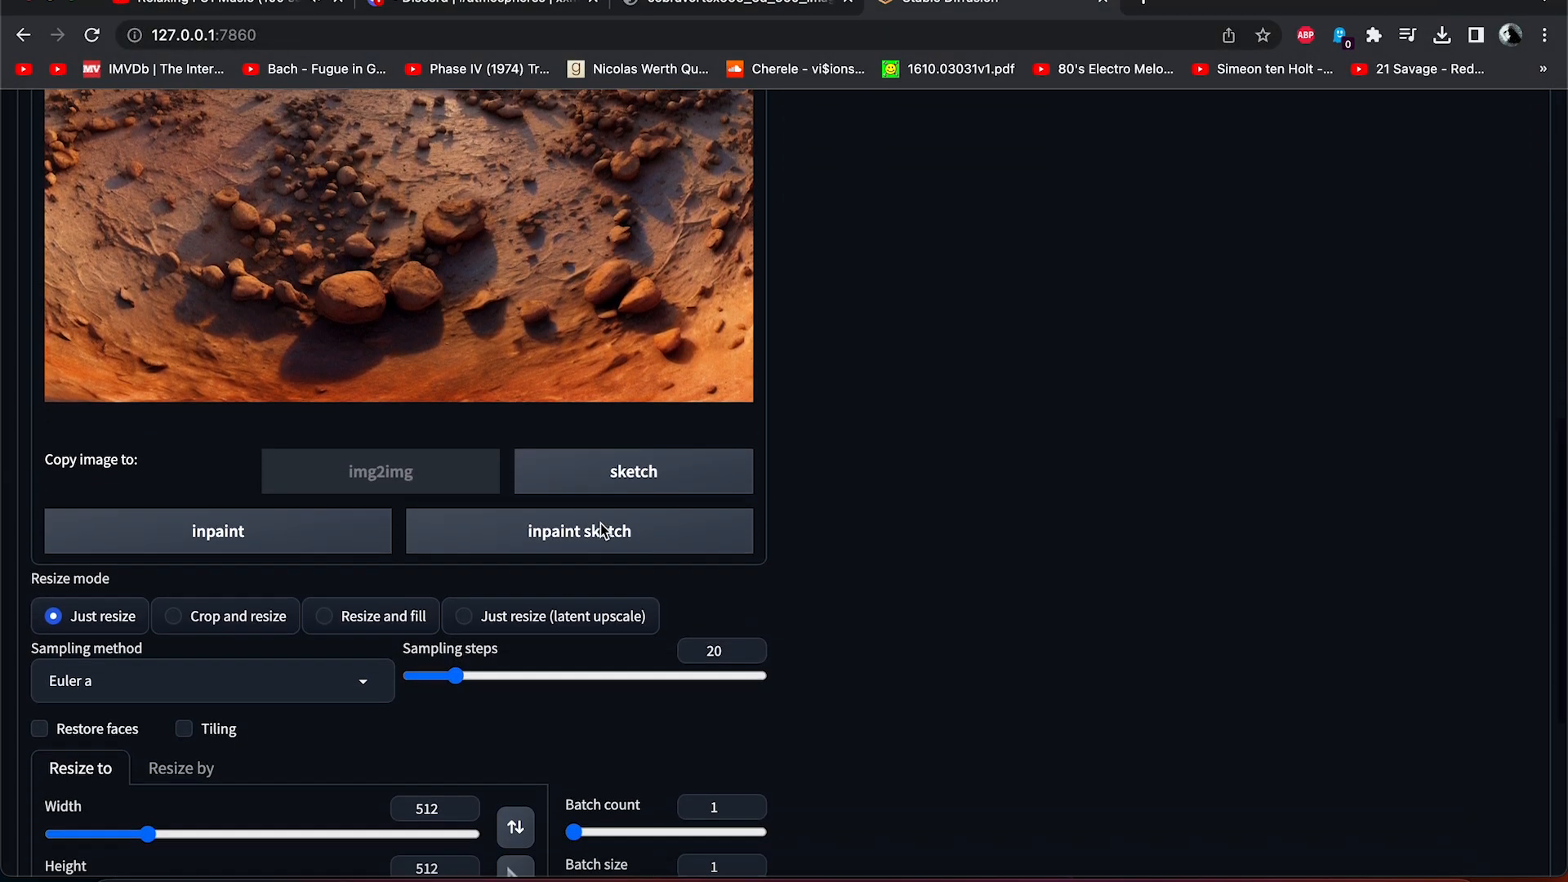
scroll(603, 531, "down", 2)
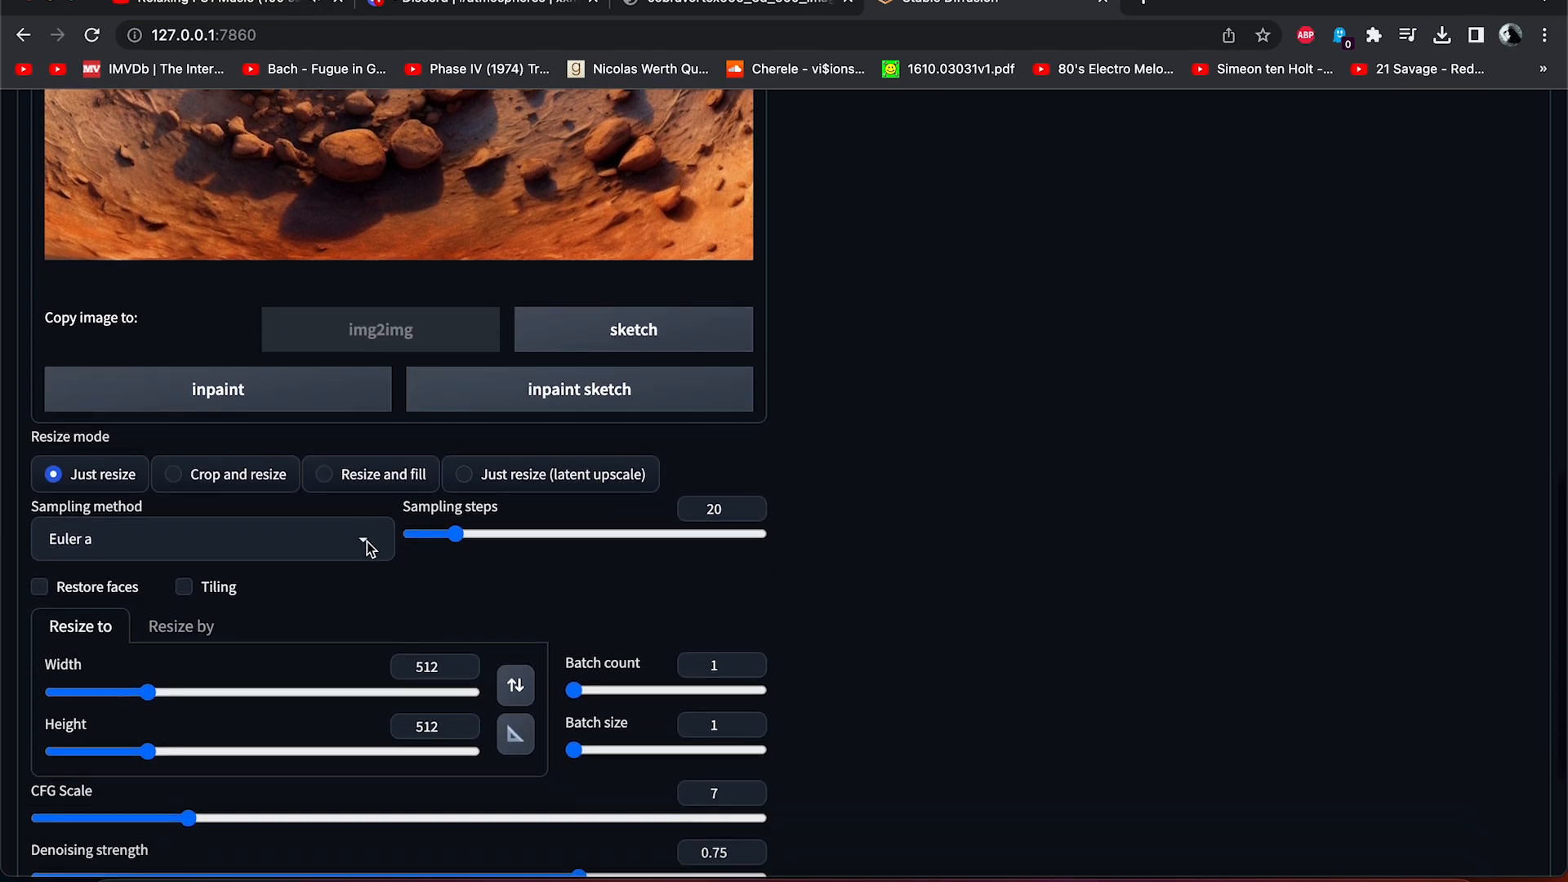
left_click(357, 546)
scroll(225, 478, "down", 1)
left_click(115, 510)
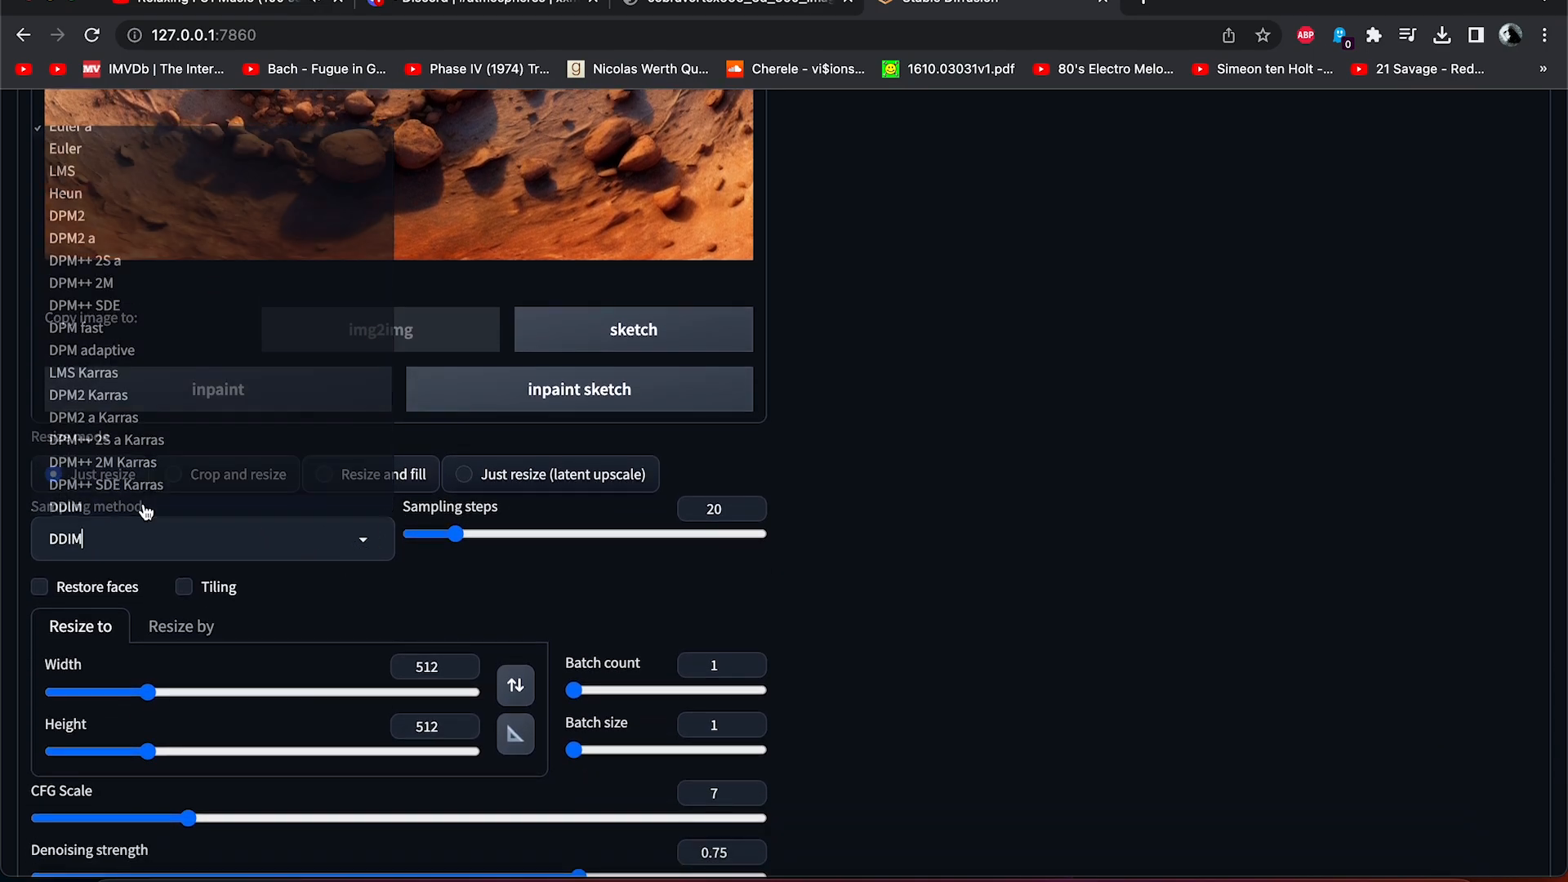
Choose the Depth aware img2img mask script and set its depth model to midas_v21_384.
scroll(871, 585, "down", 3)
left_click(743, 772)
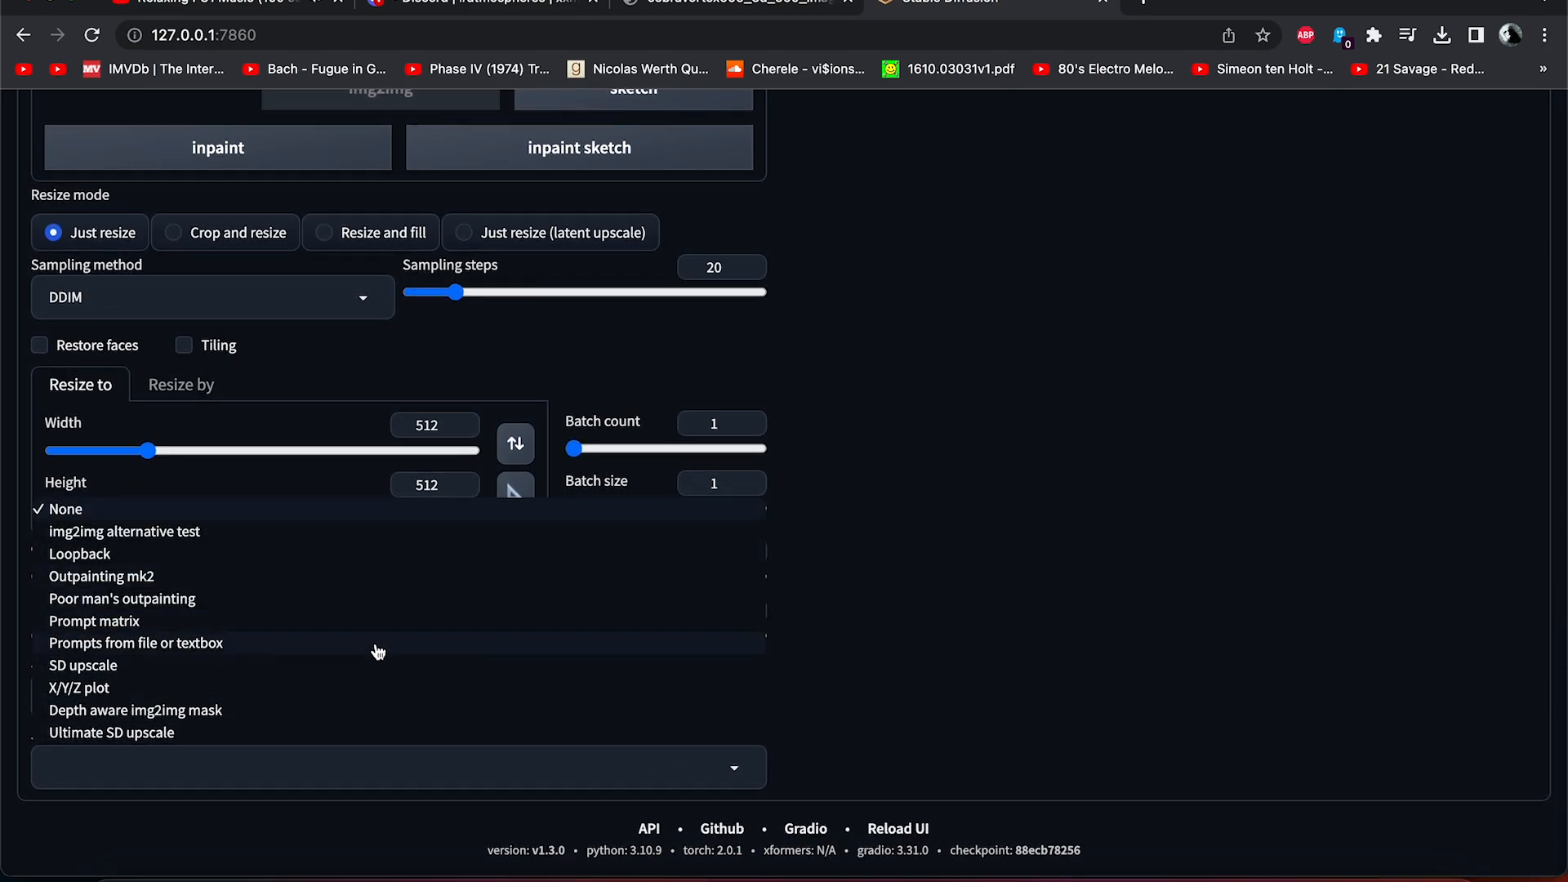
left_click(373, 711)
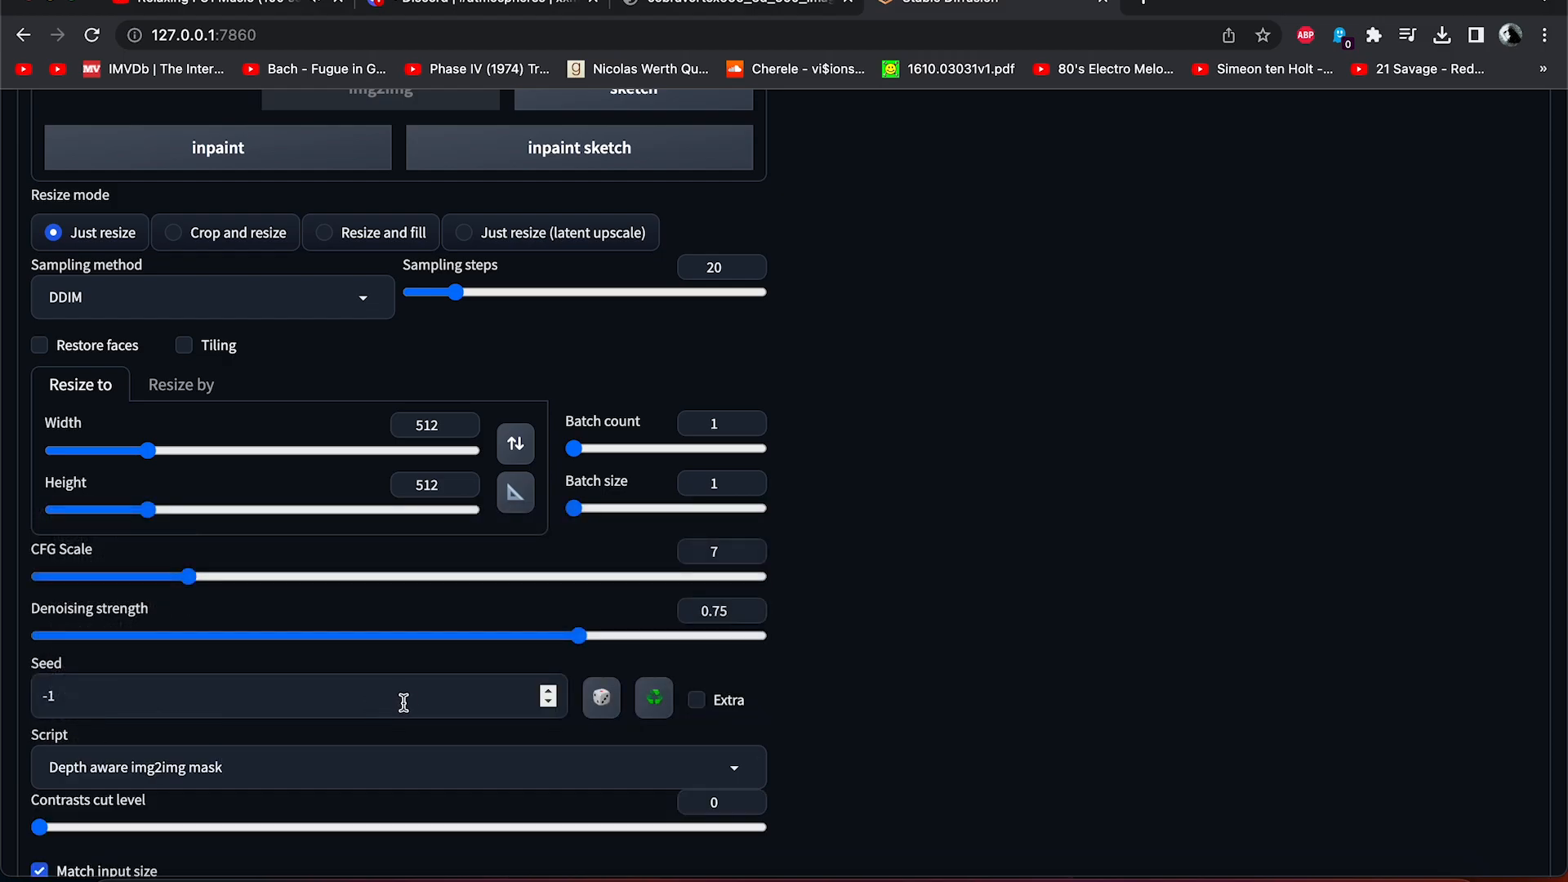
scroll(889, 698, "down", 5)
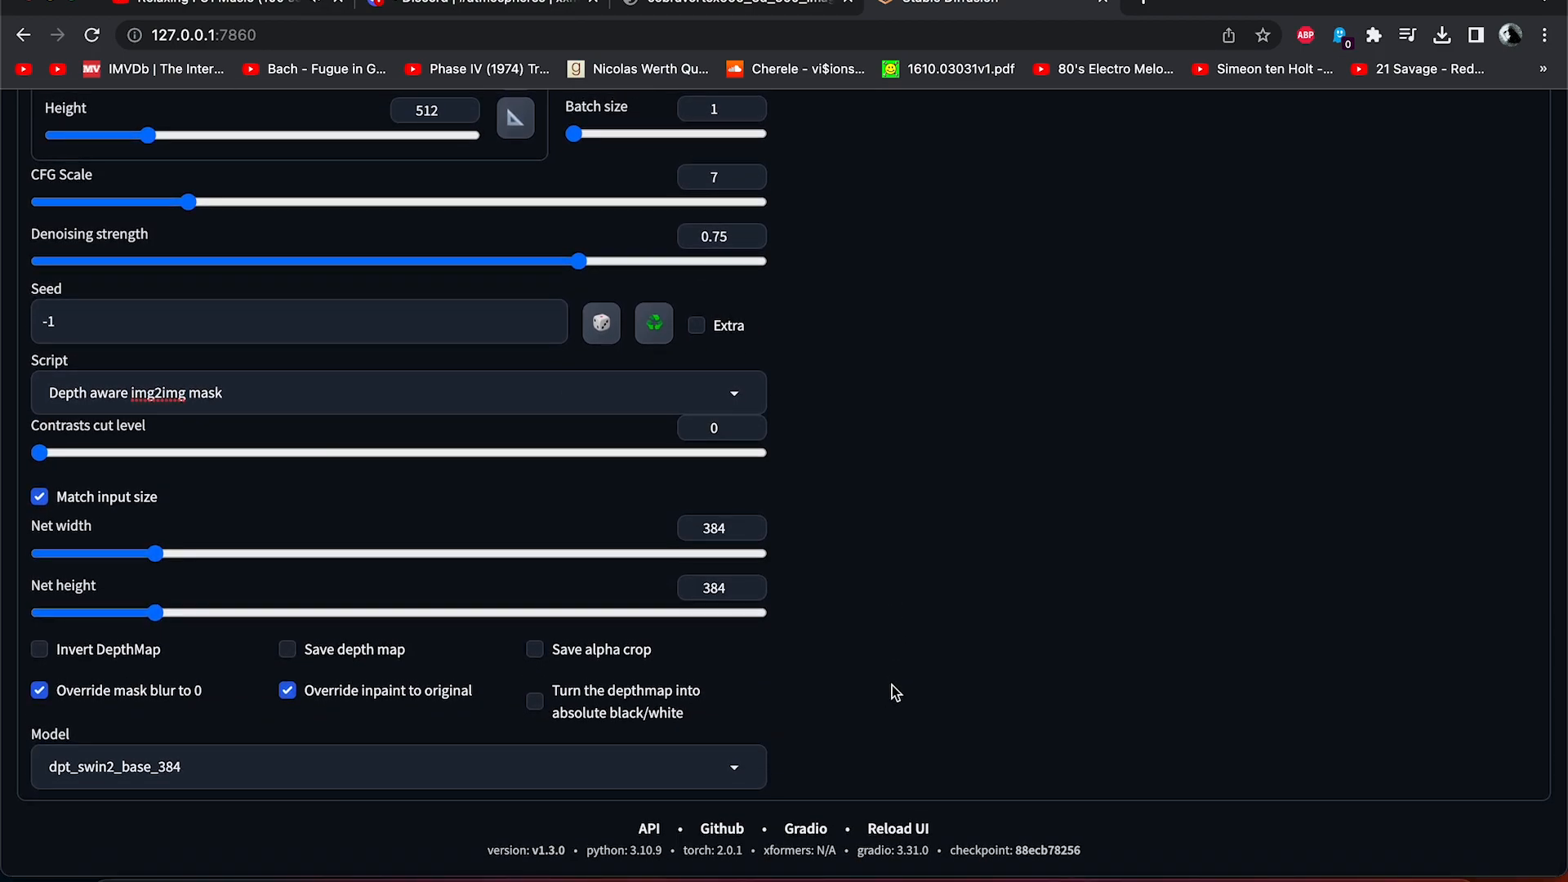
left_click(738, 774)
left_click(662, 710)
Open the output folder and preview 00000 copy.png and the depth map 00000--1.0 copy.png.
scroll(922, 649, "up", 9)
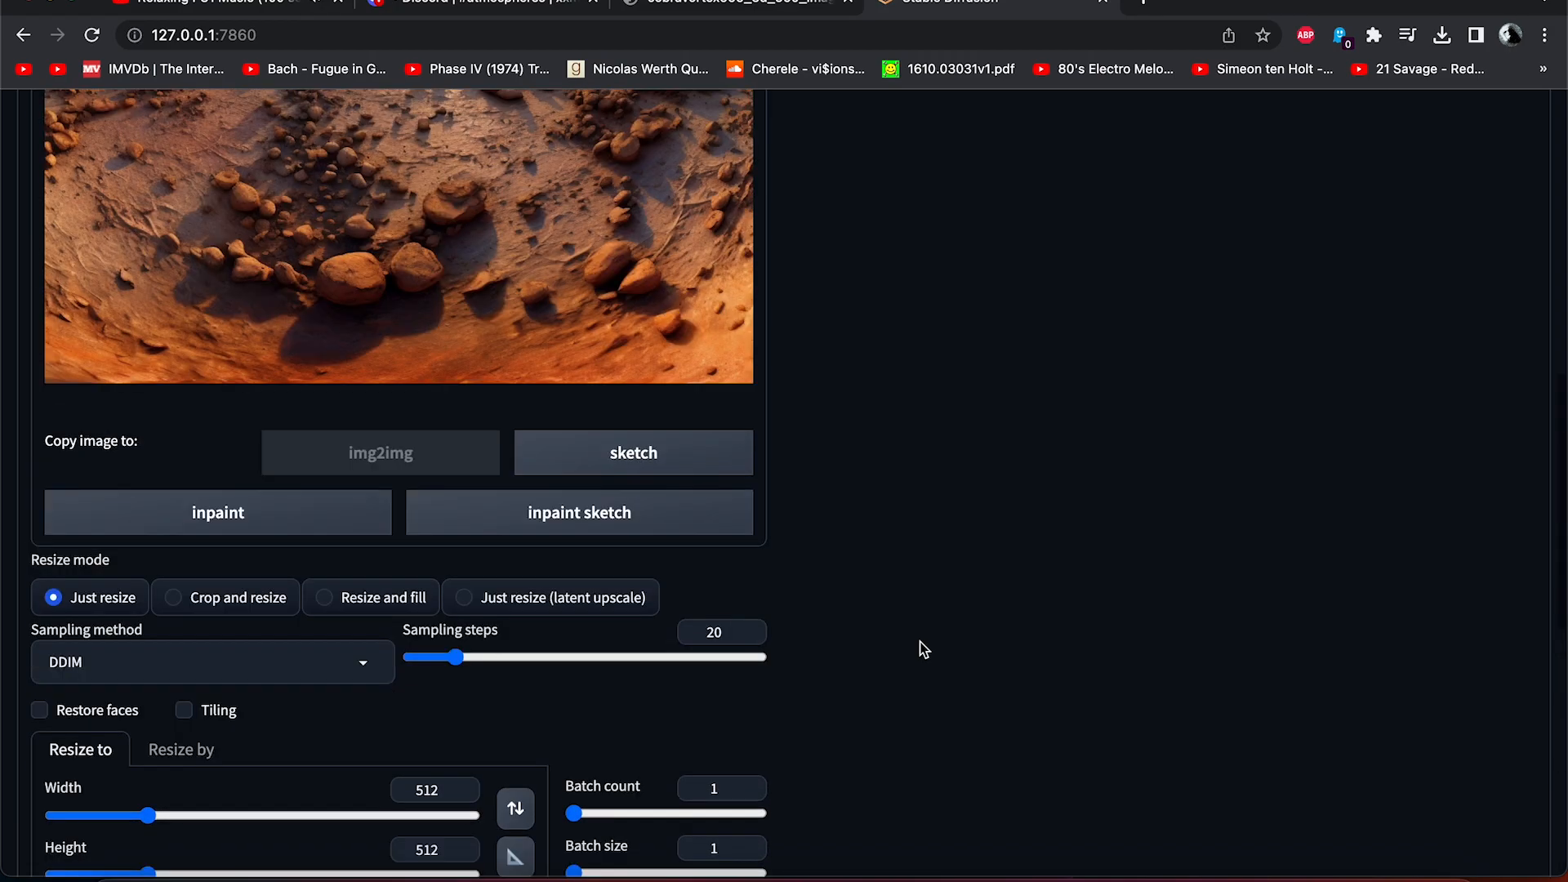
scroll(923, 649, "up", 7)
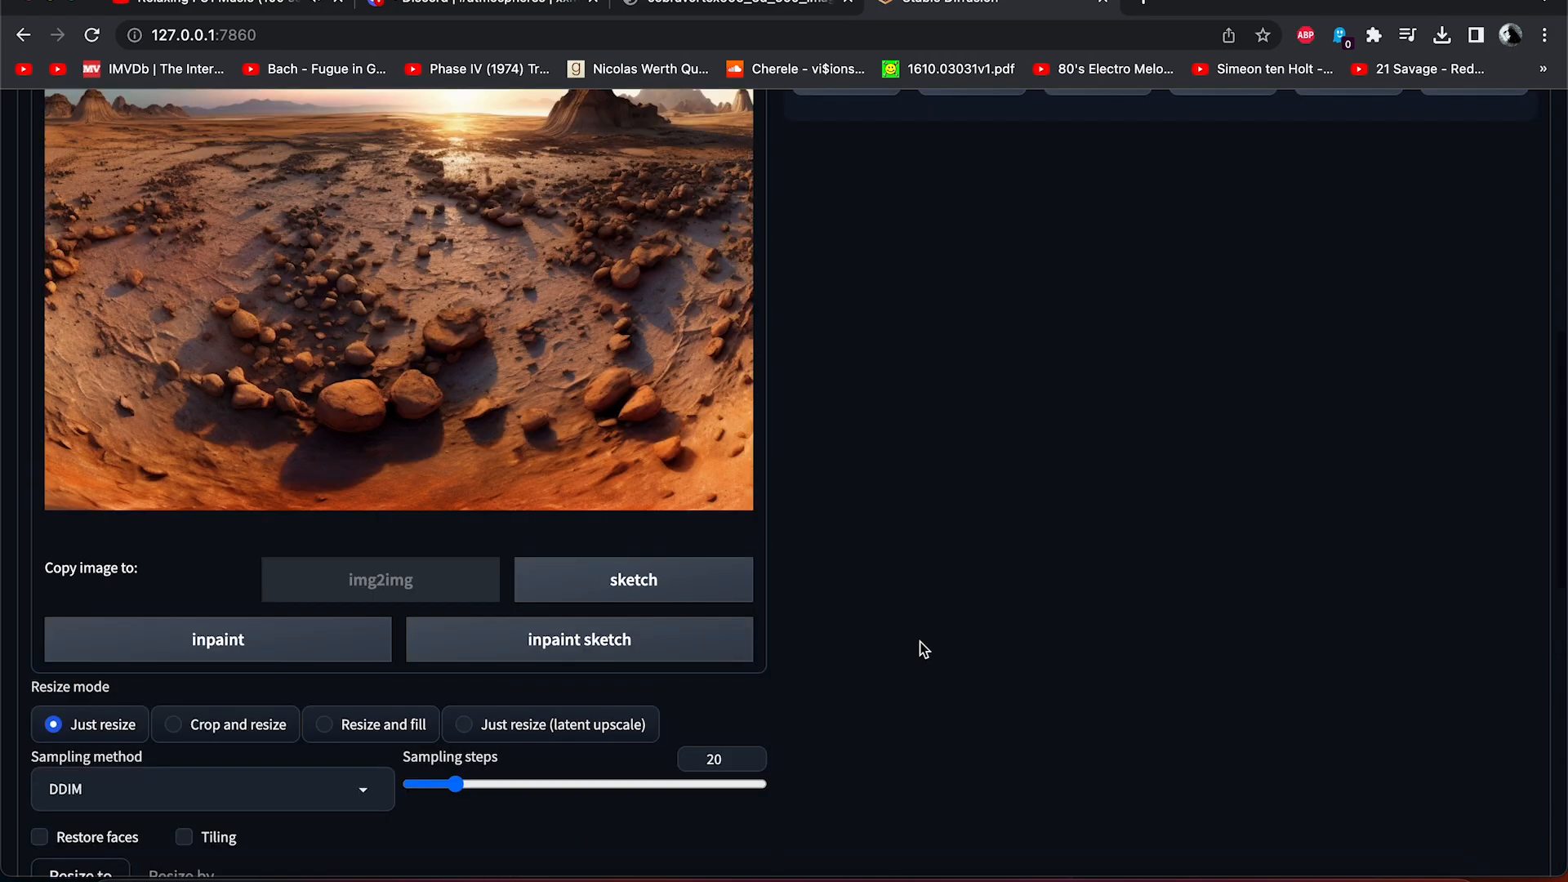
scroll(923, 649, "up", 1)
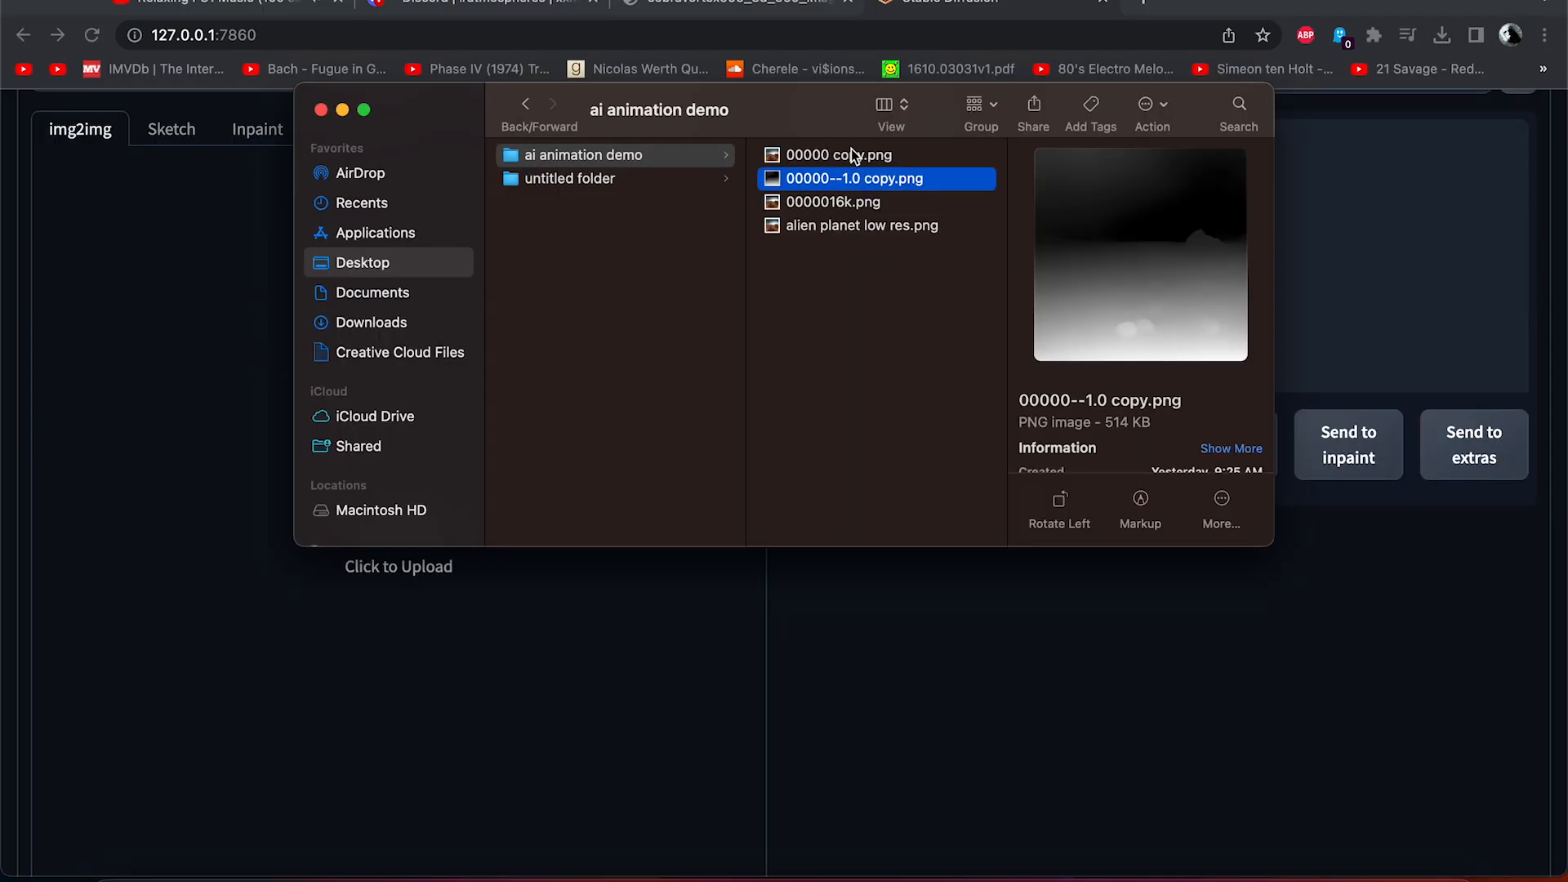
left_click(852, 155)
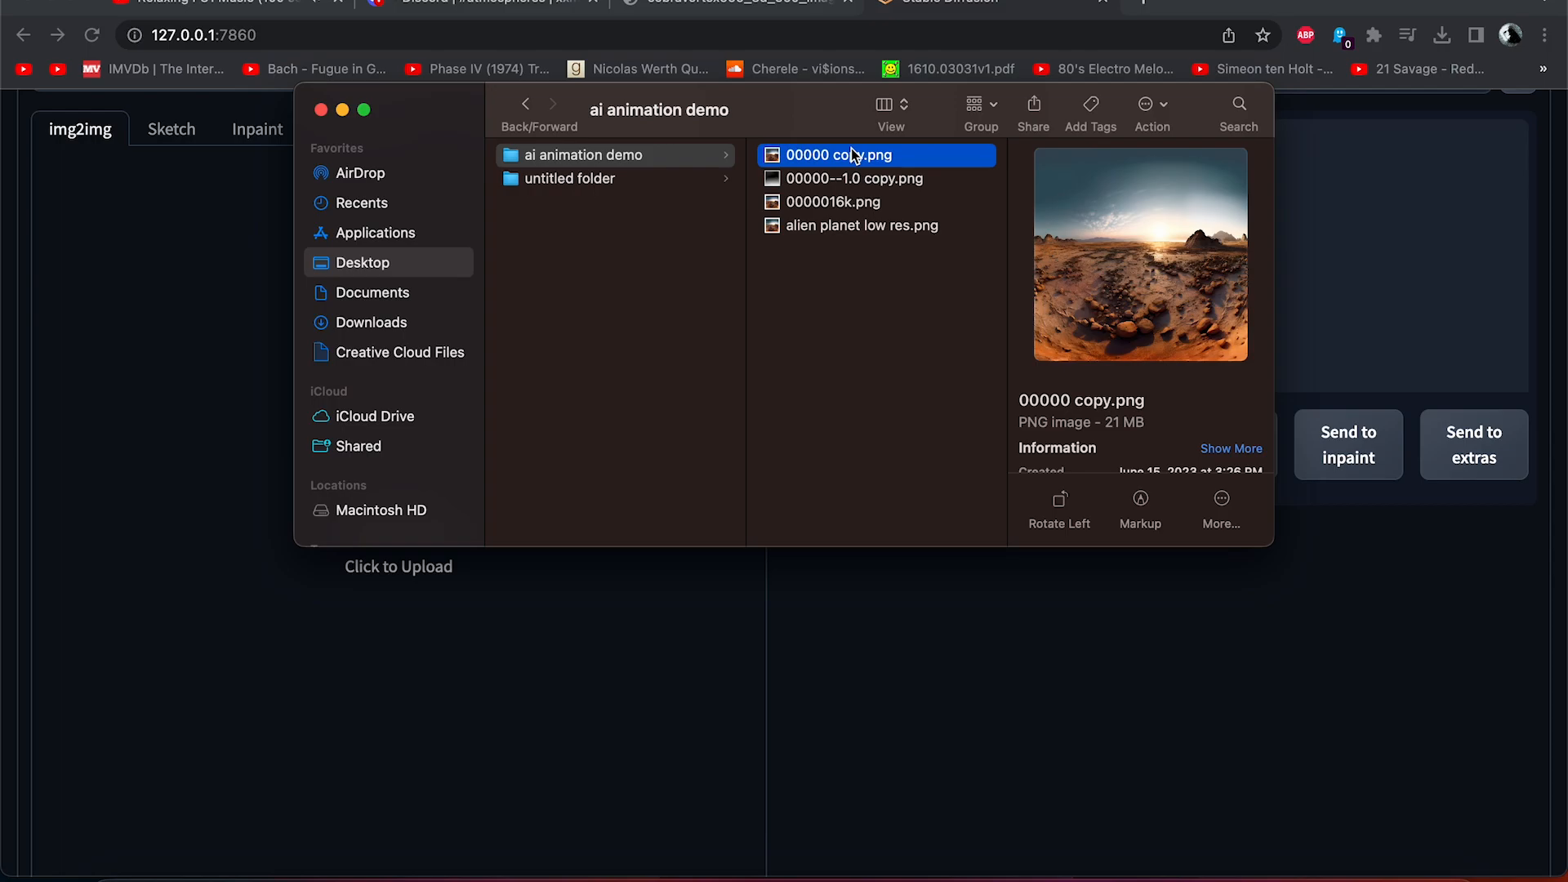
double_click(851, 149)
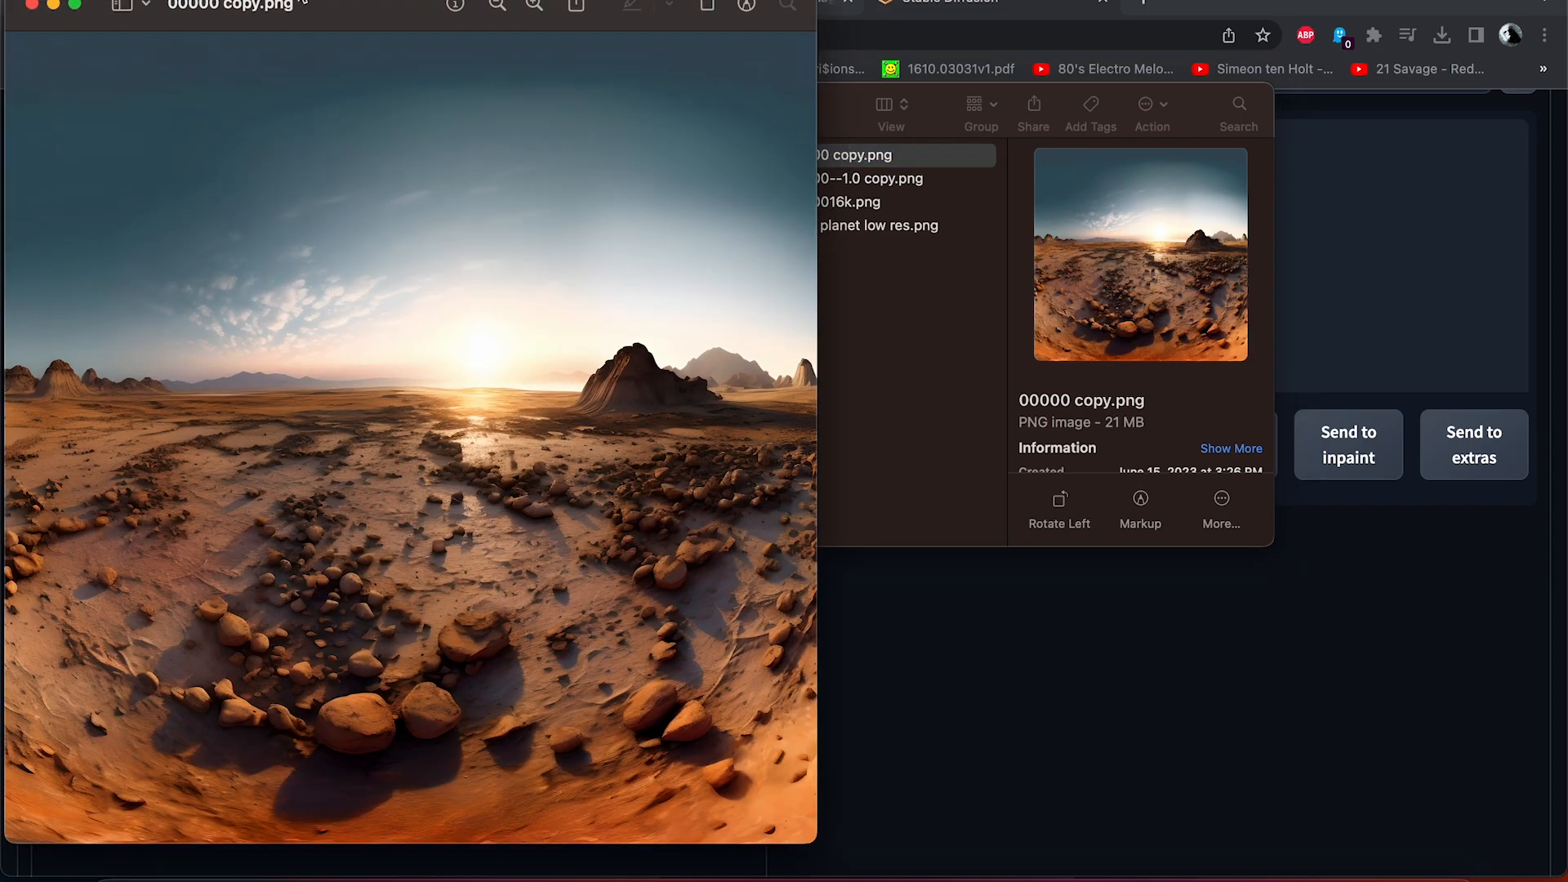
left_click(842, 154)
double_click(783, 178)
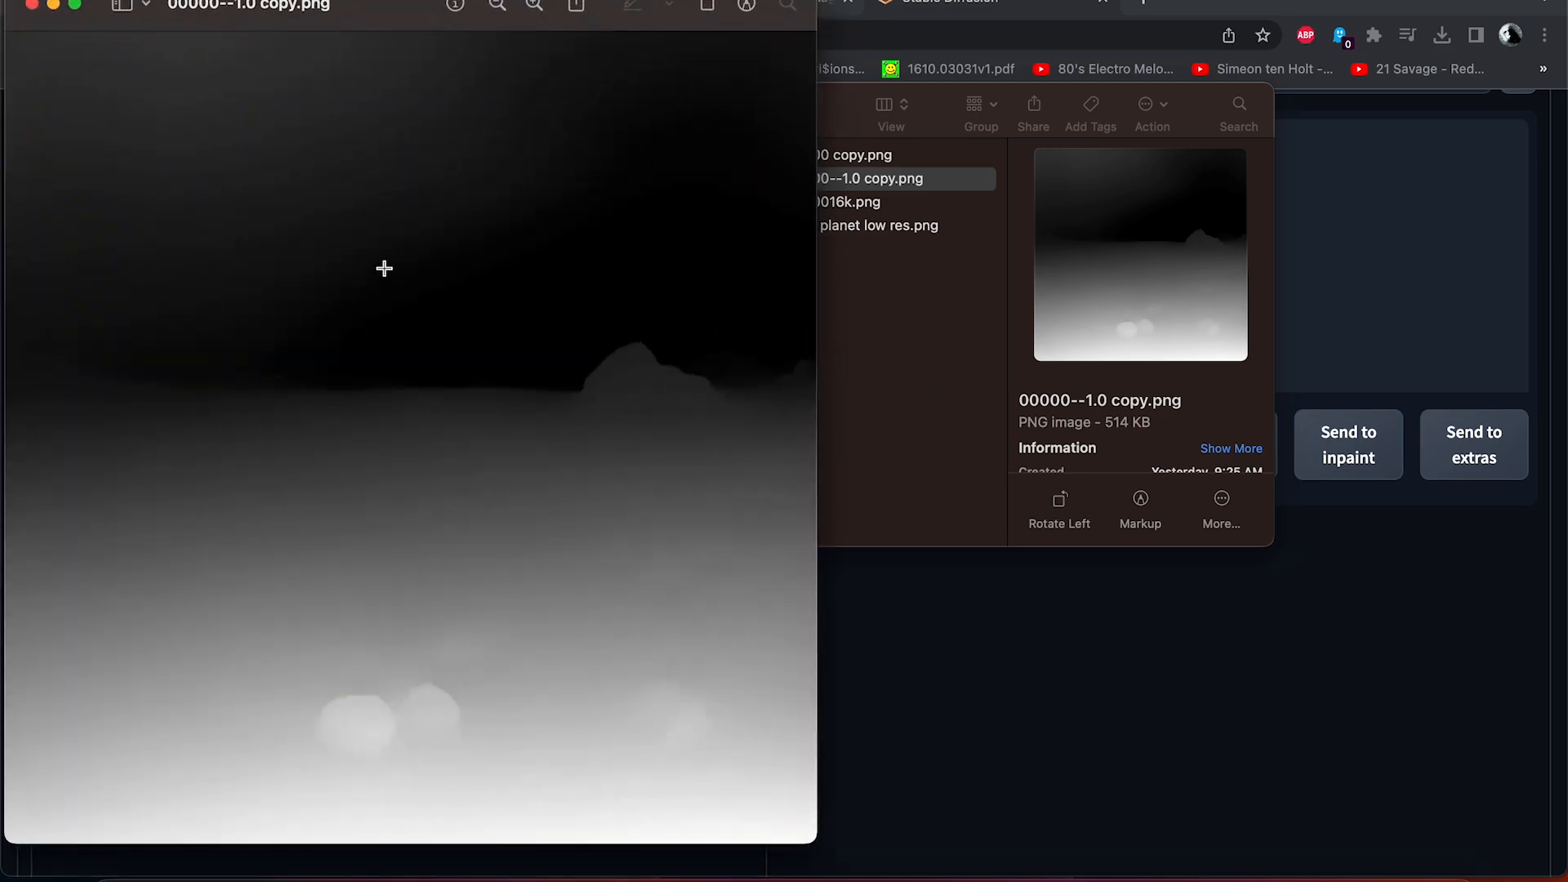
Zoom into and pan around the depth map preview to inspect its detail.
left_click(533, 5)
left_click(533, 5)
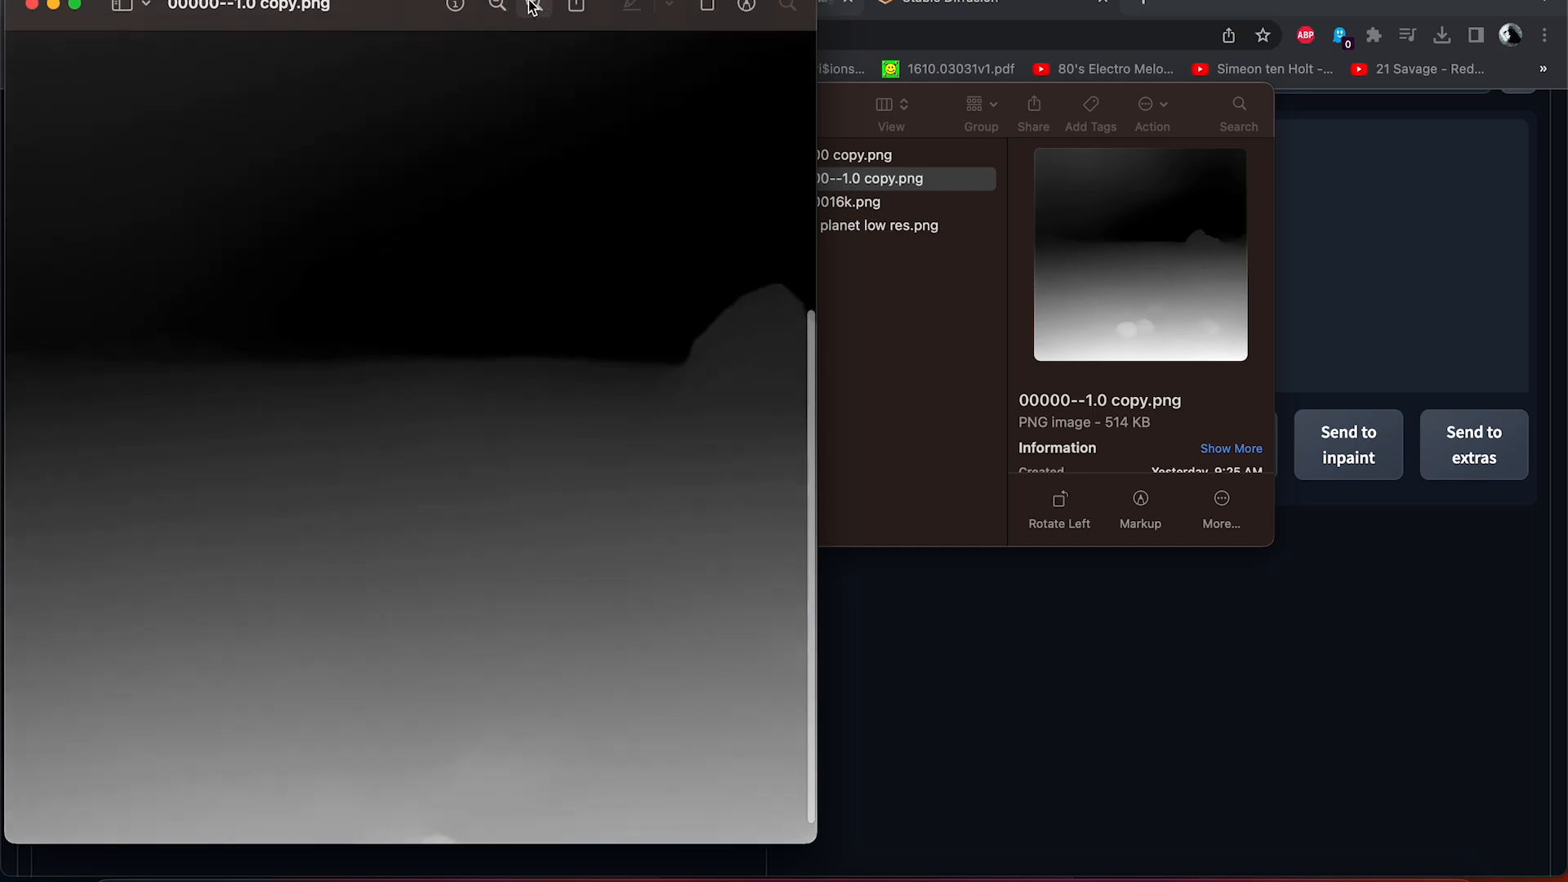
left_click(534, 5)
left_click(533, 4)
scroll(445, 364, "up", 10)
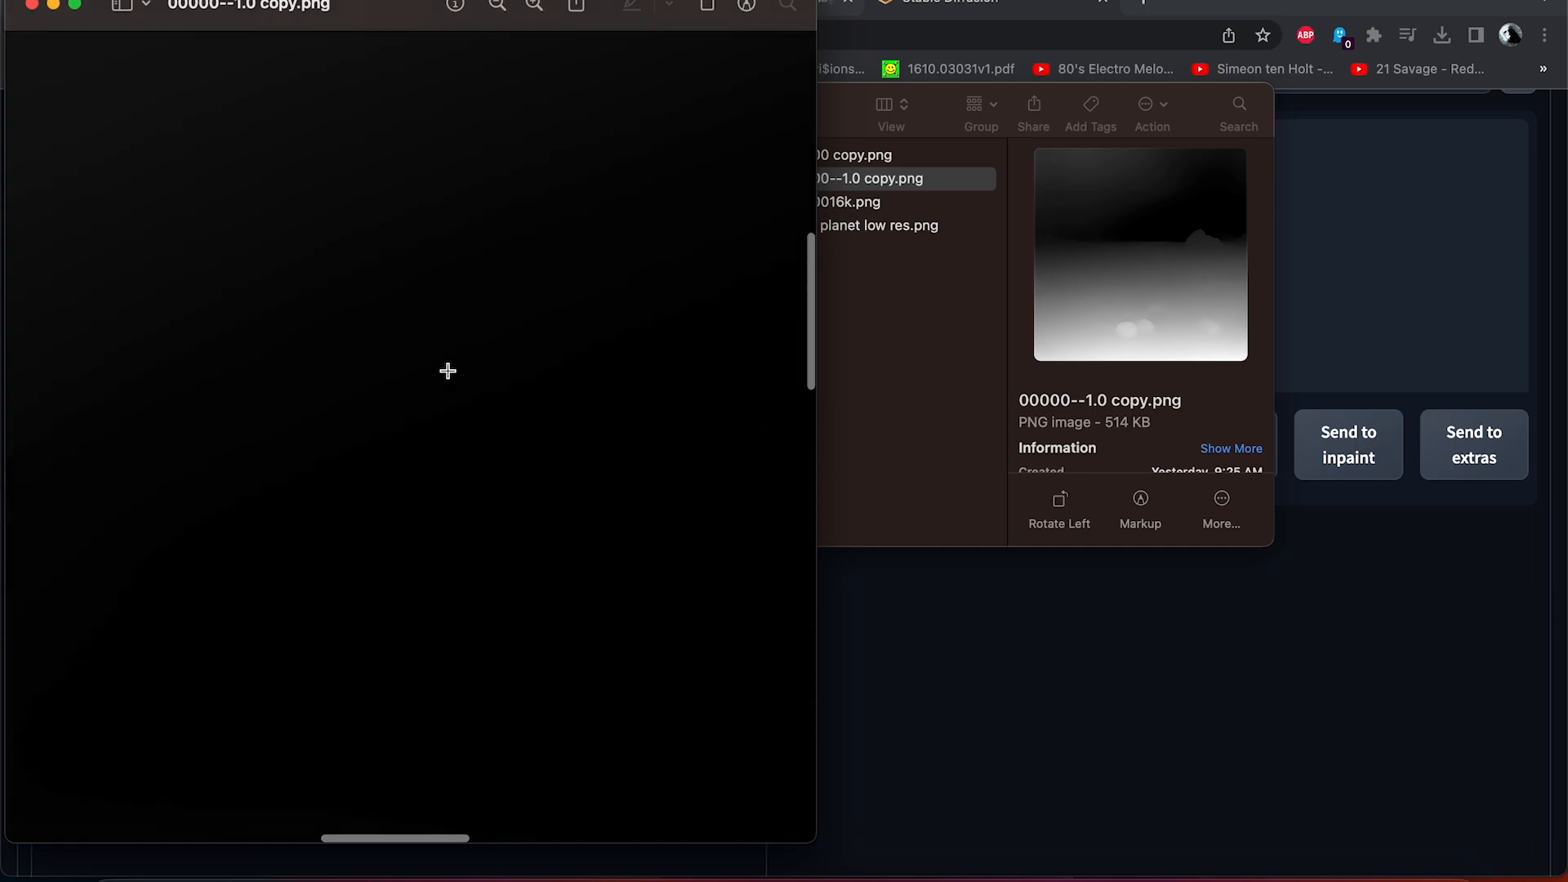
scroll(449, 371, "down", 10)
scroll(448, 370, "right", 6)
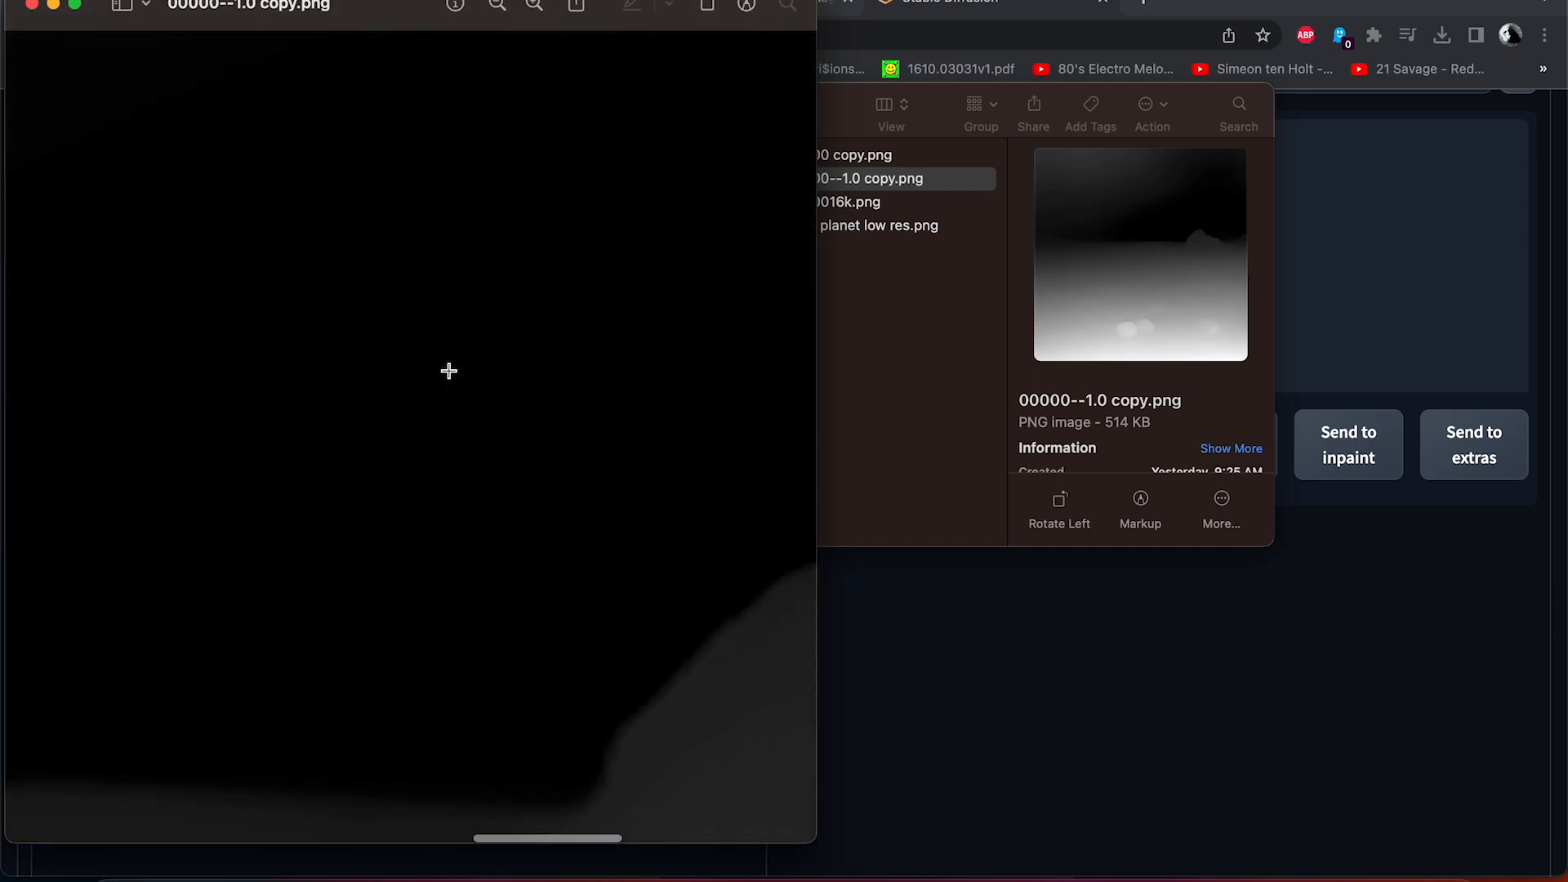
scroll(449, 371, "down", 5)
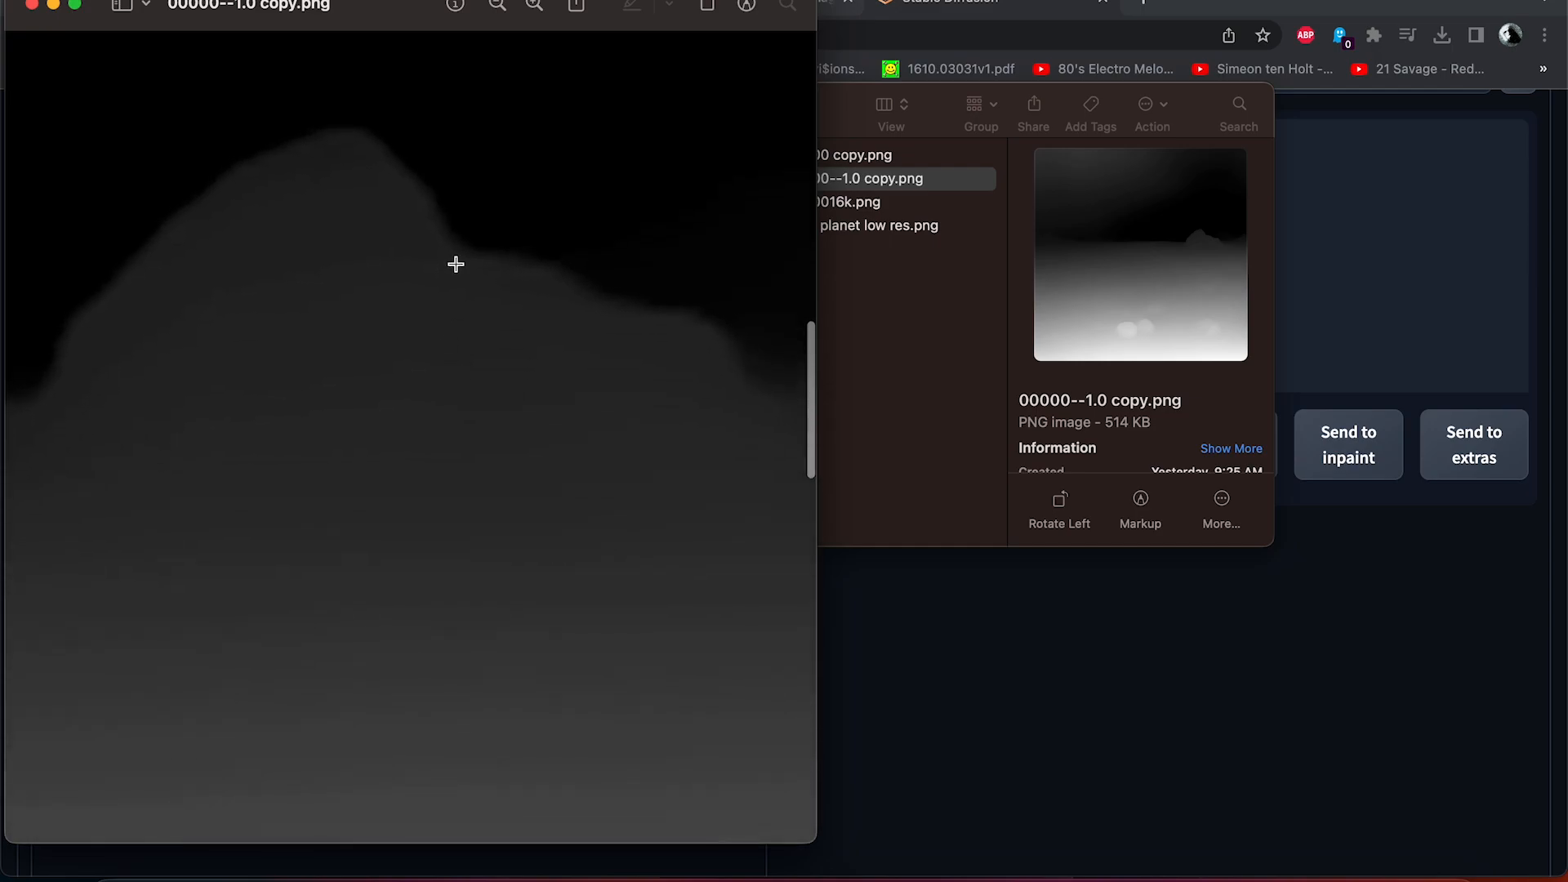
left_click(497, 5)
left_click(498, 5)
left_click(497, 5)
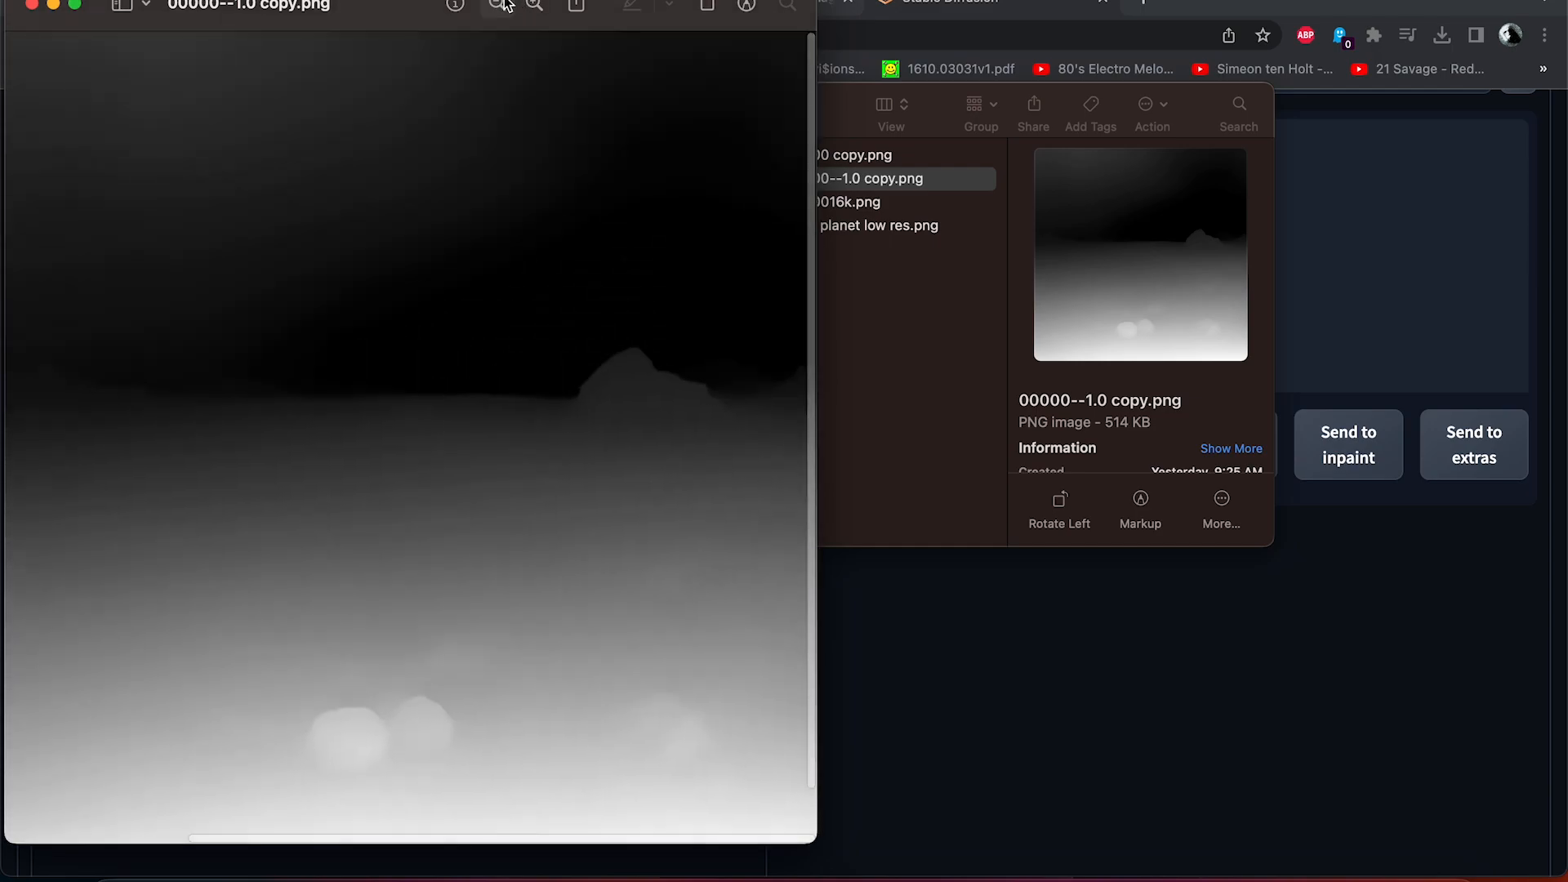
left_click(498, 5)
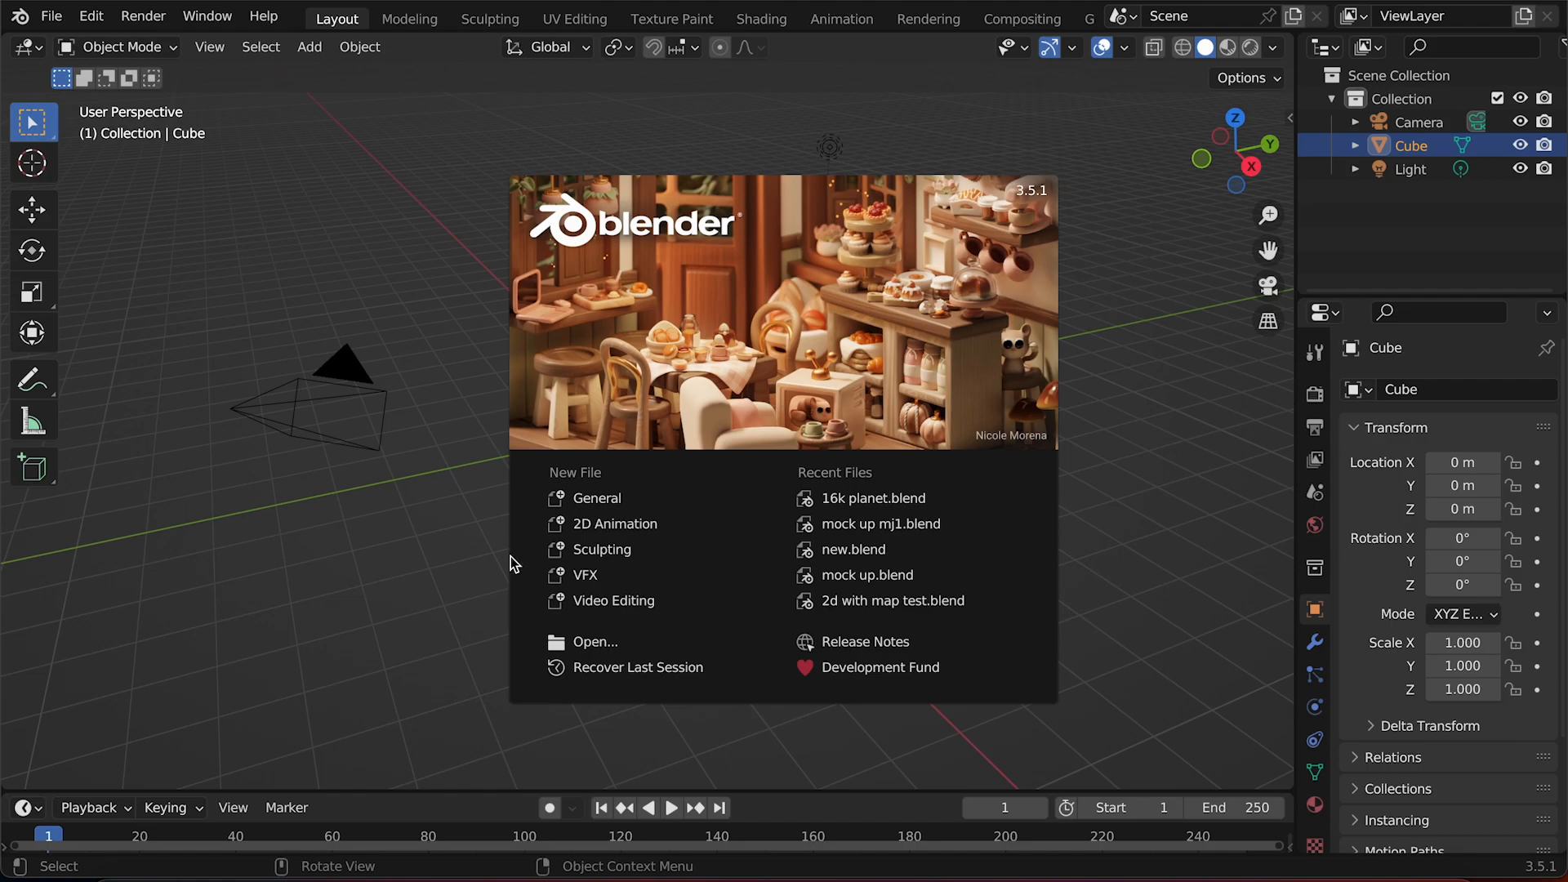
Switch to Blender, start a new General file and delete the default cube.
left_click(579, 500)
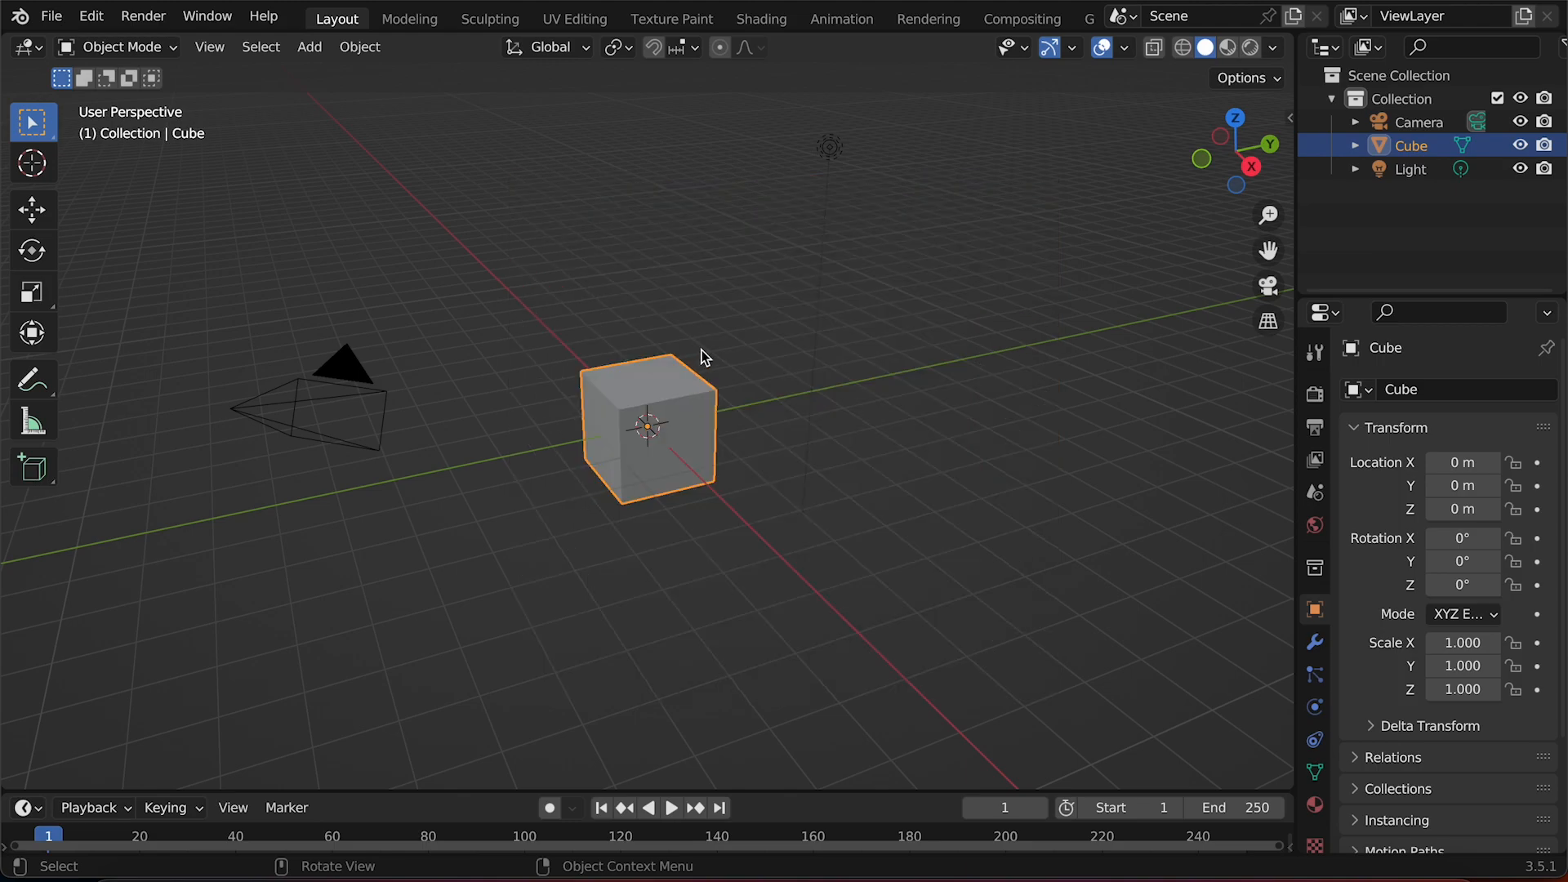
key("x")
left_click(665, 385)
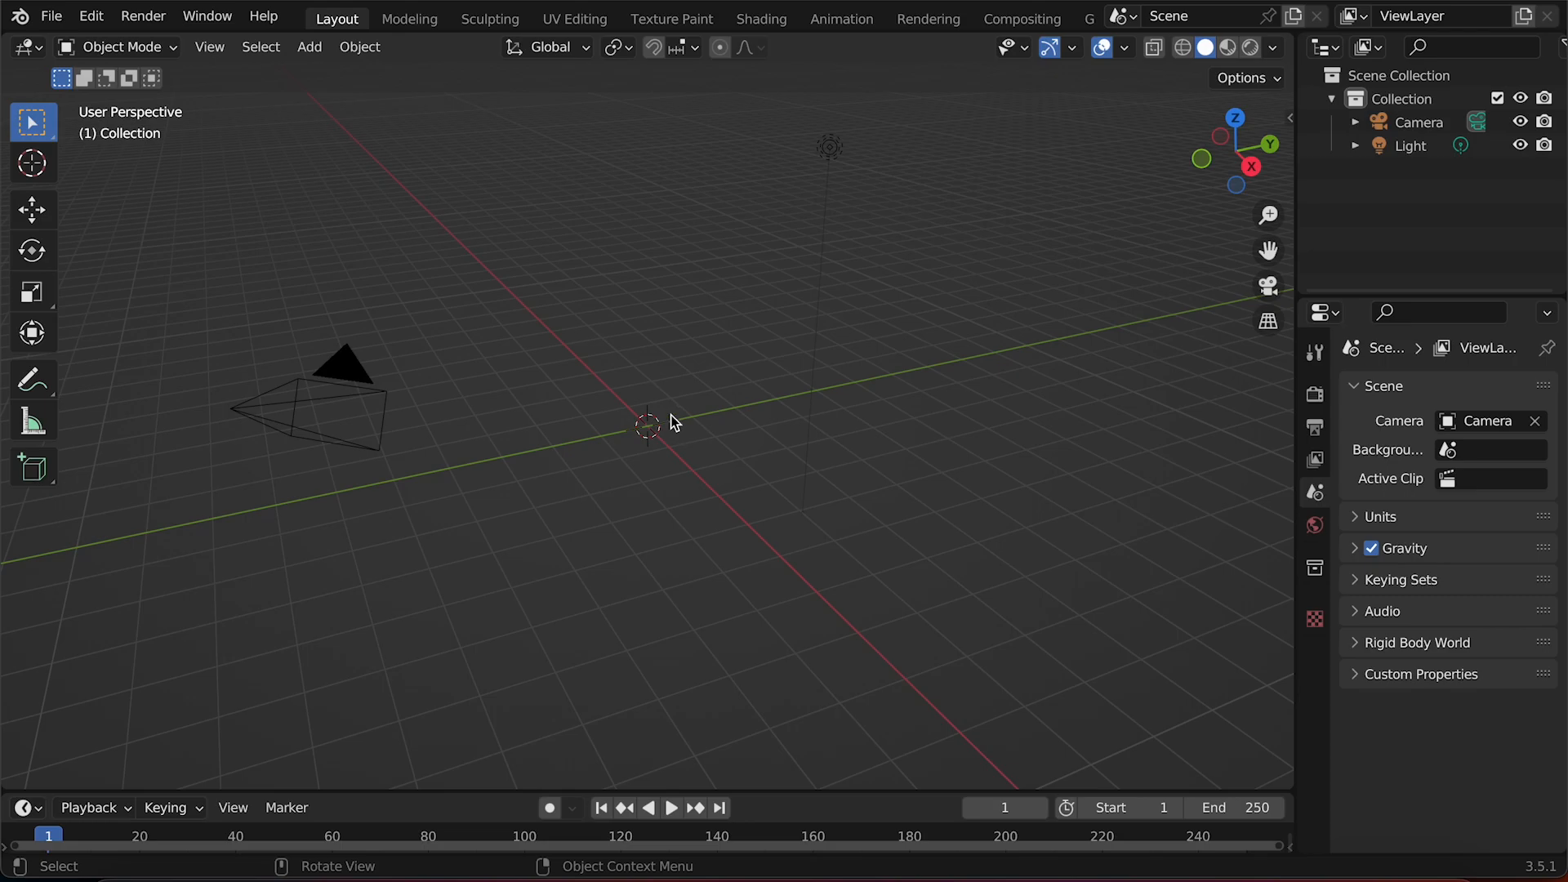
Add a UV sphere at the origin and scale it up uniformly to about 12.3.
key("shift+a")
mouse_move(672, 410)
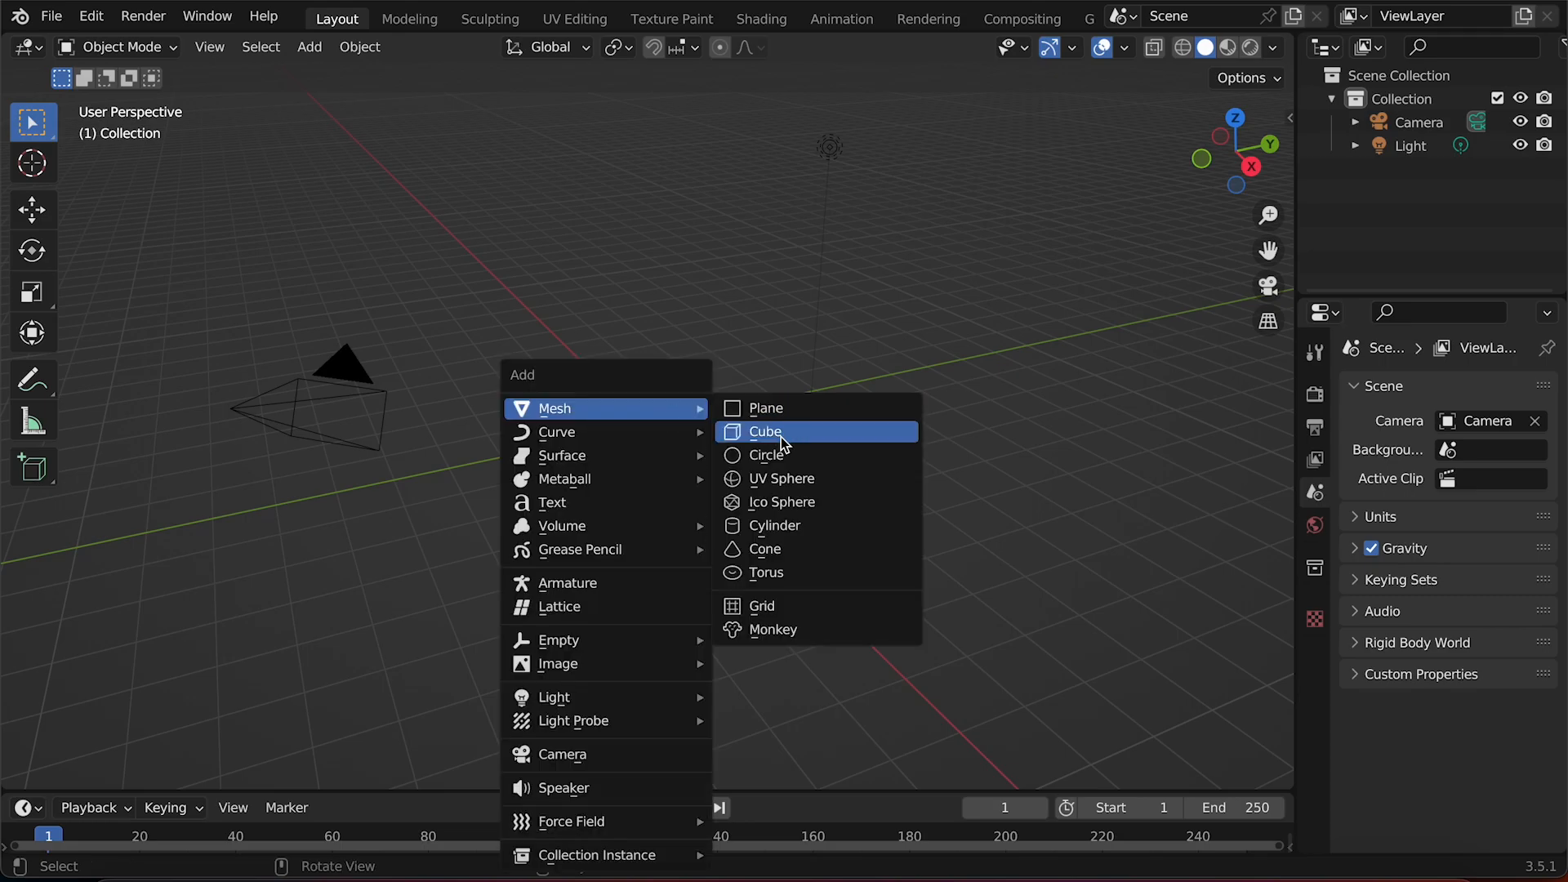
left_click(786, 489)
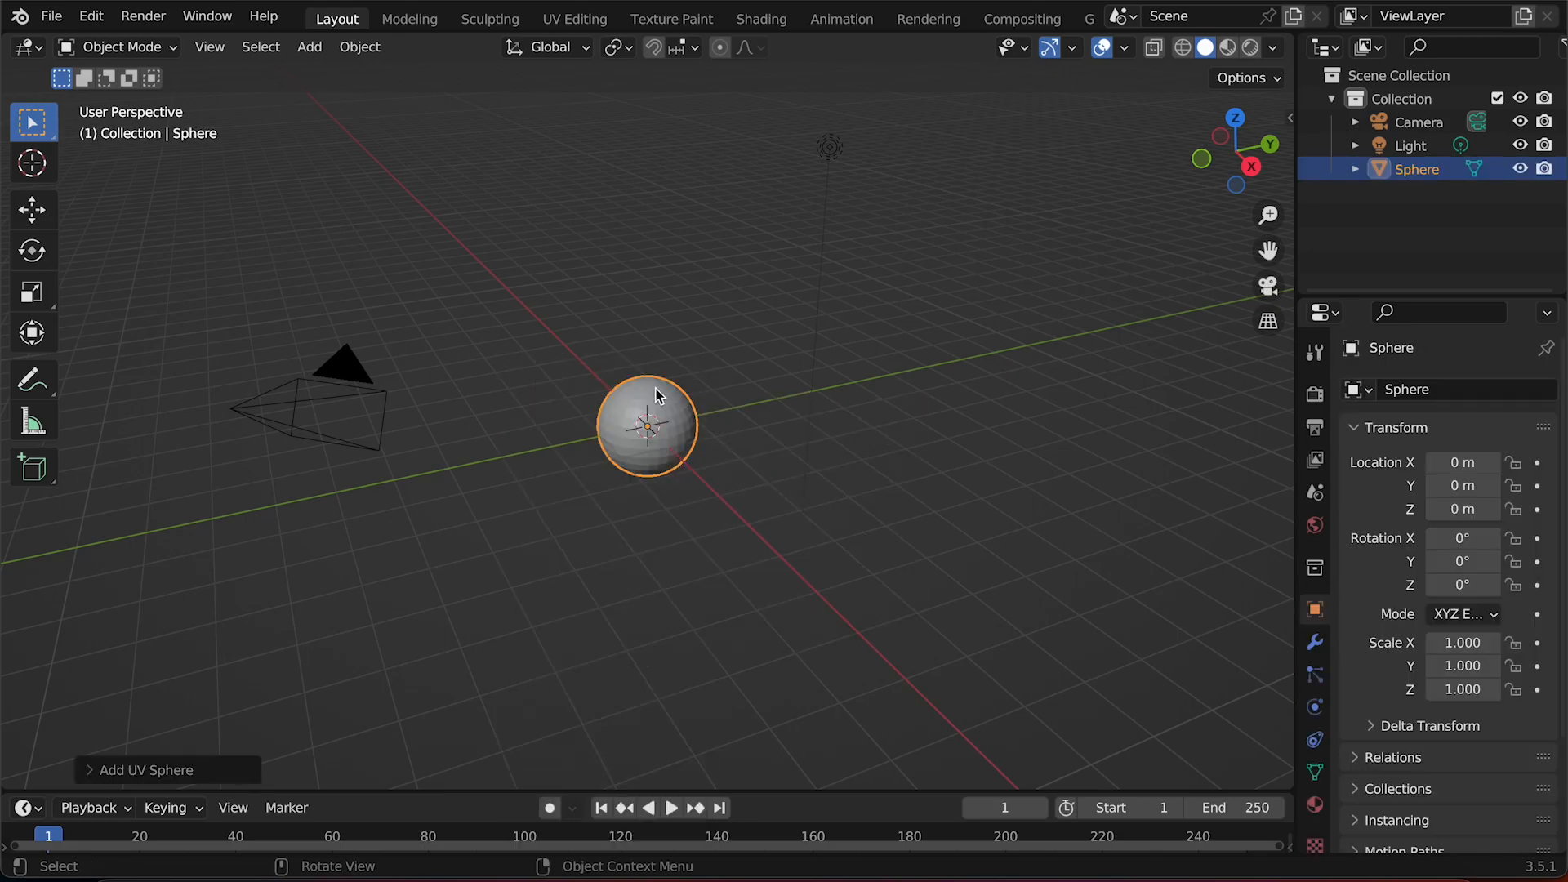
key("s")
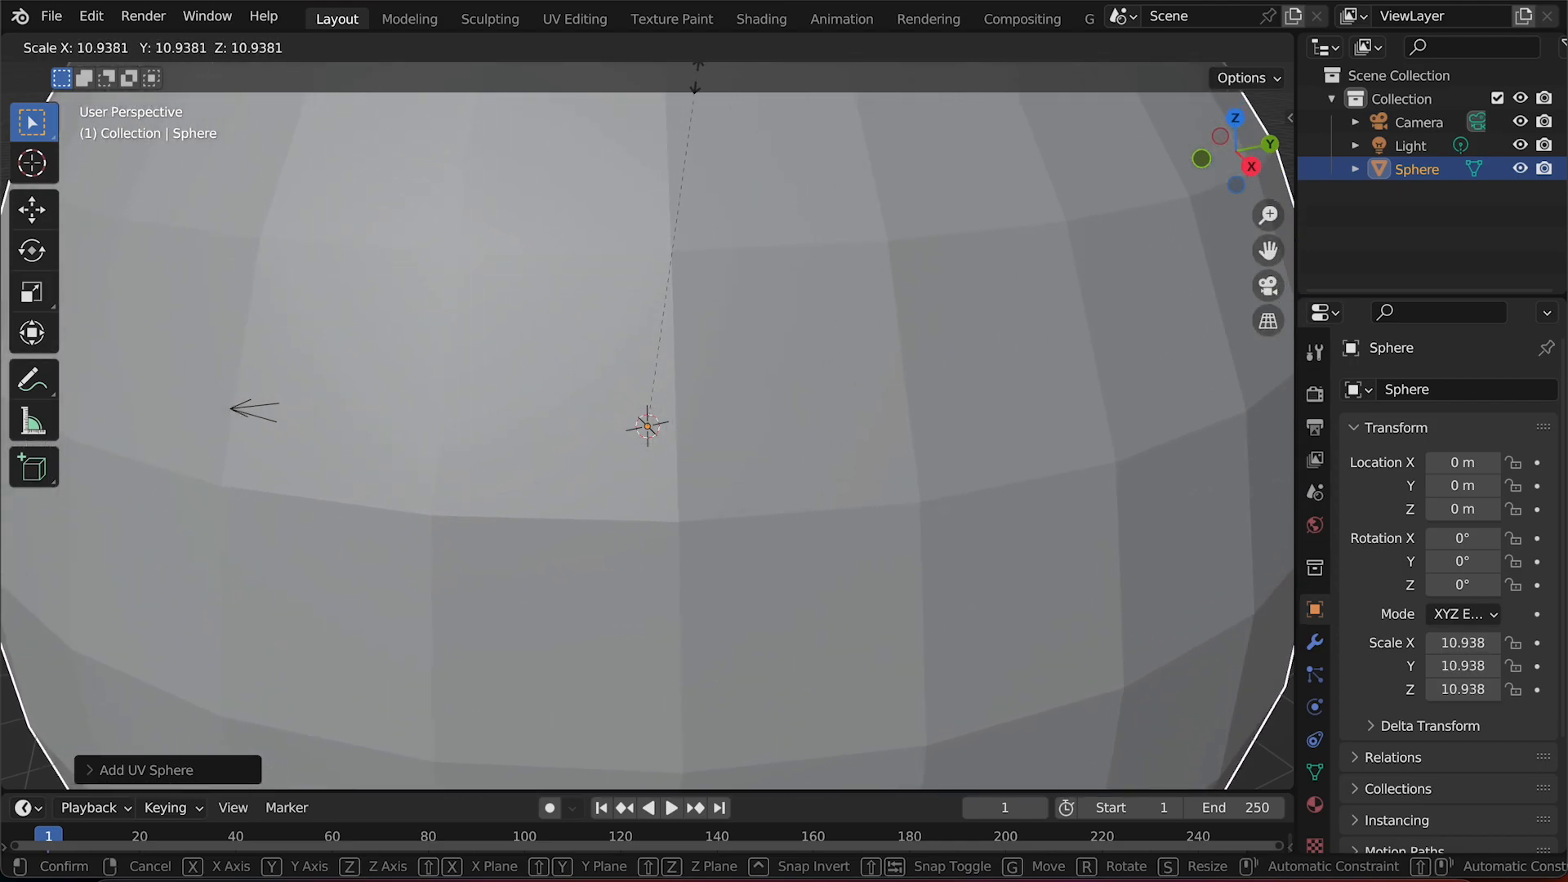
left_click(701, 751)
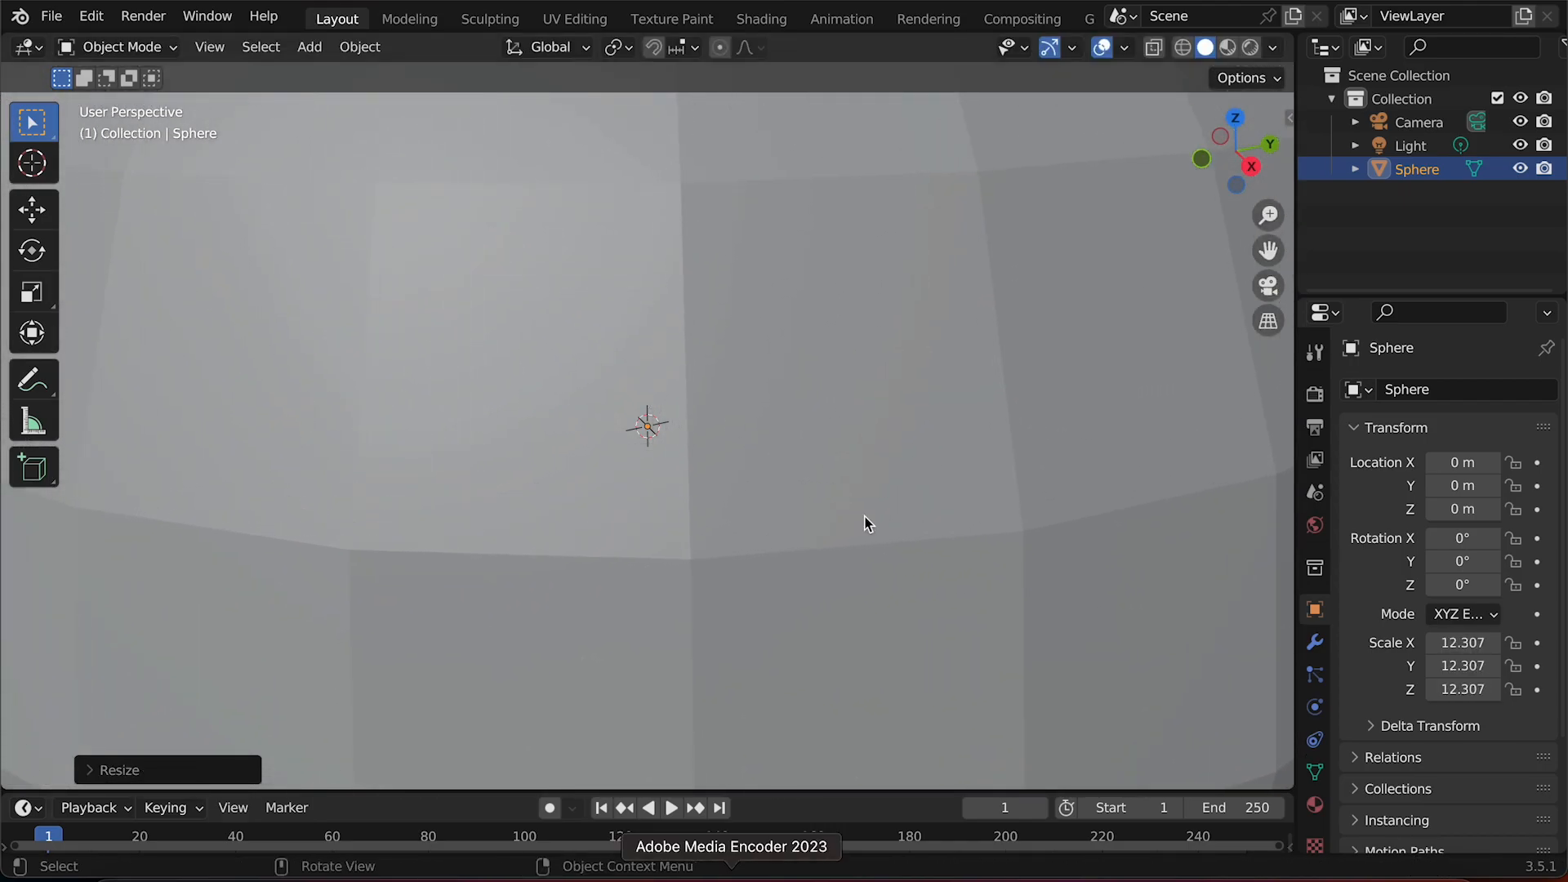
left_click_drag(1269, 217, 1269, 437)
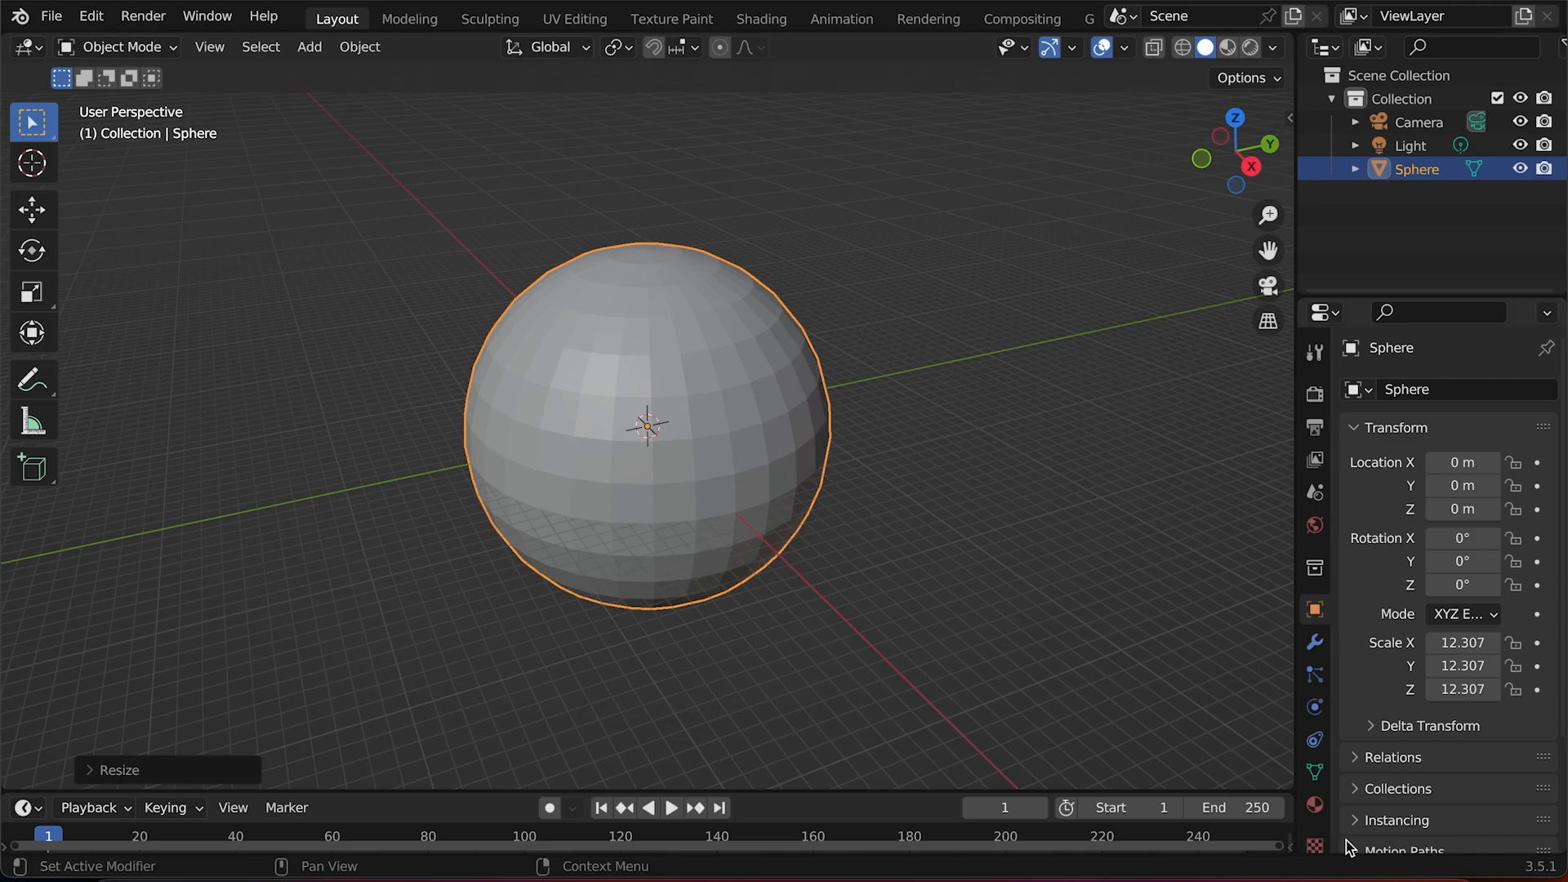
Create a new material for the sphere and open its node setup in the Shading workspace.
left_click(1317, 806)
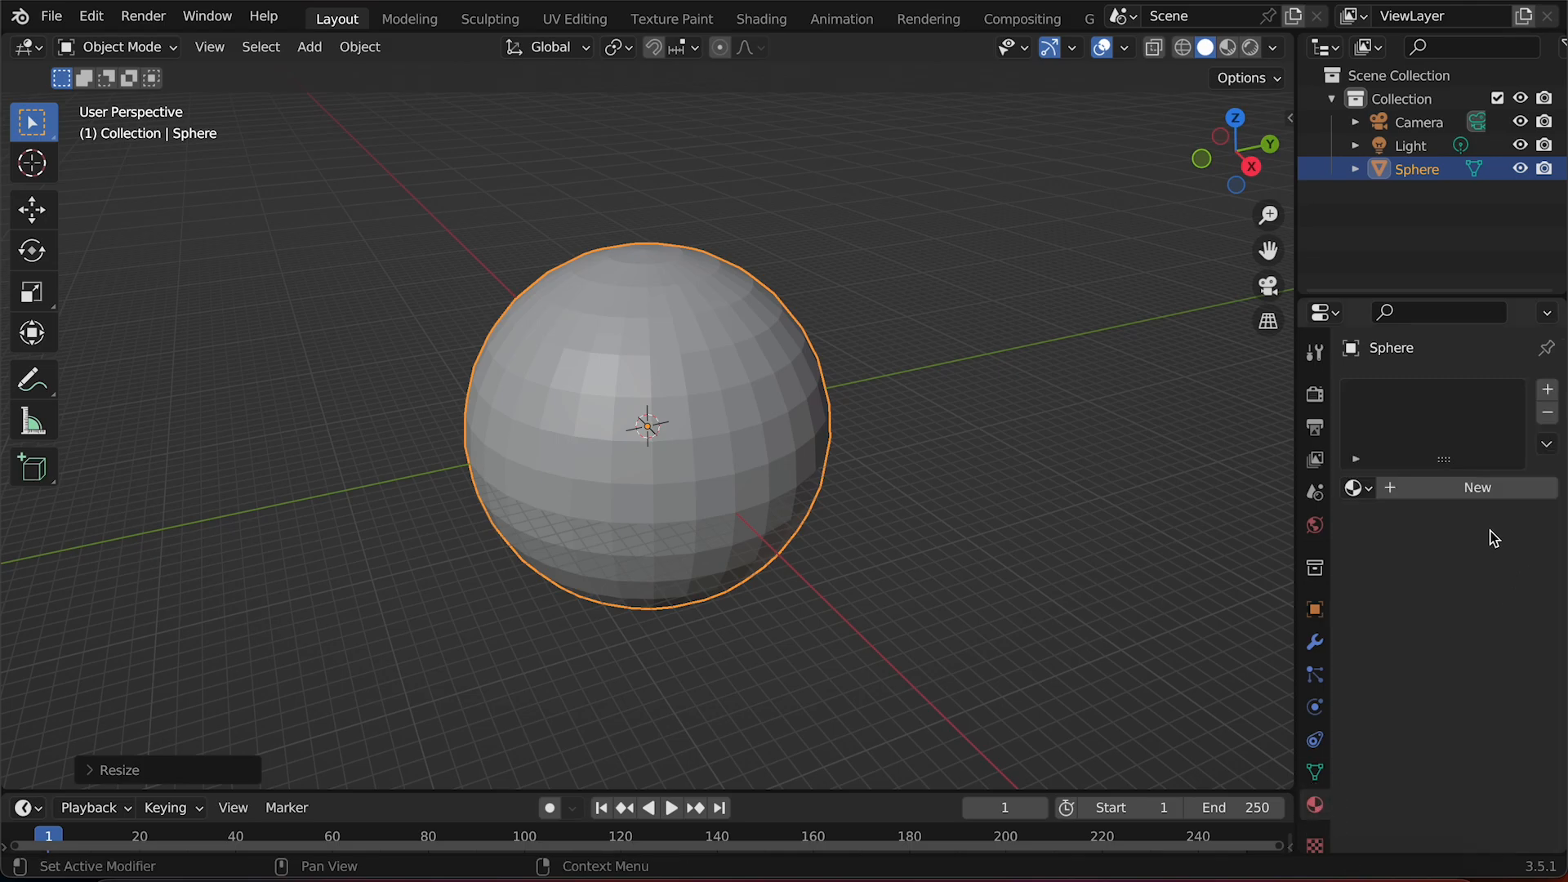
left_click(1423, 488)
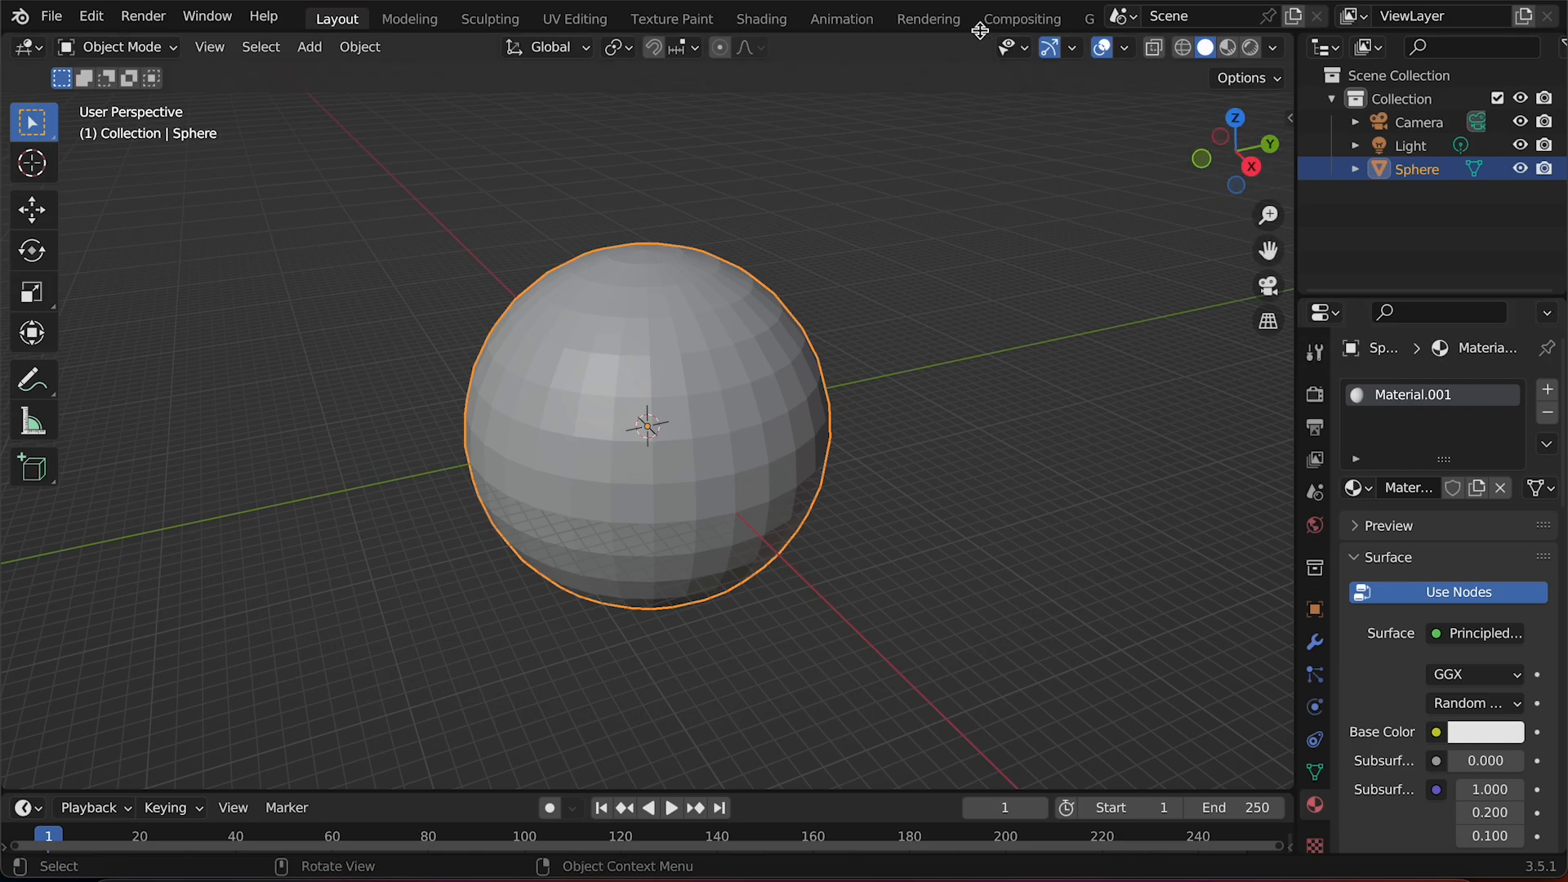
left_click(761, 19)
scroll(1122, 689, "up", 5)
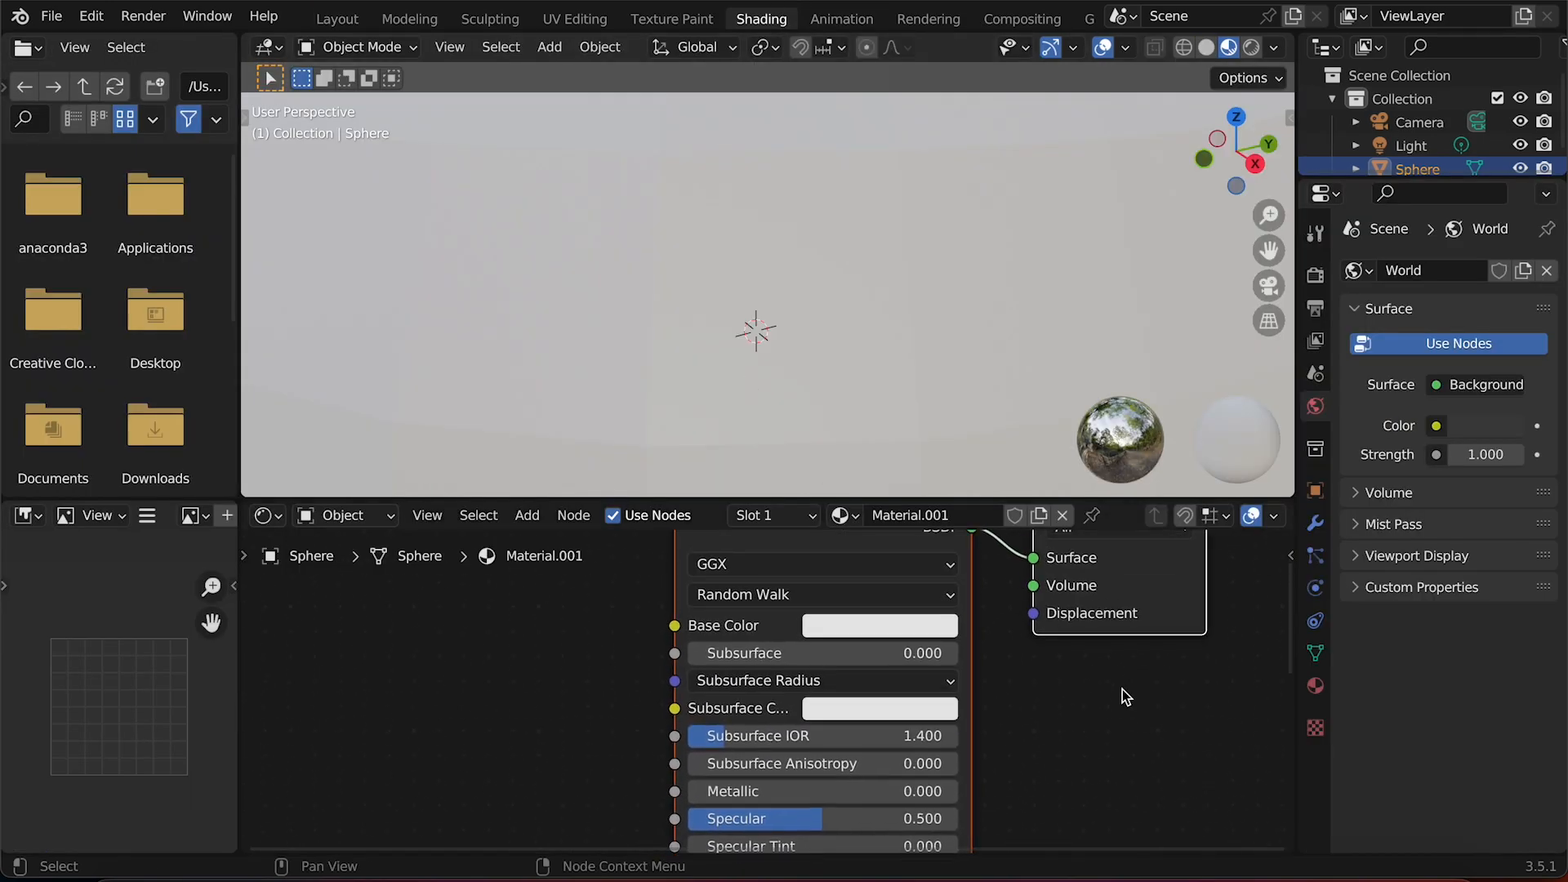
scroll(1122, 690, "up", 6)
scroll(1123, 690, "down", 4)
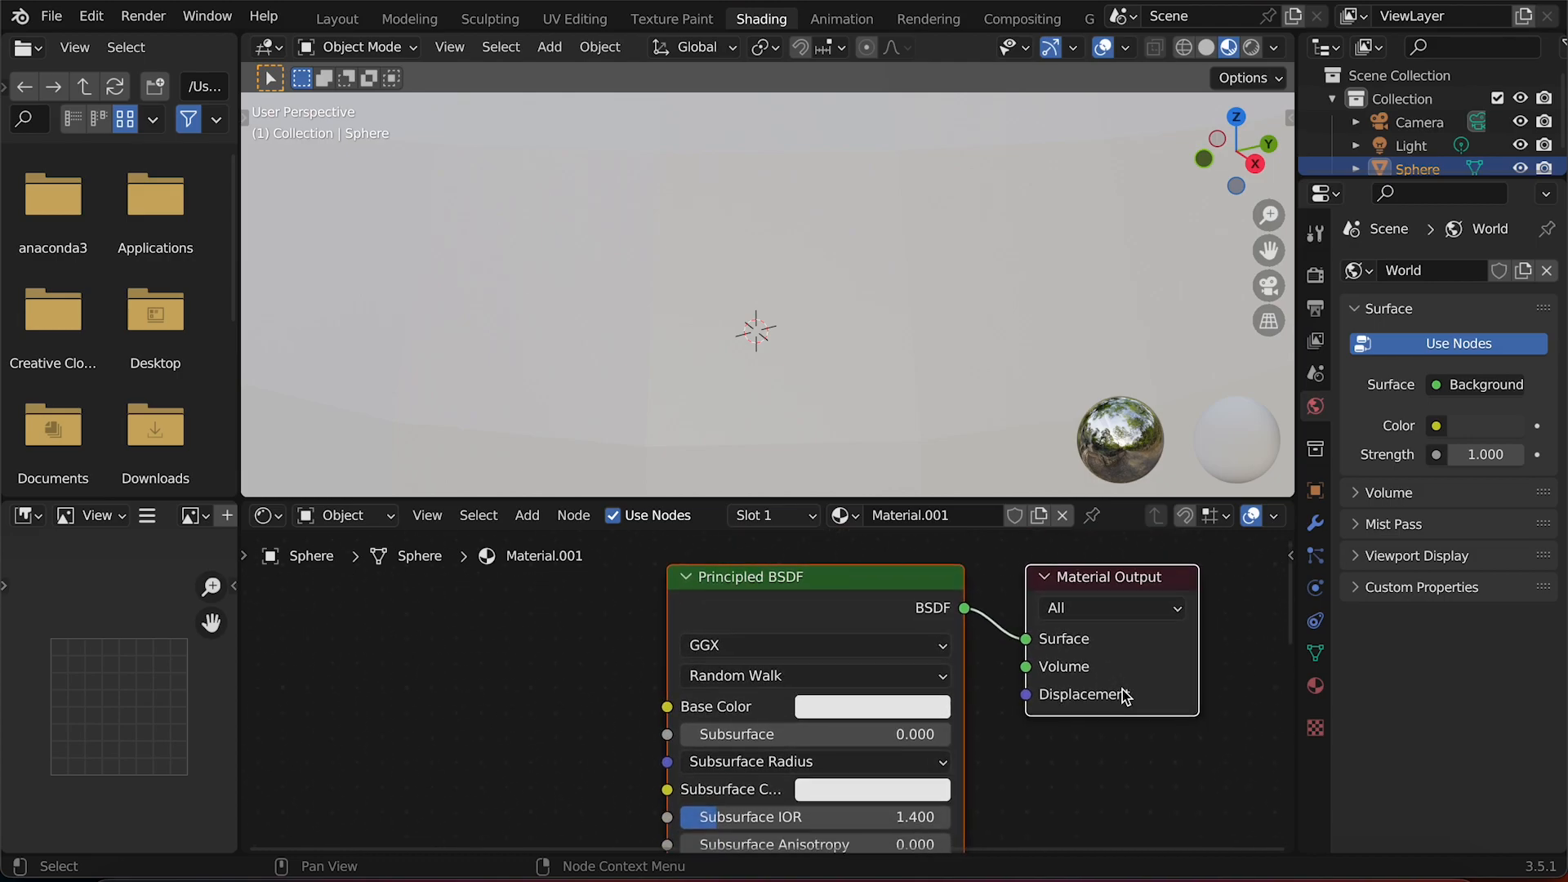
scroll(1122, 692, "left", 5)
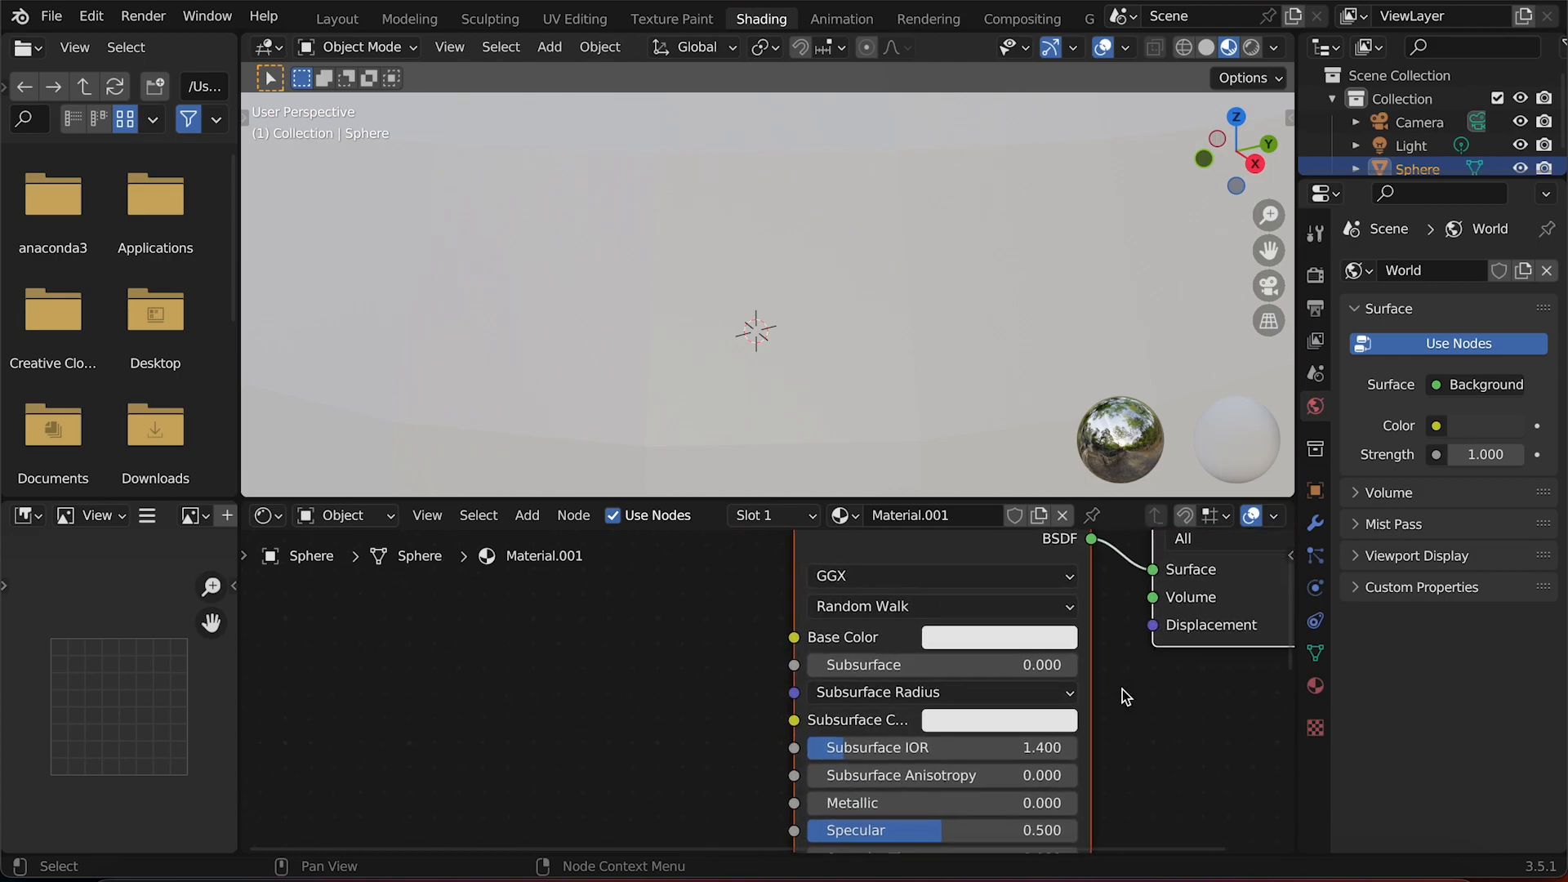
Add an Image Texture node to the sphere's material and place it left of the Principled BSDF.
scroll(1122, 689, "down", 8)
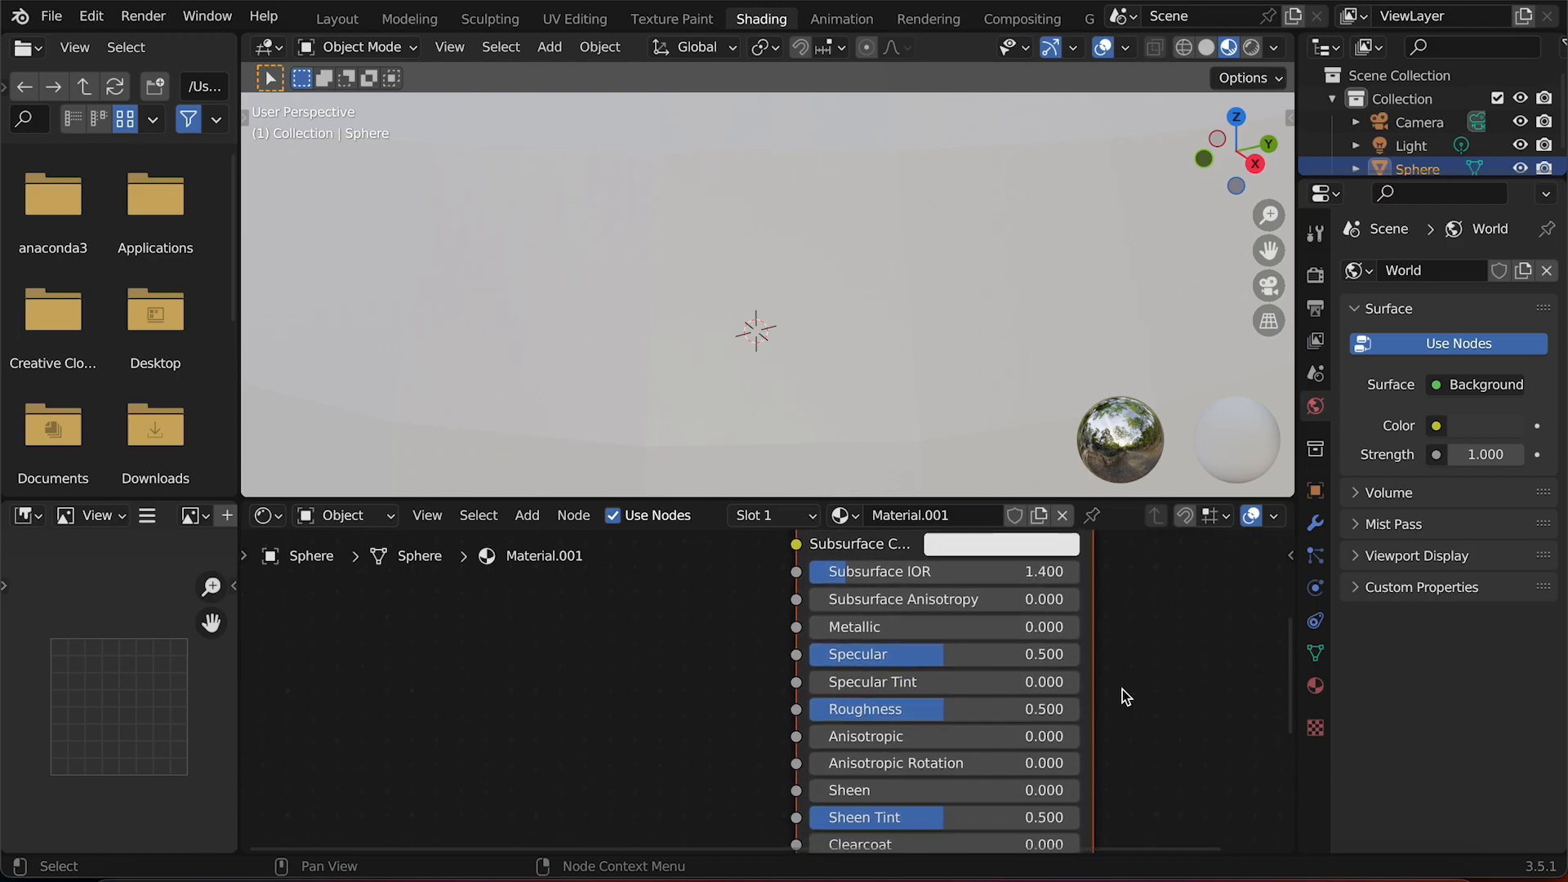
scroll(1123, 689, "down", 3)
scroll(1122, 690, "up", 13)
scroll(1122, 689, "left", 3)
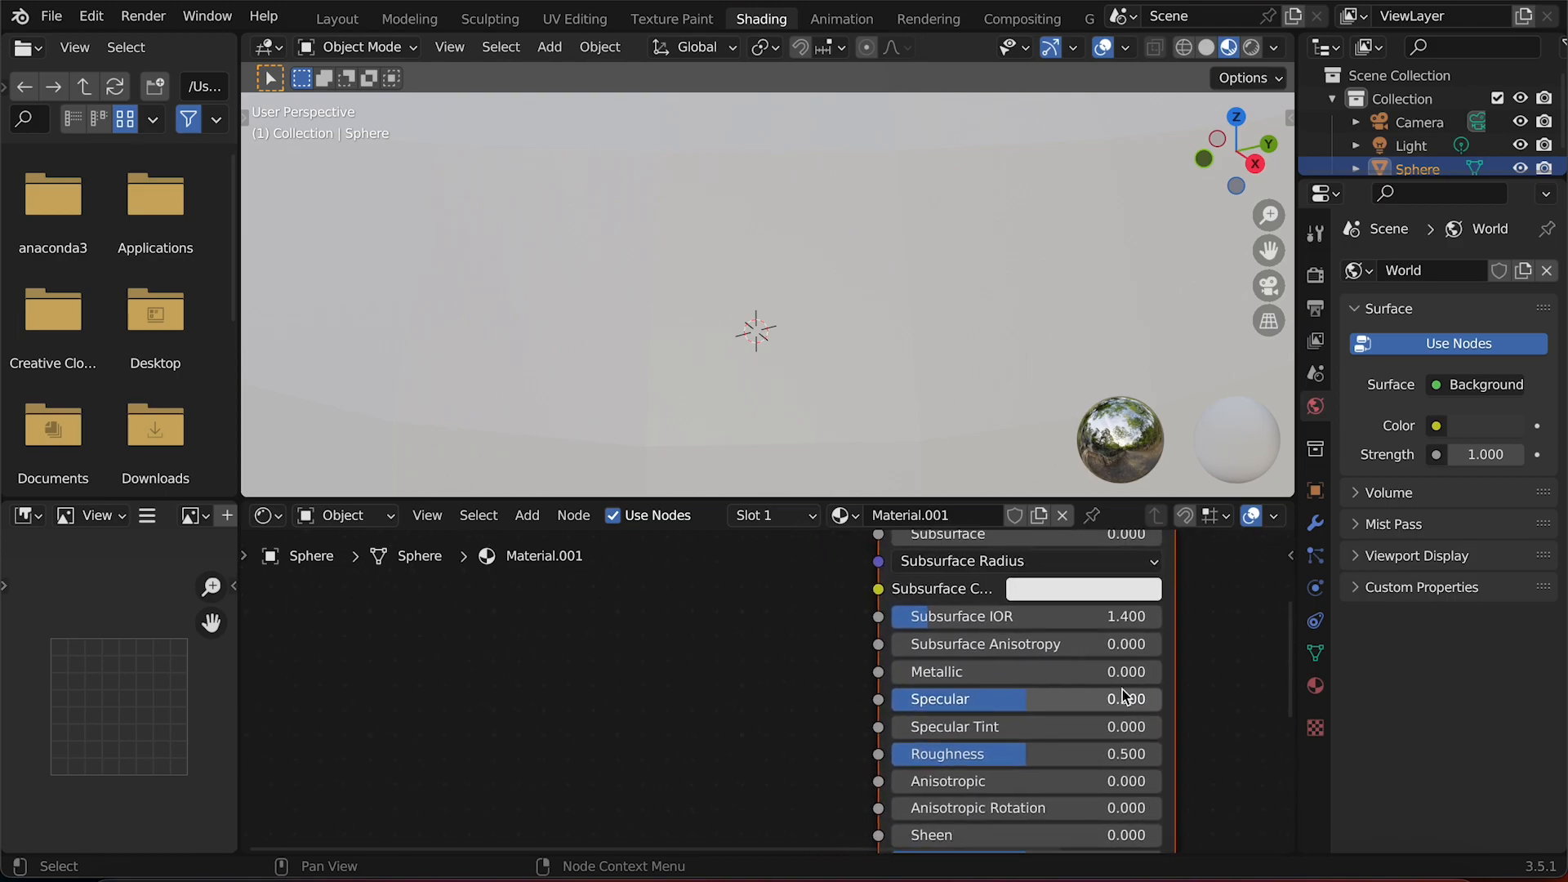
scroll(1123, 689, "up", 2)
scroll(1122, 689, "left", 1)
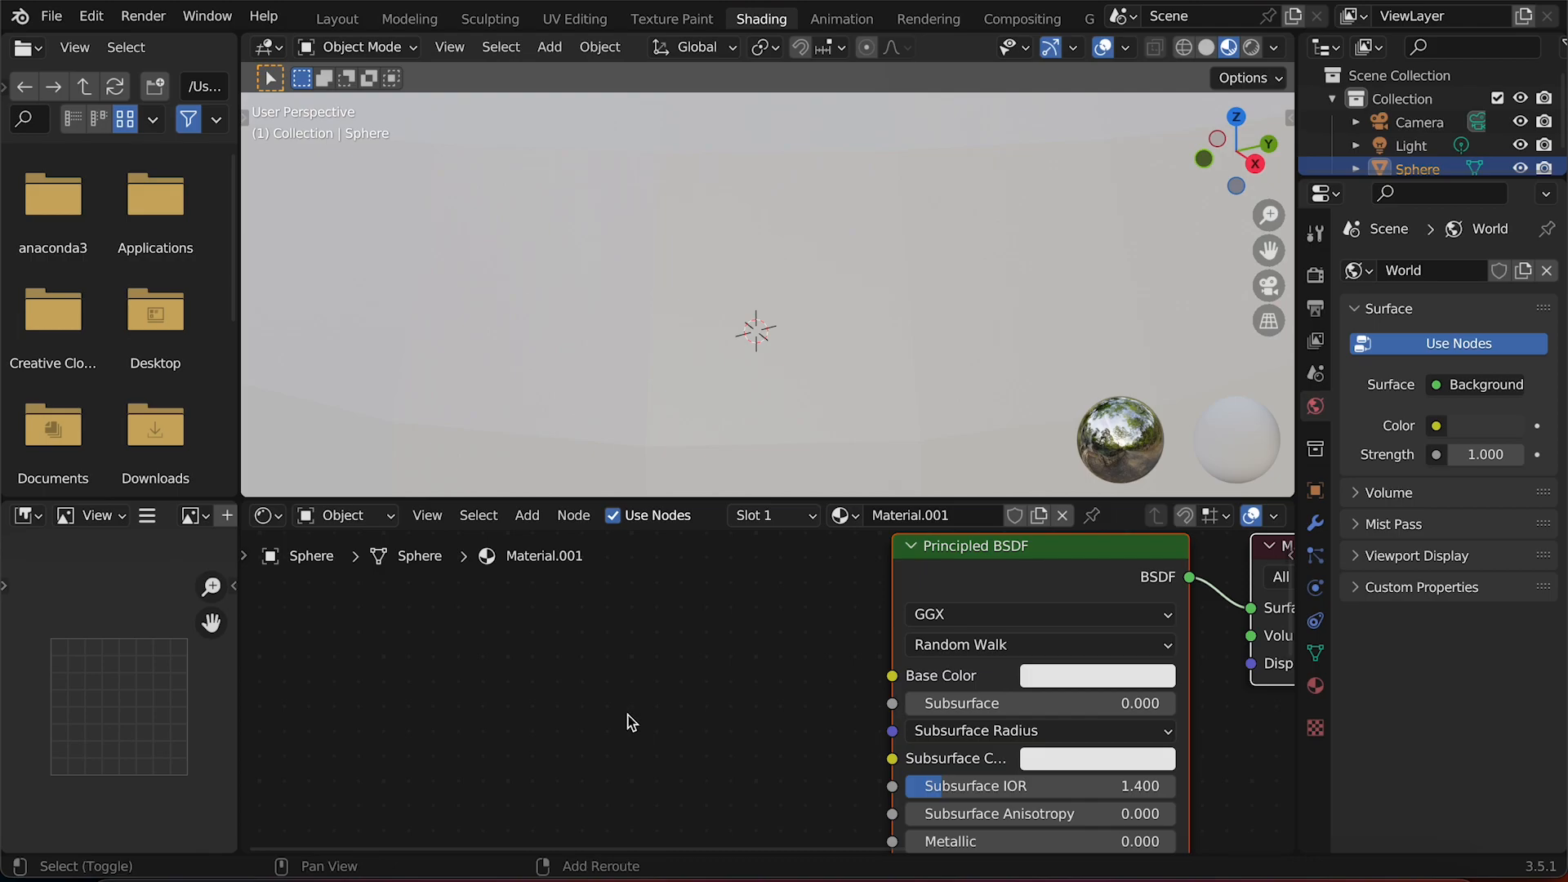
key("shift+a")
mouse_move(622, 713)
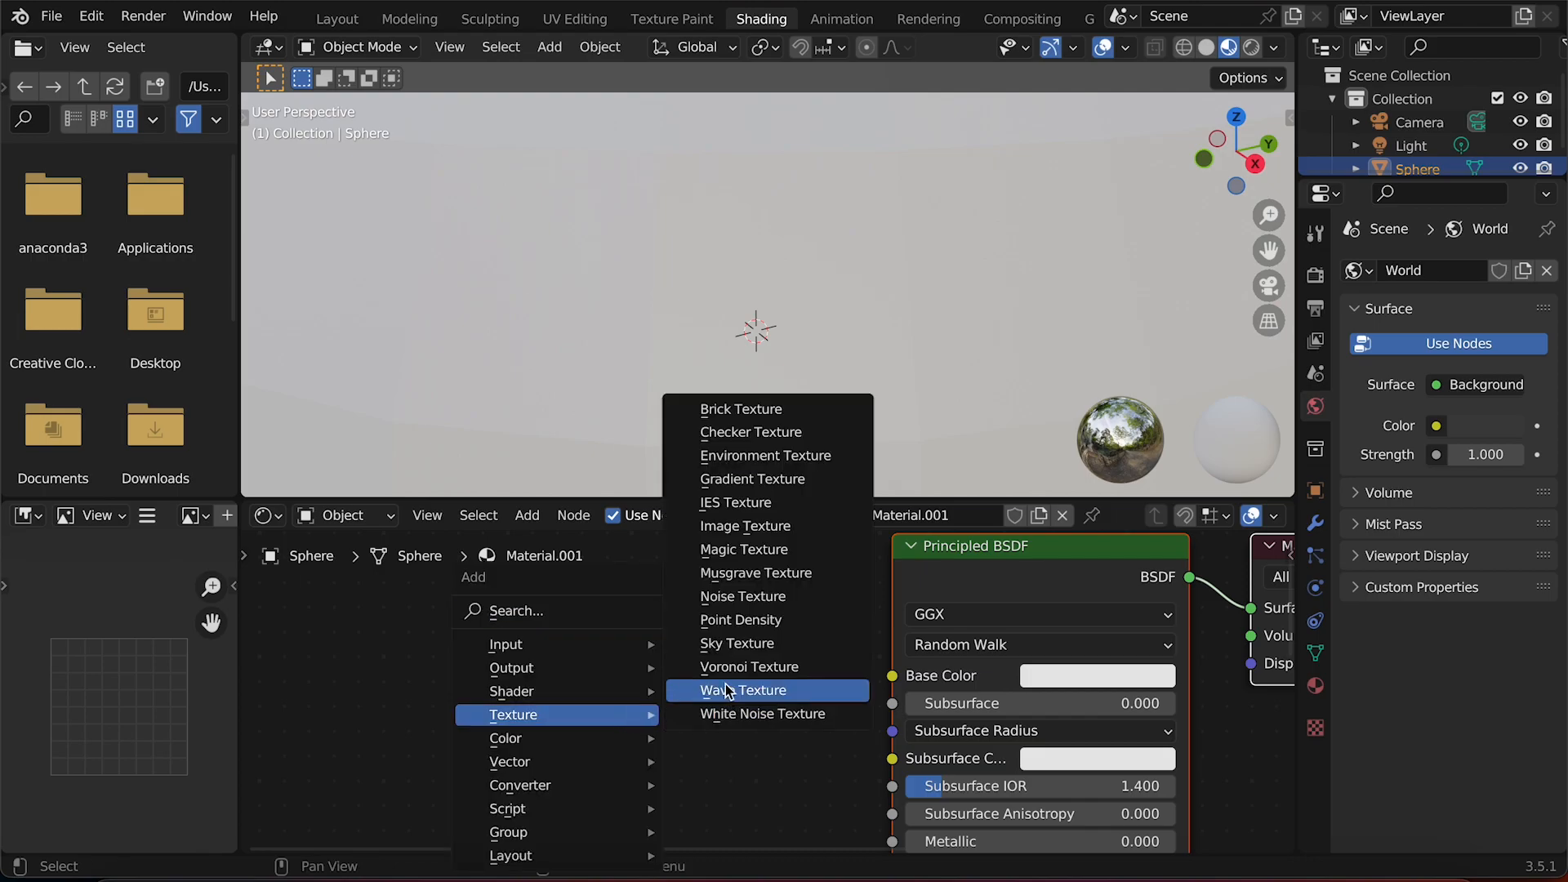
left_click(739, 526)
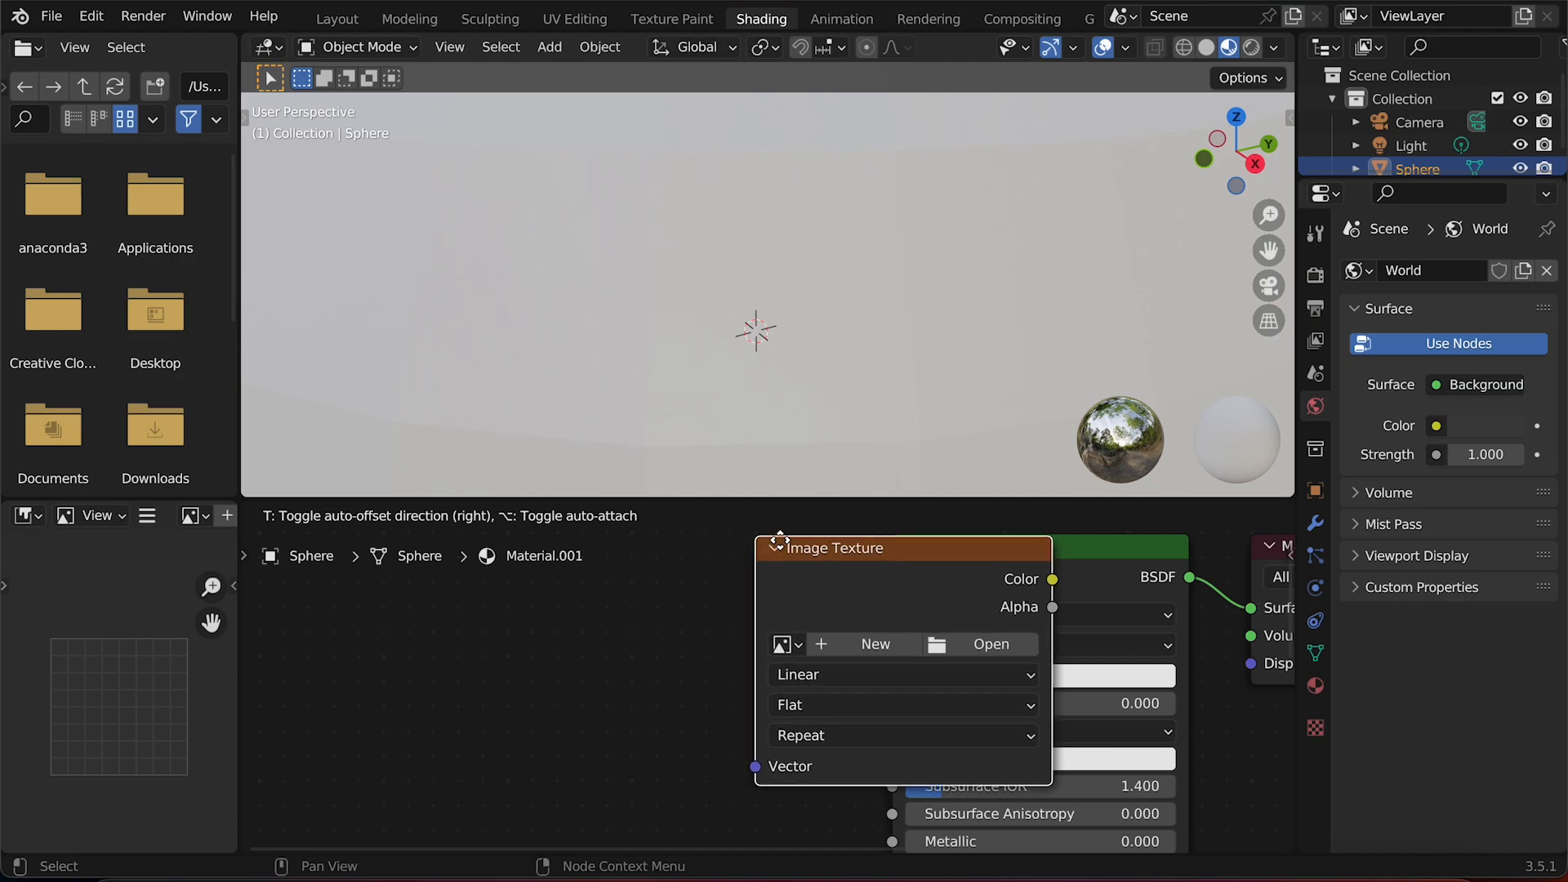
left_click(459, 599)
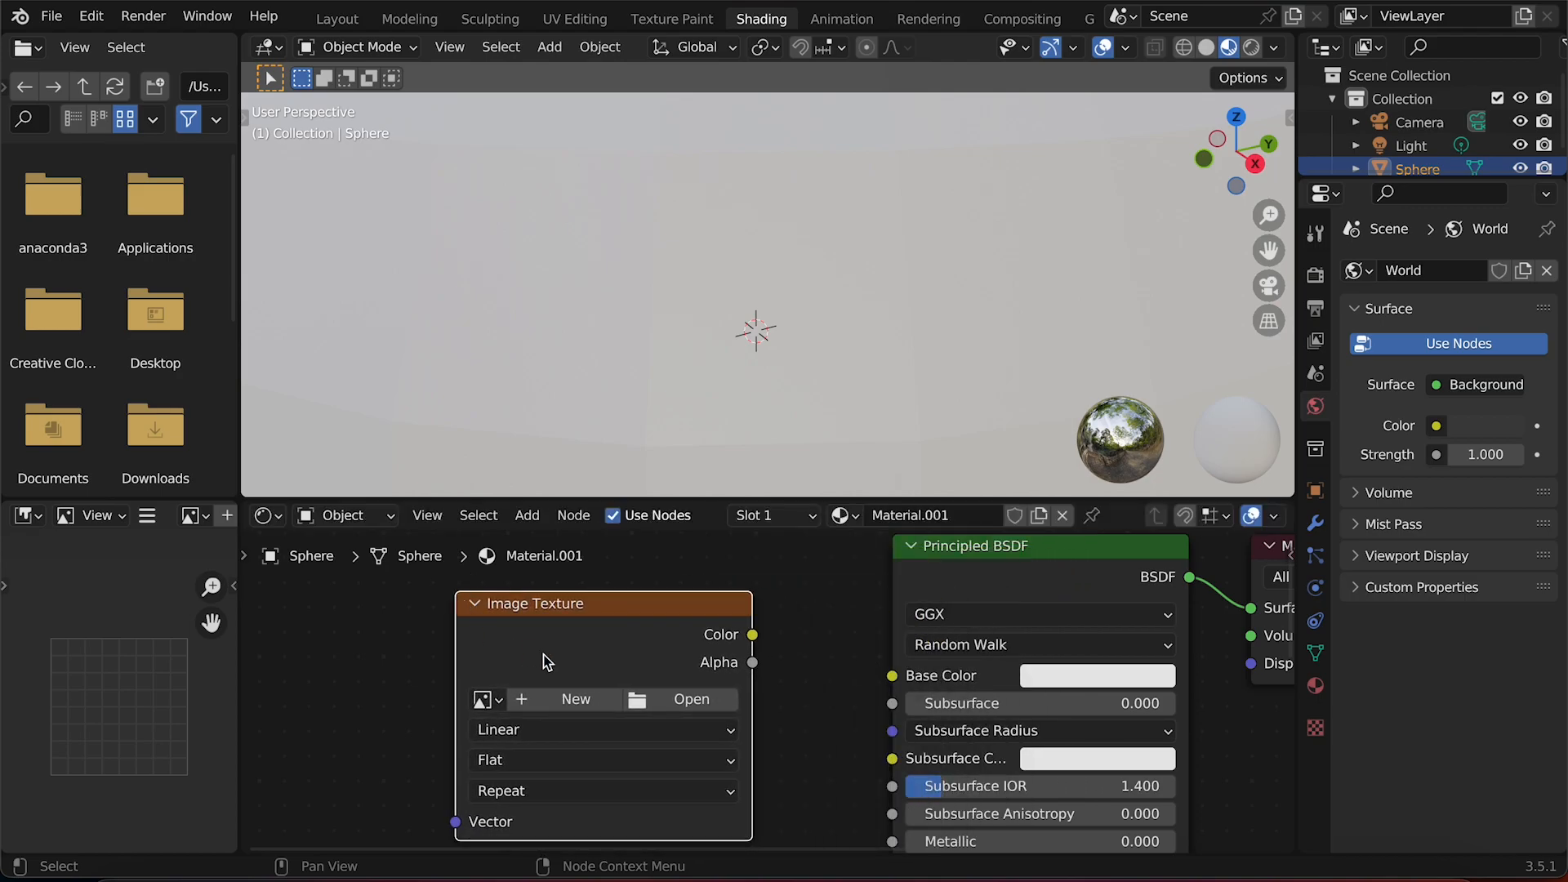
Load 0000016k.png from the ai animation demo folder into the texture node and connect its color to Base Color.
left_click(675, 701)
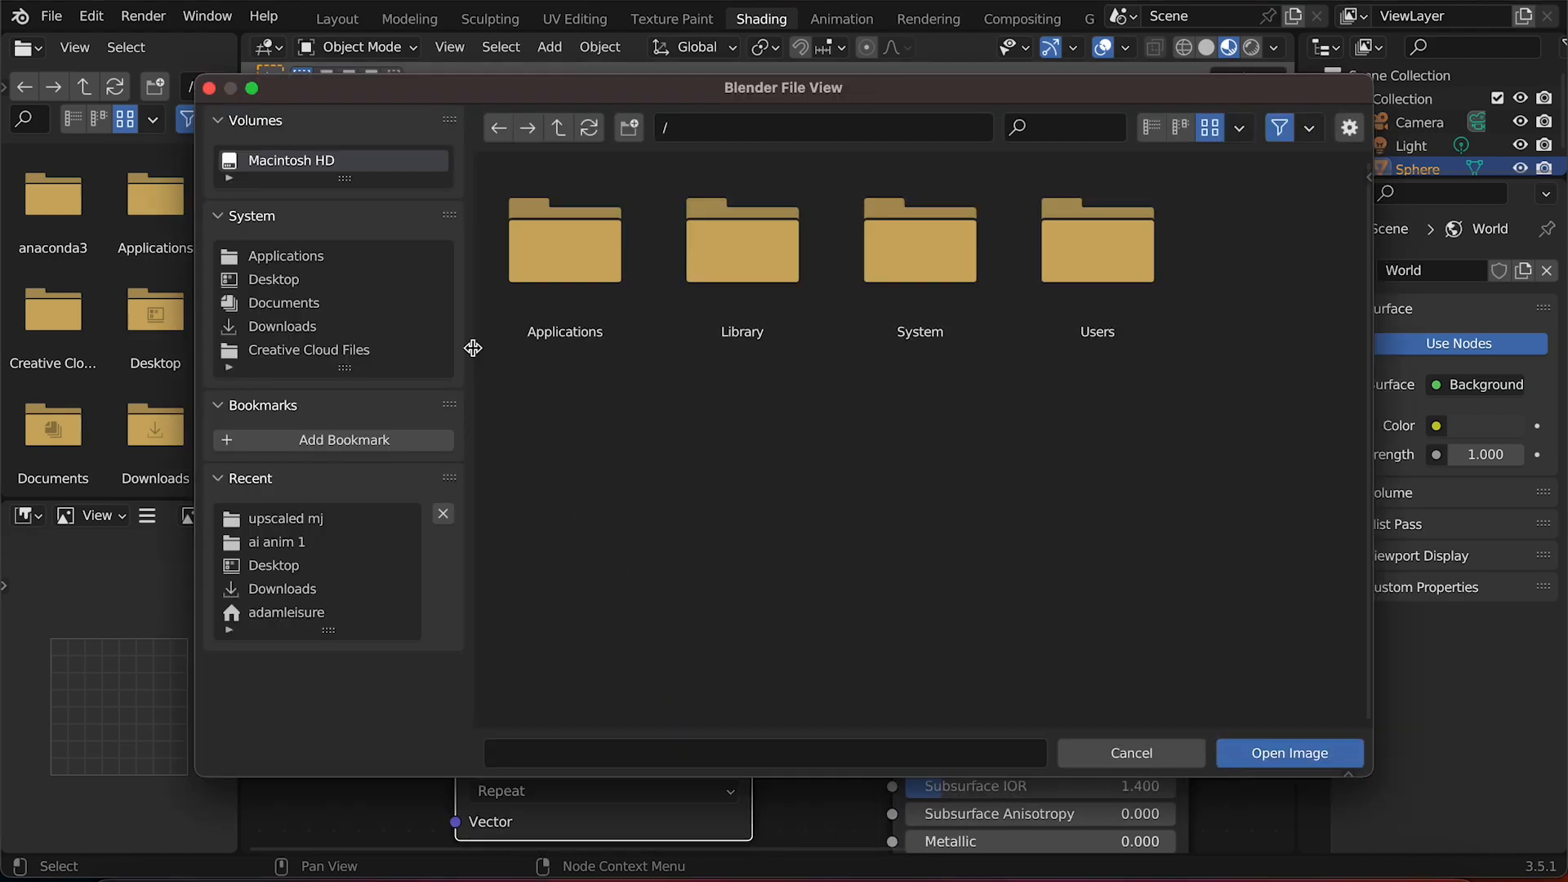
left_click(353, 279)
double_click(546, 252)
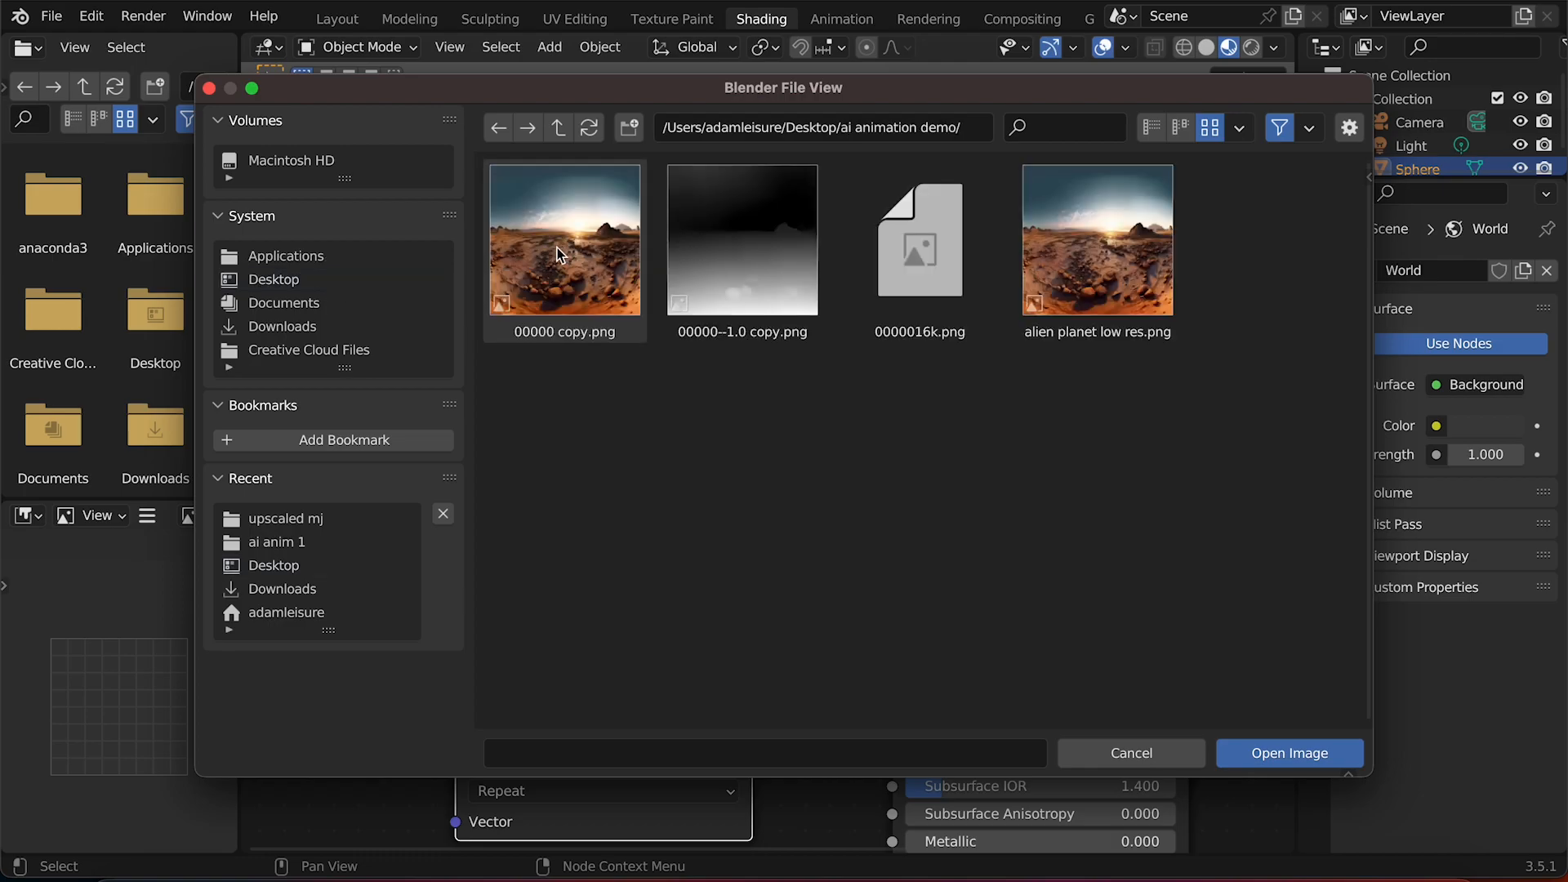
left_click(905, 253)
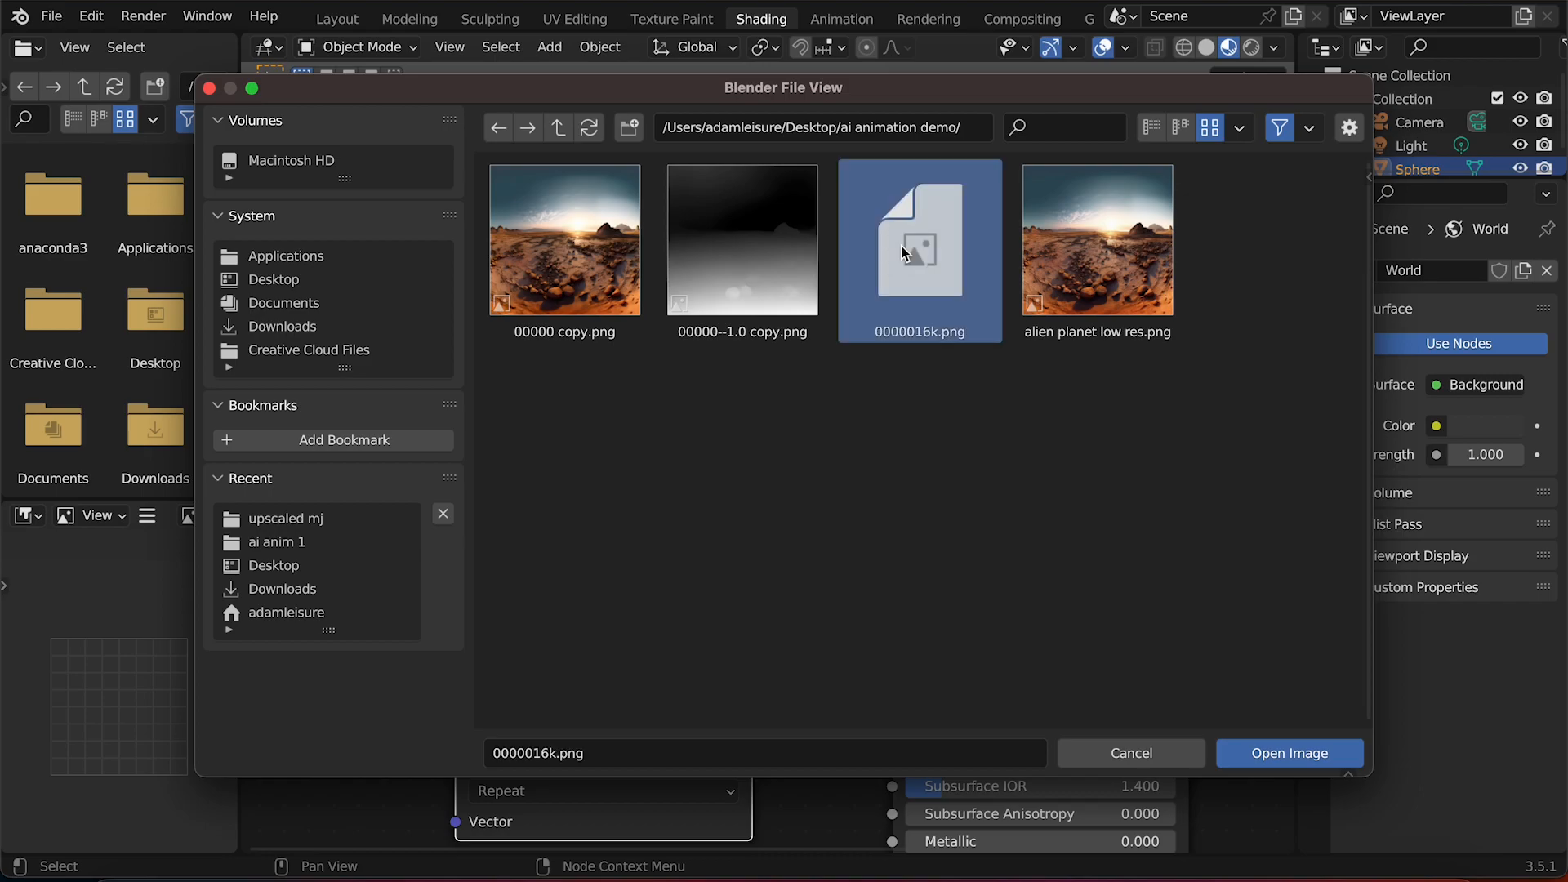
double_click(905, 254)
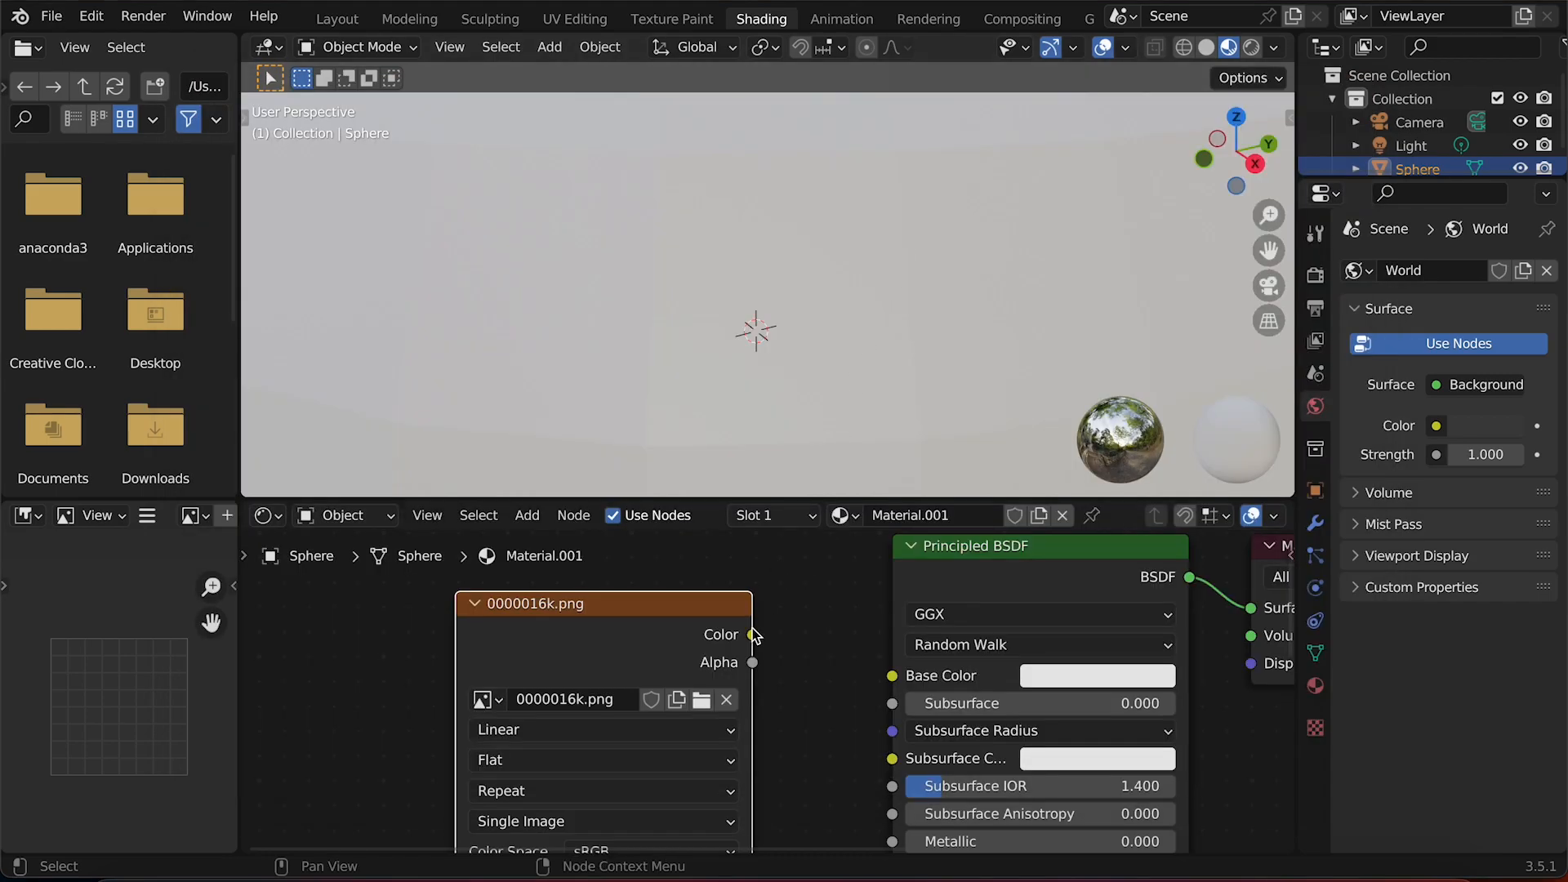
left_click_drag(753, 633, 898, 682)
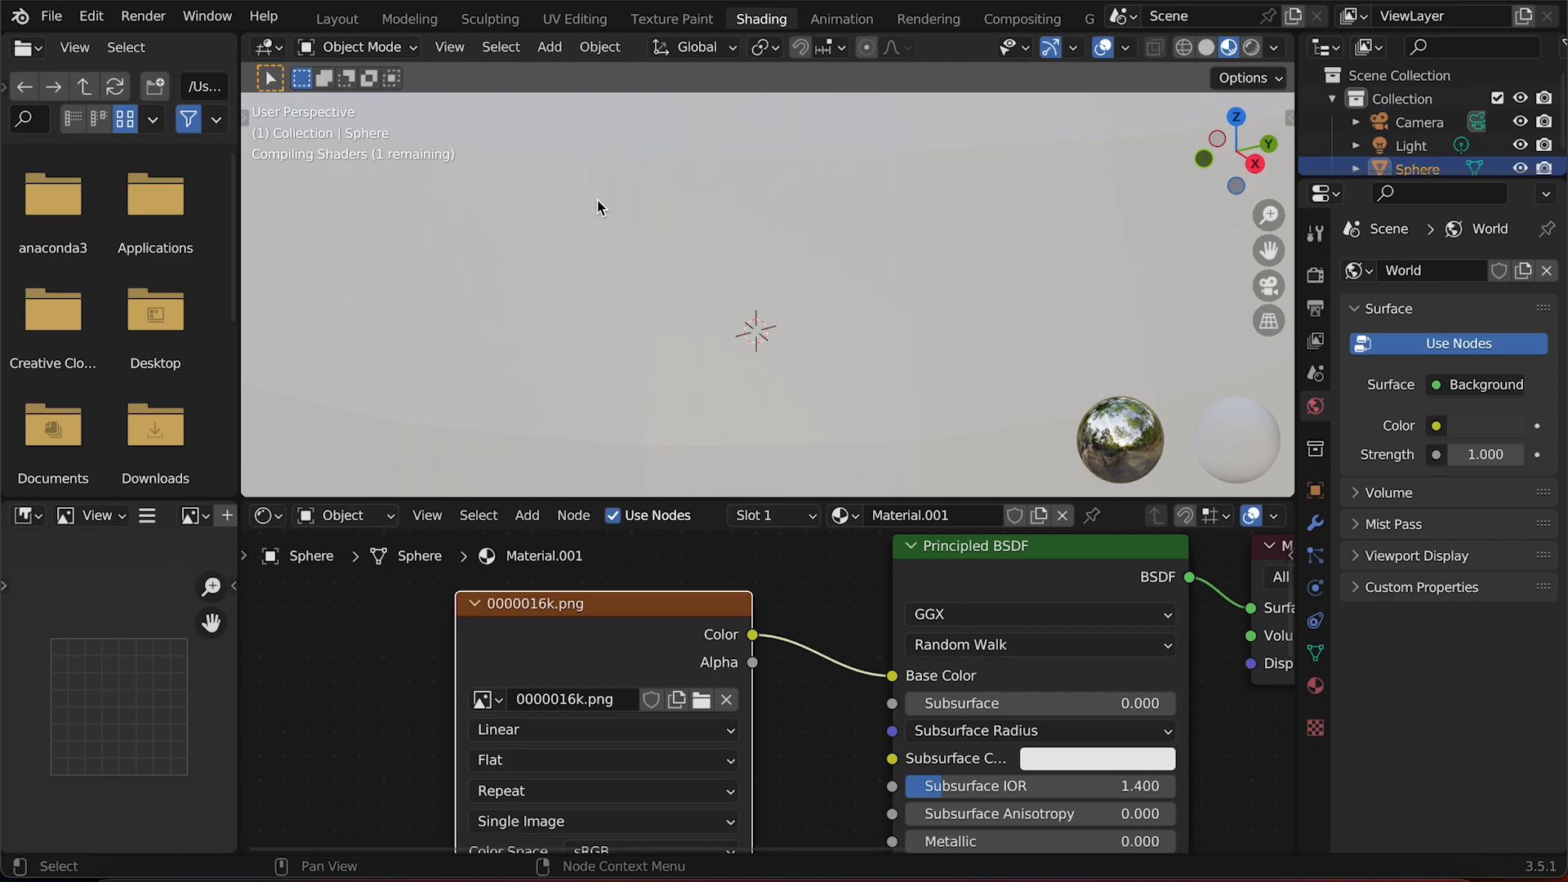
Switch the viewport to rendered shading with the scene world lighting turned off.
left_click(1252, 47)
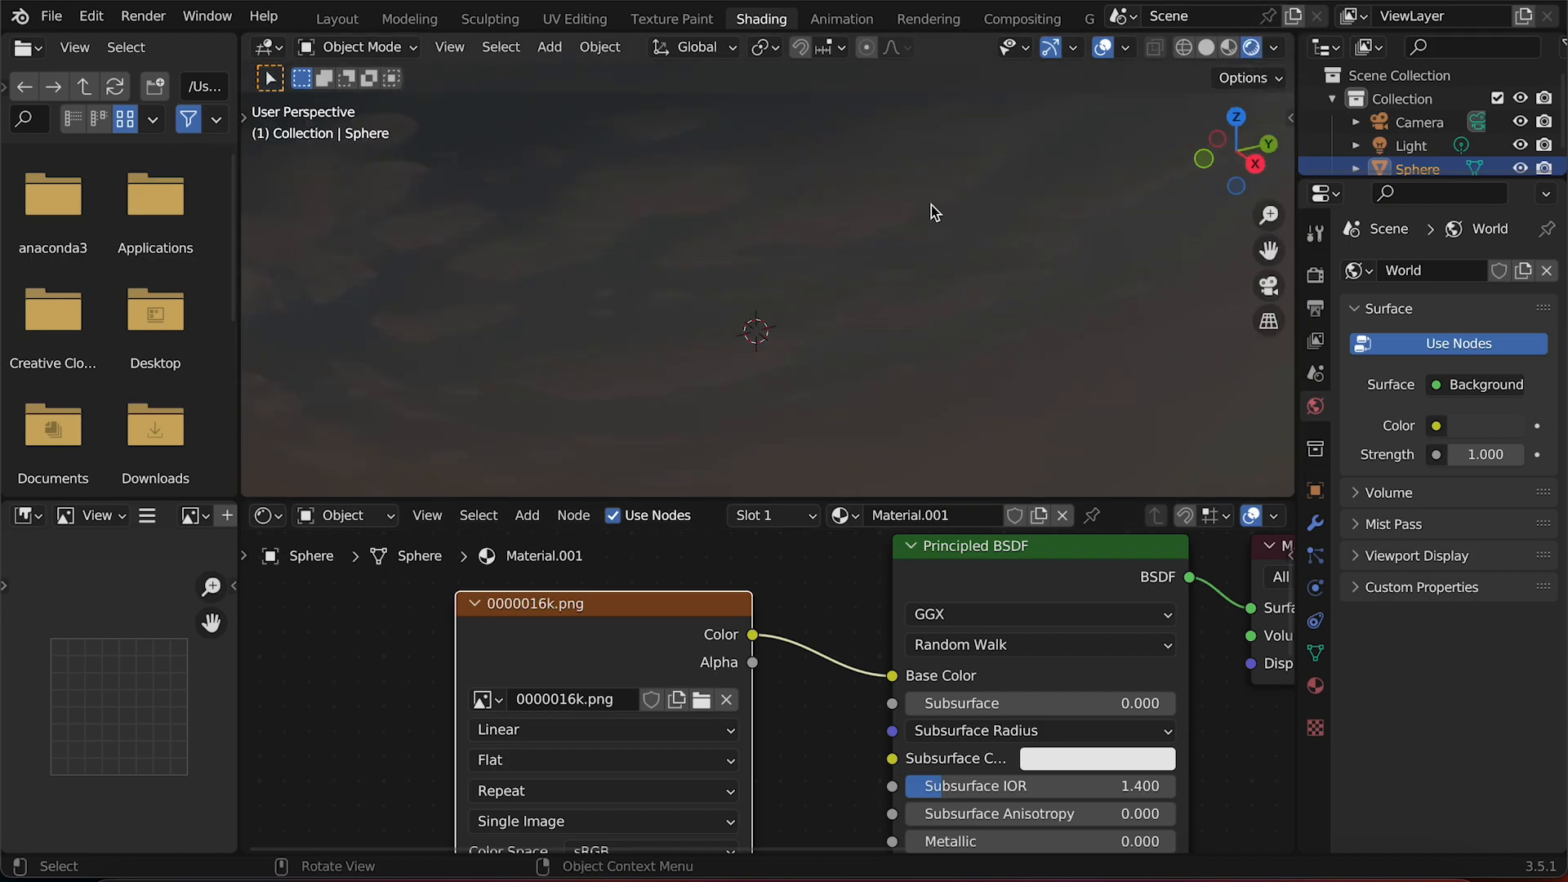
left_click(1274, 47)
left_click(1139, 187)
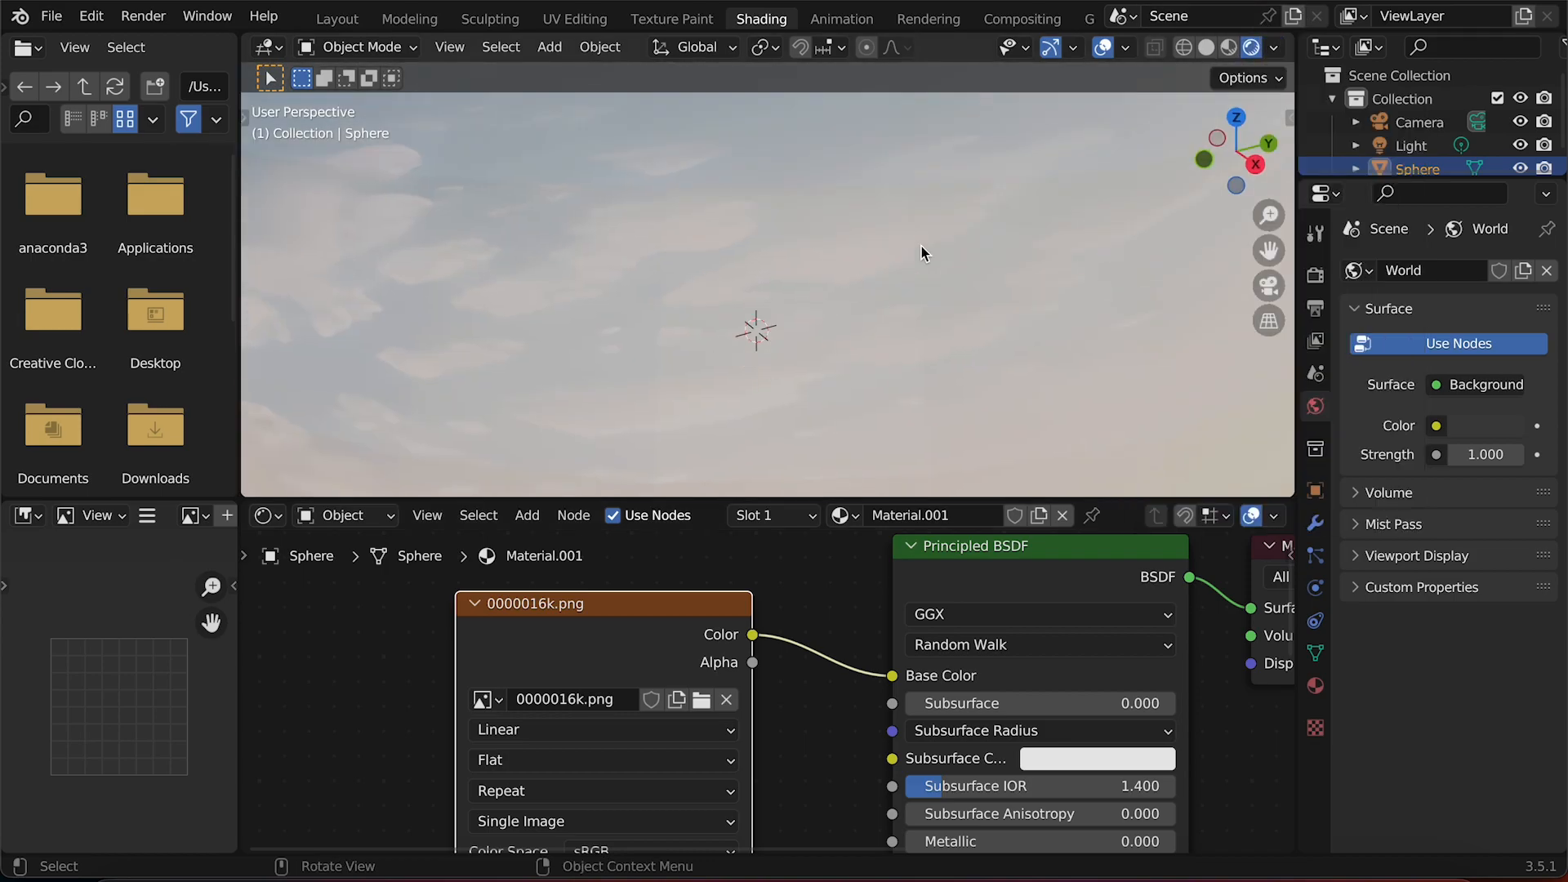
scroll(922, 247, "down", 10)
scroll(921, 247, "down", 10)
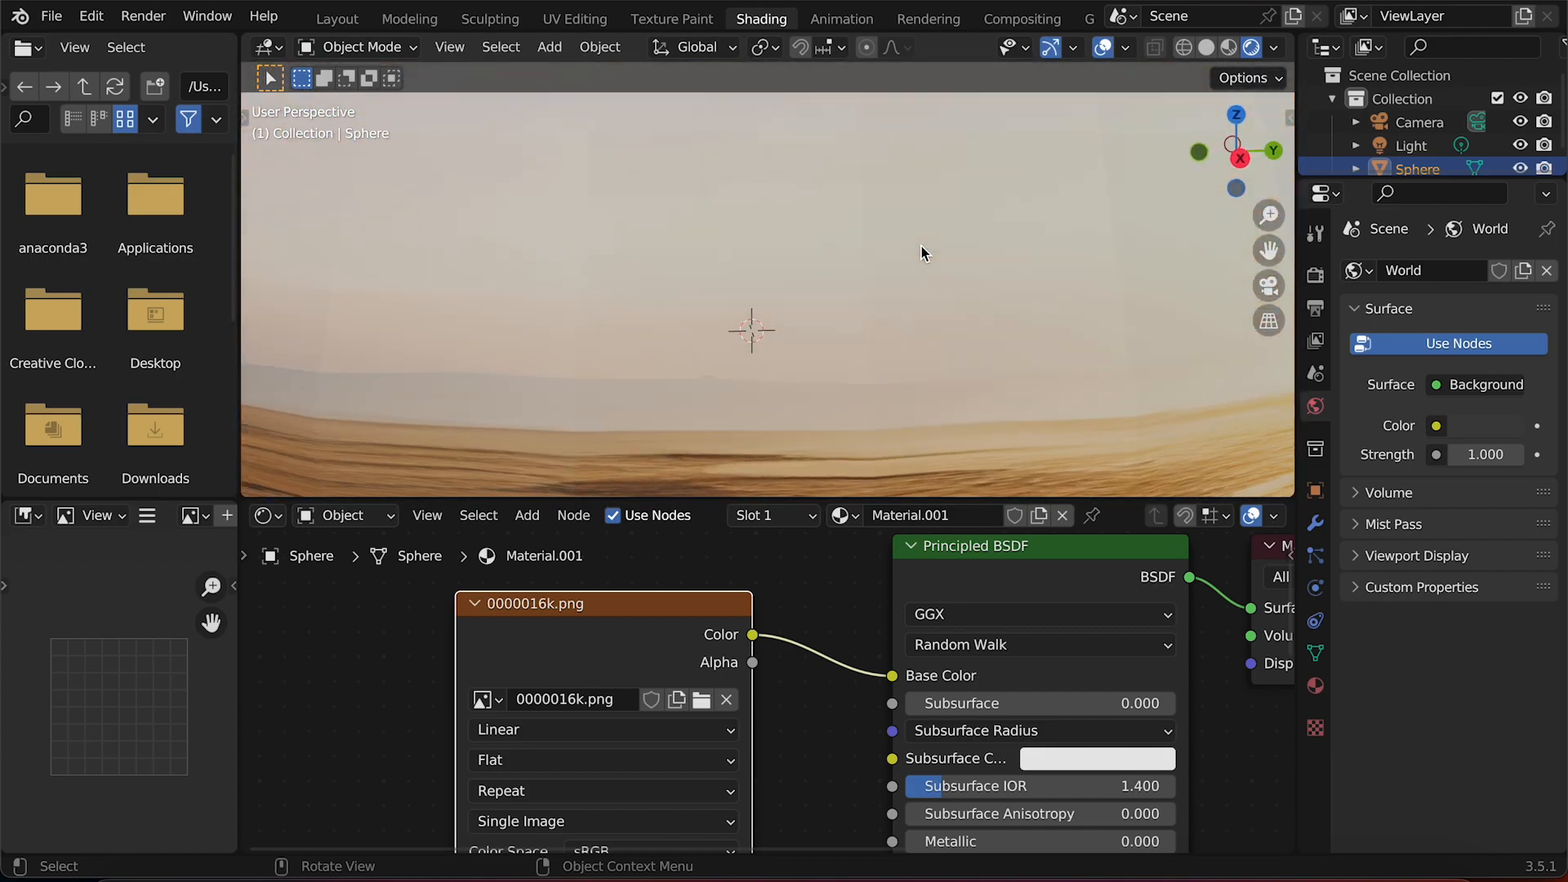
In the Layout workspace, set the viewport to rendered shading with scene world lighting turned off.
left_click(337, 18)
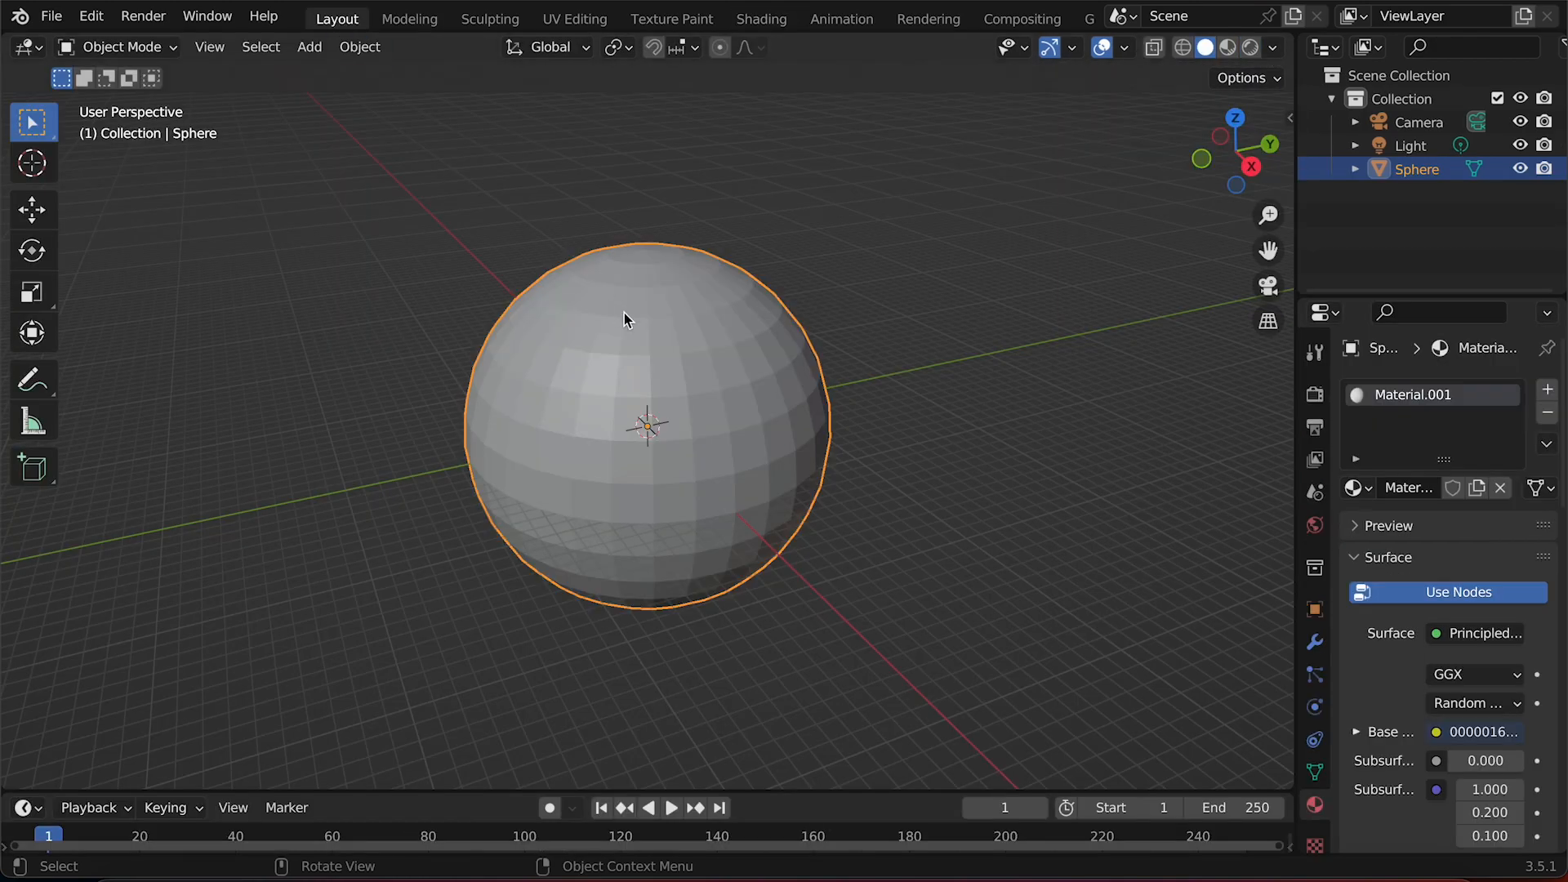
left_click(1271, 287)
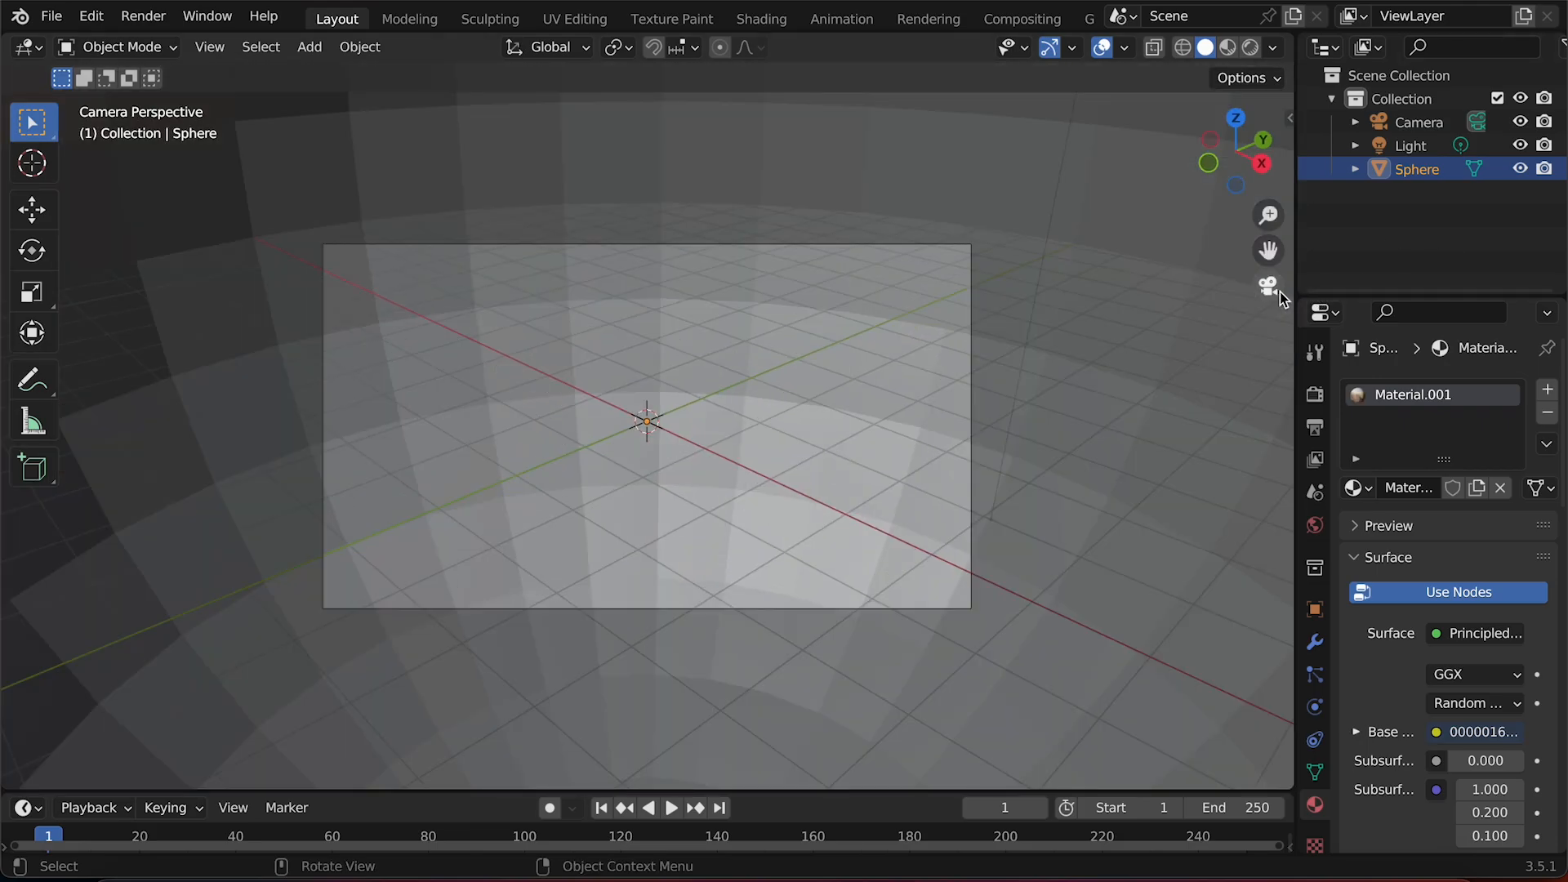
left_click(1251, 46)
middle_click_drag(896, 278, 896, 277)
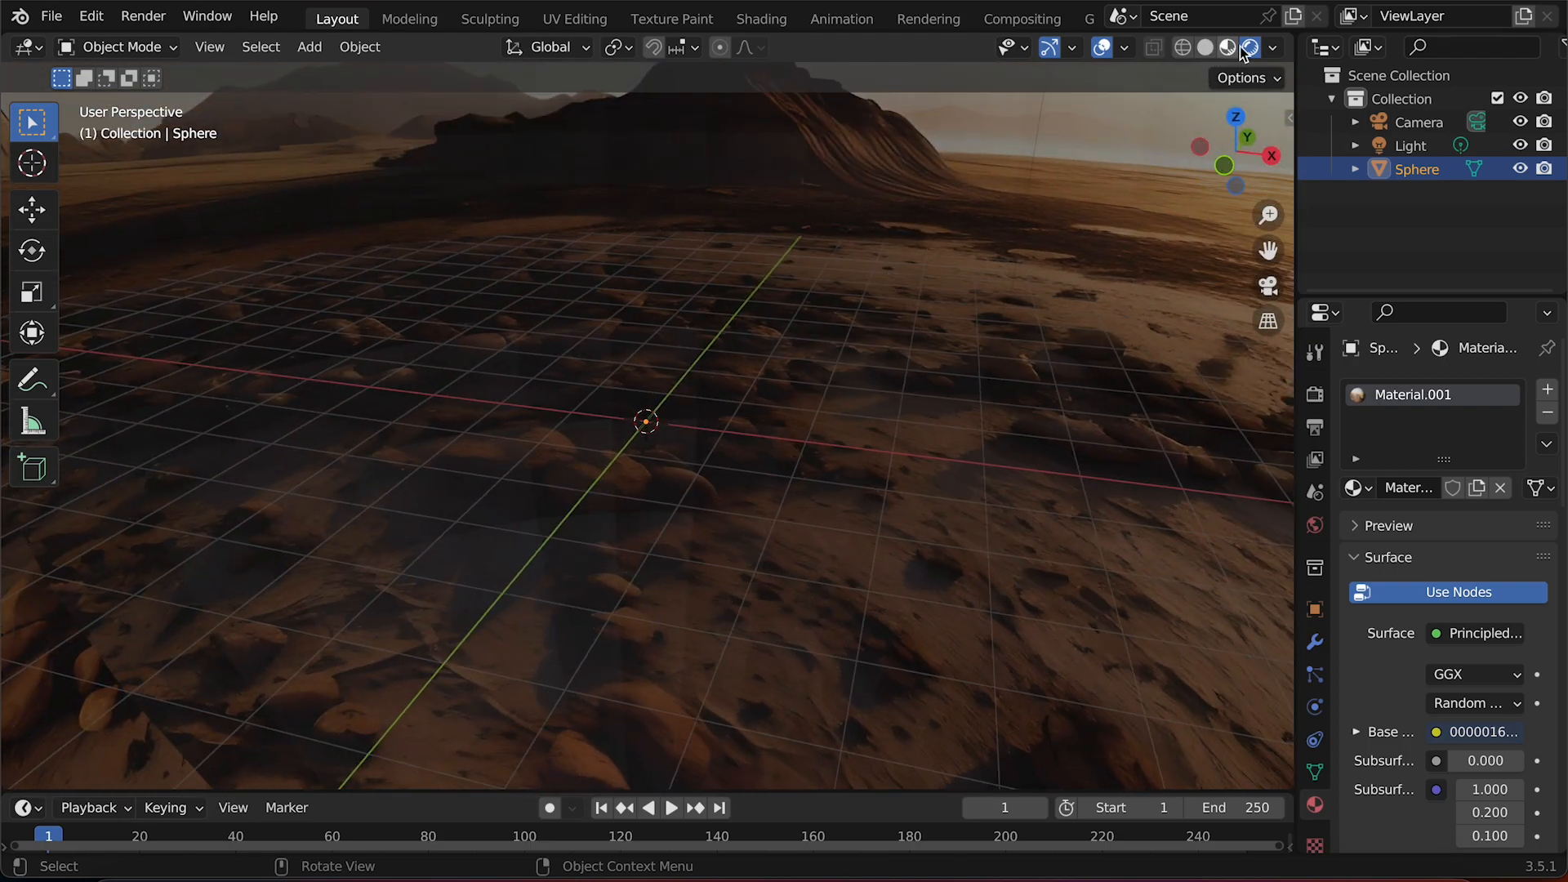
left_click(1272, 46)
left_click(1139, 187)
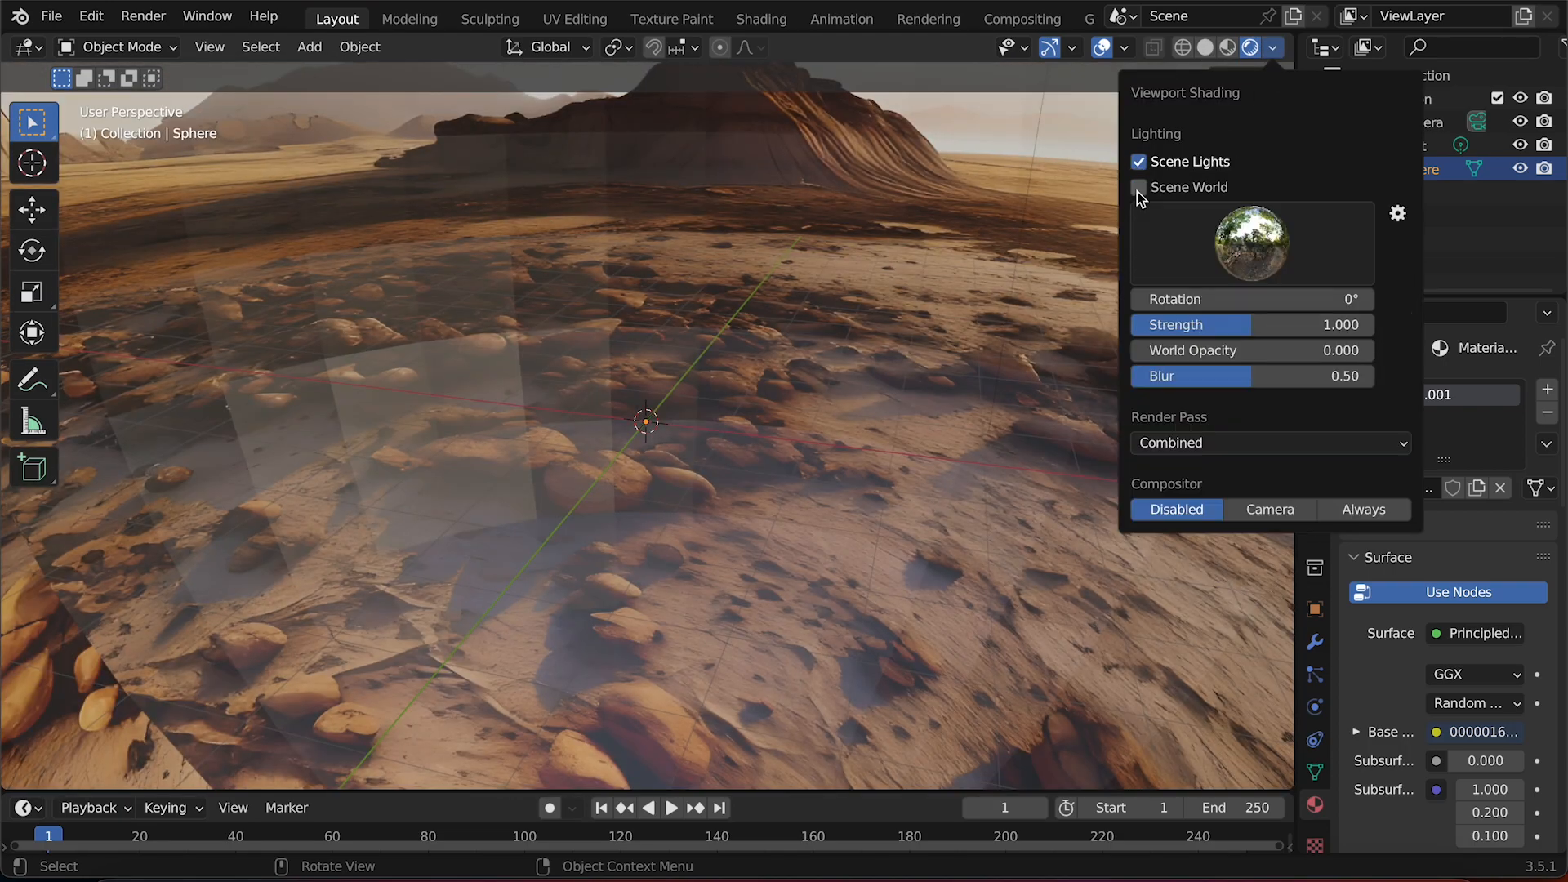
Orbit the view around inside the sphere to inspect the projected landscape texture.
scroll(851, 345, "up", 3)
scroll(851, 345, "down", 8)
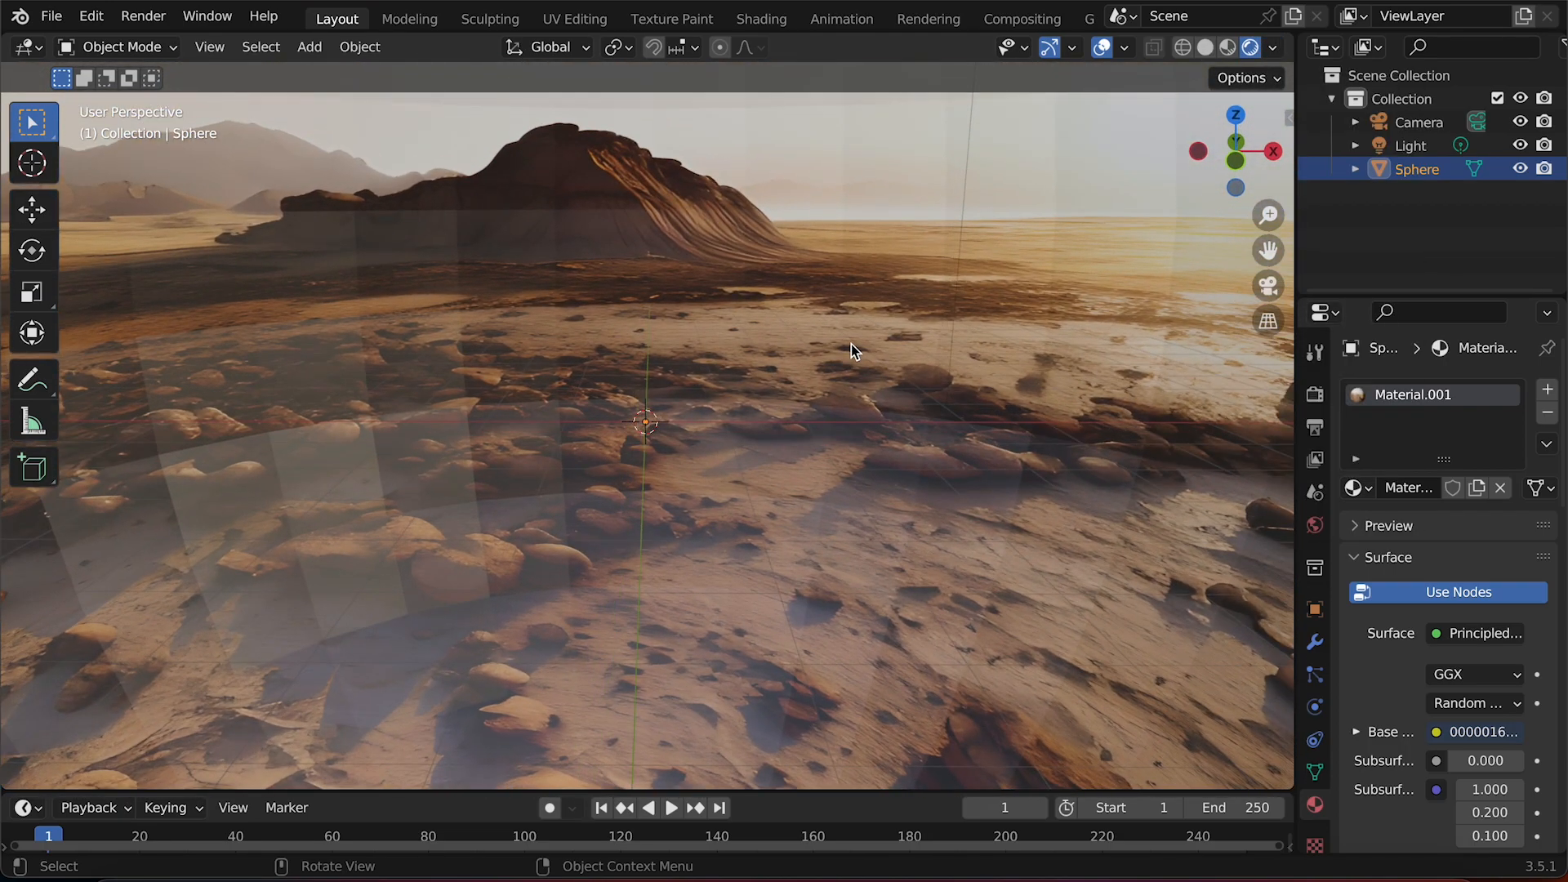
scroll(851, 344, "left", 8)
scroll(851, 344, "up", 6)
scroll(851, 345, "left", 10)
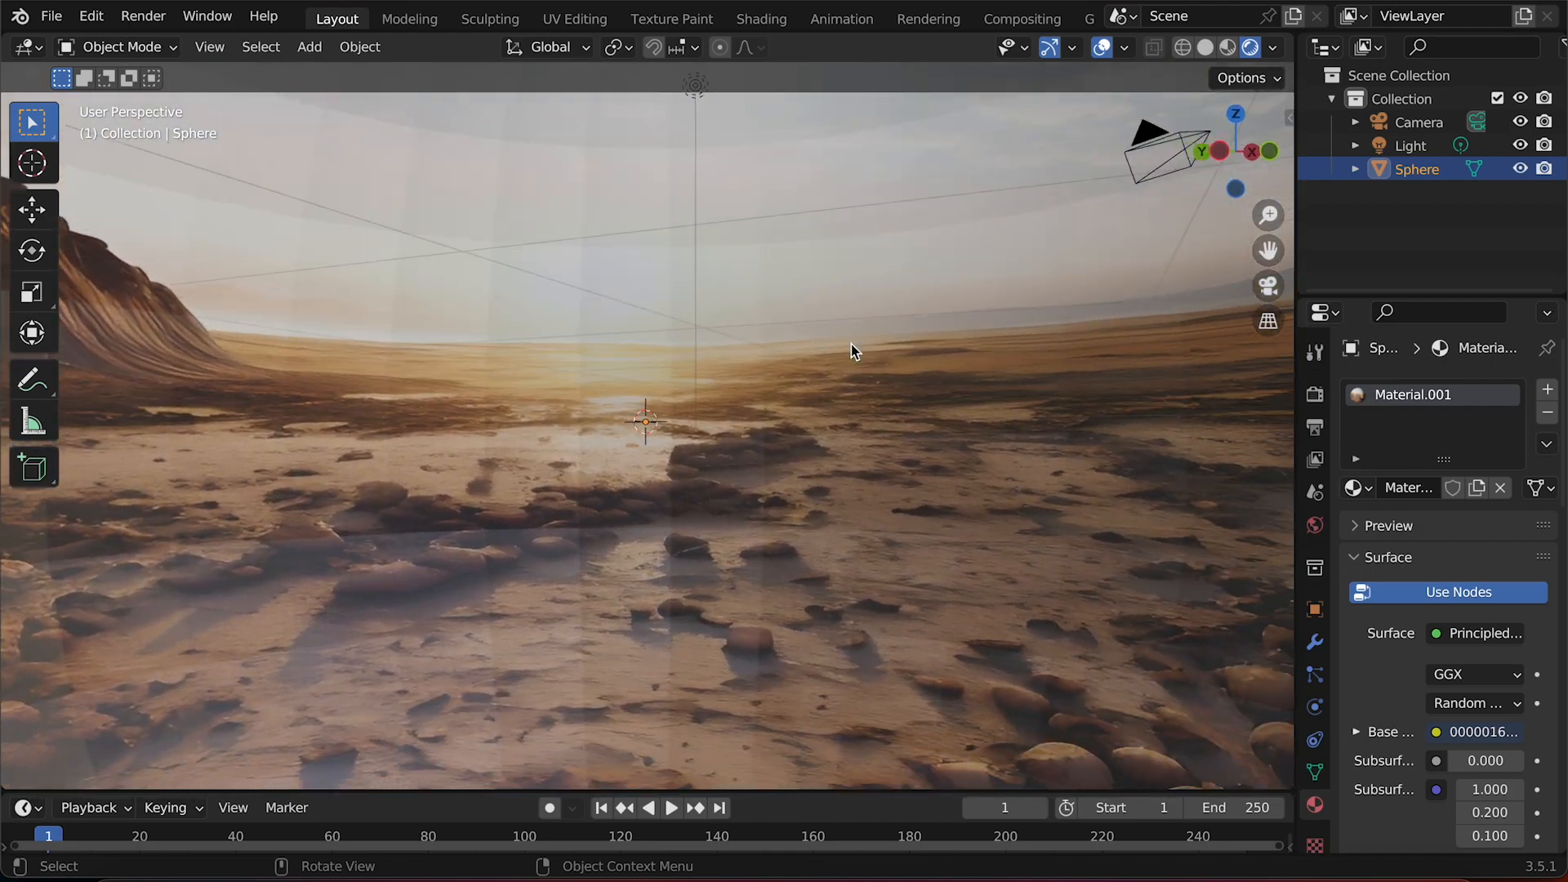
scroll(851, 345, "down", 6)
scroll(851, 345, "left", 10)
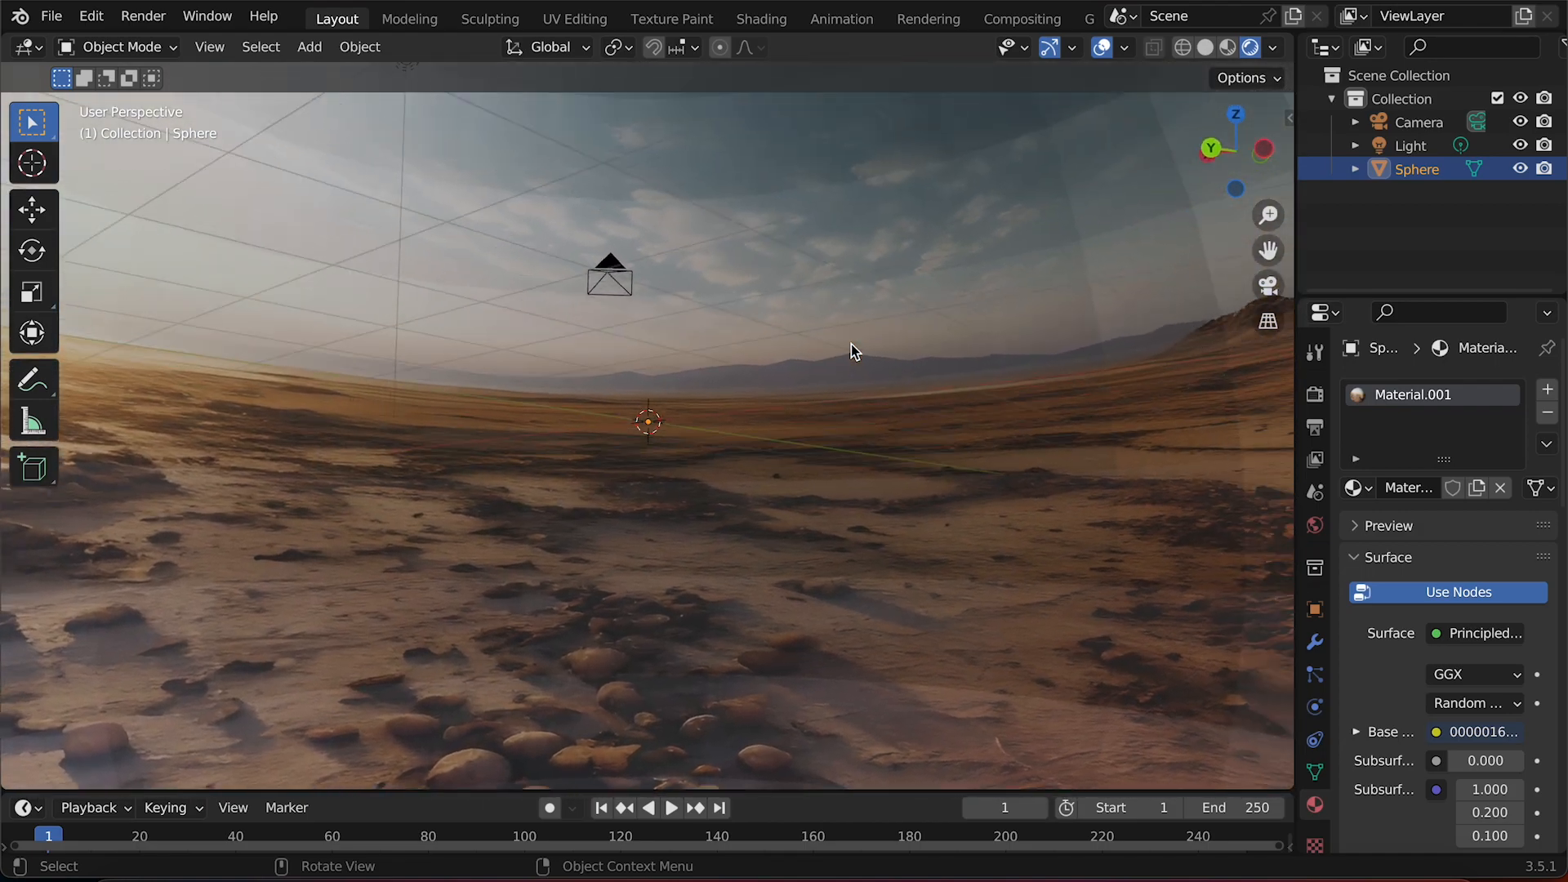
scroll(851, 345, "down", 8)
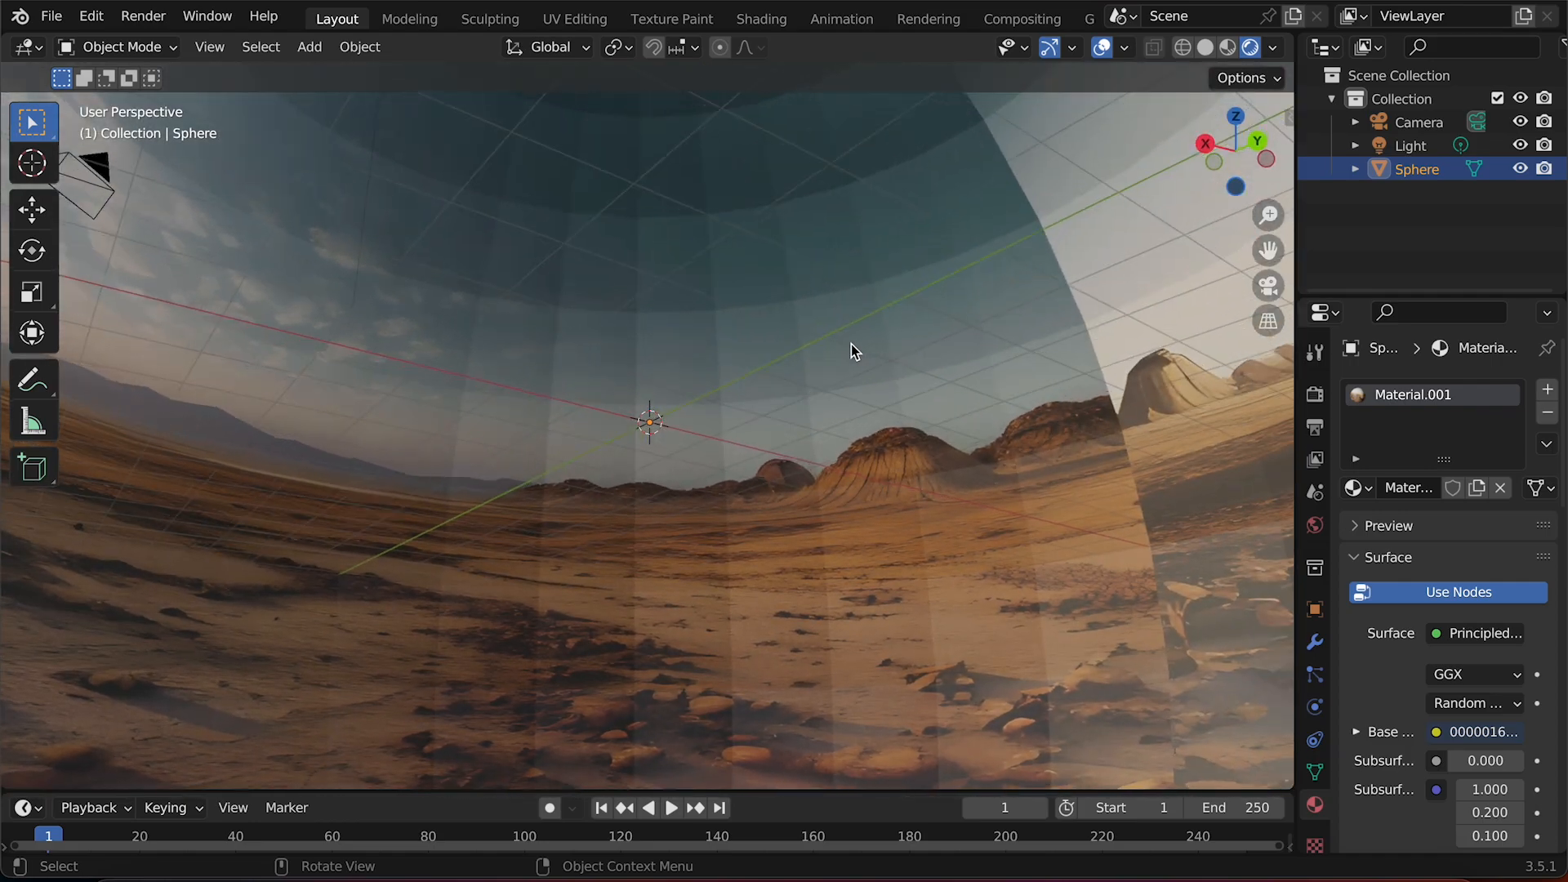
scroll(851, 345, "up", 10)
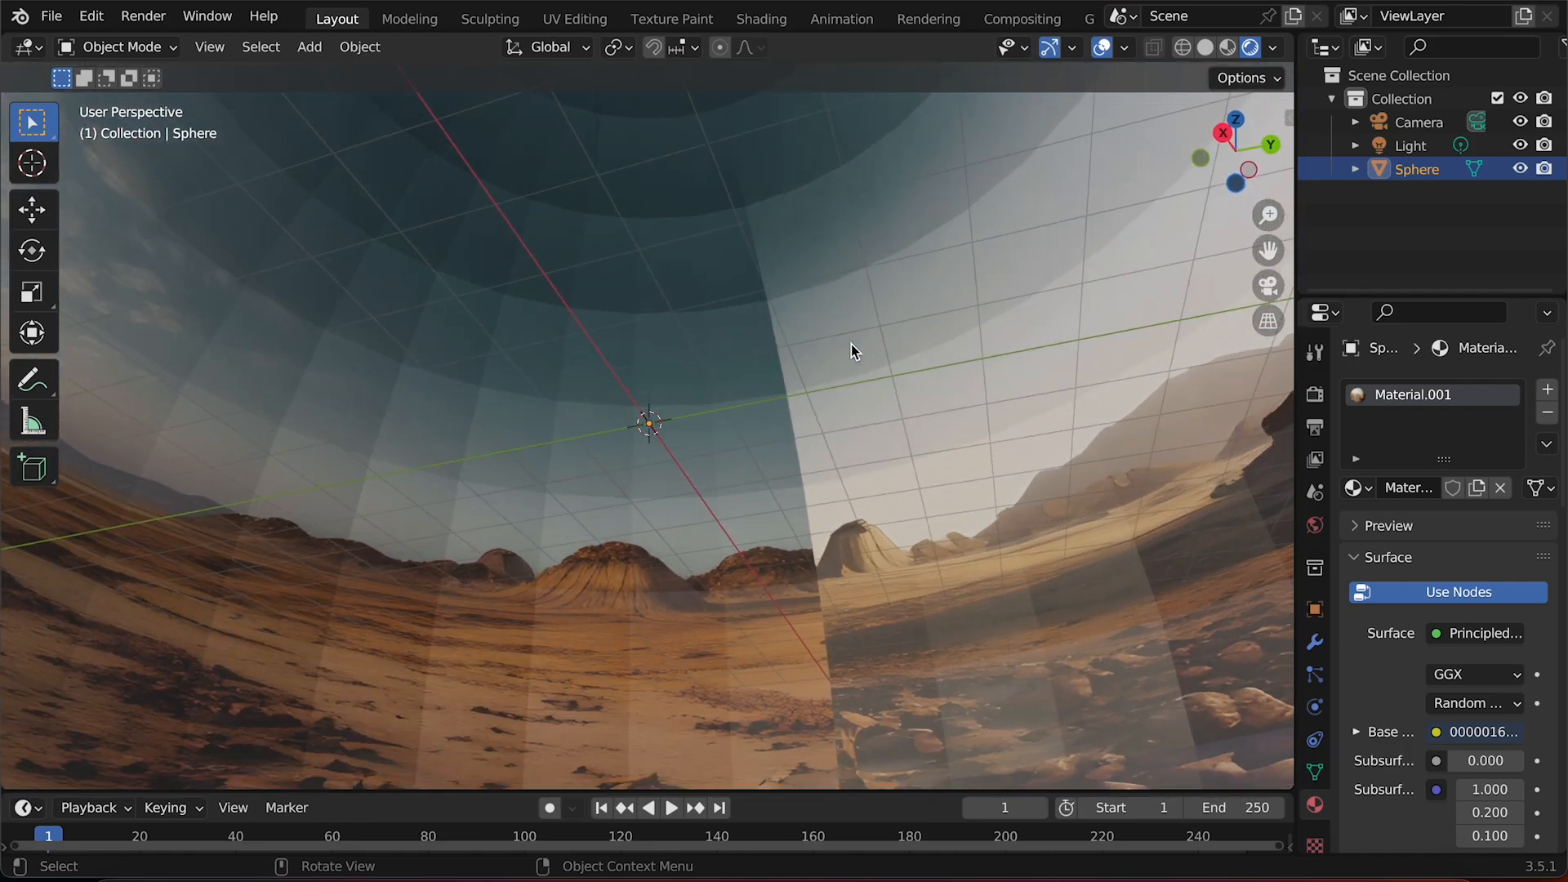
scroll(851, 345, "down", 10)
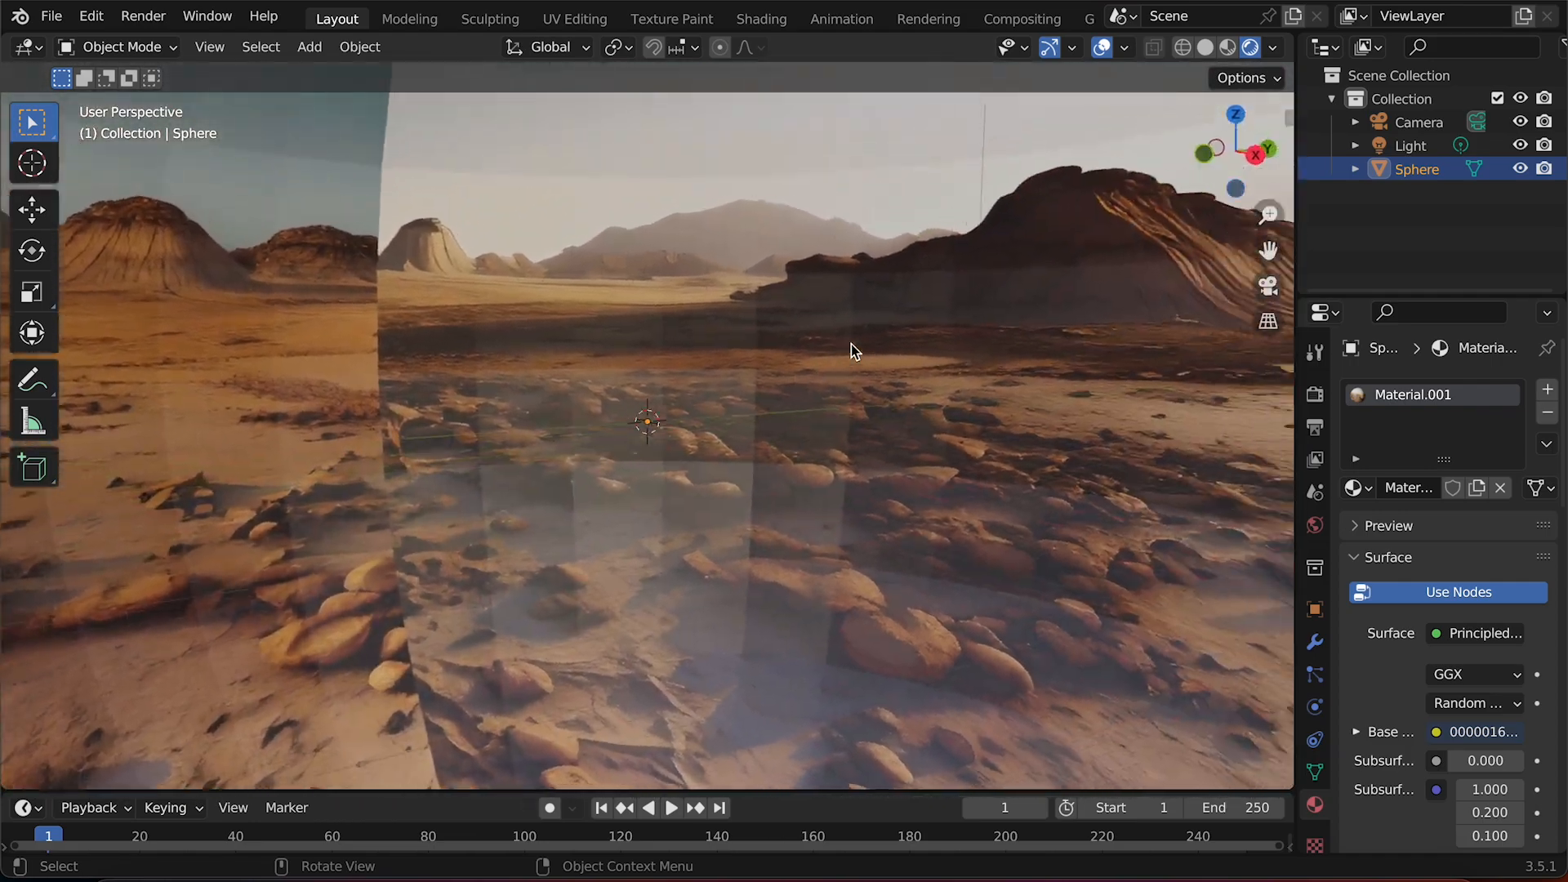
scroll(851, 345, "right", 1)
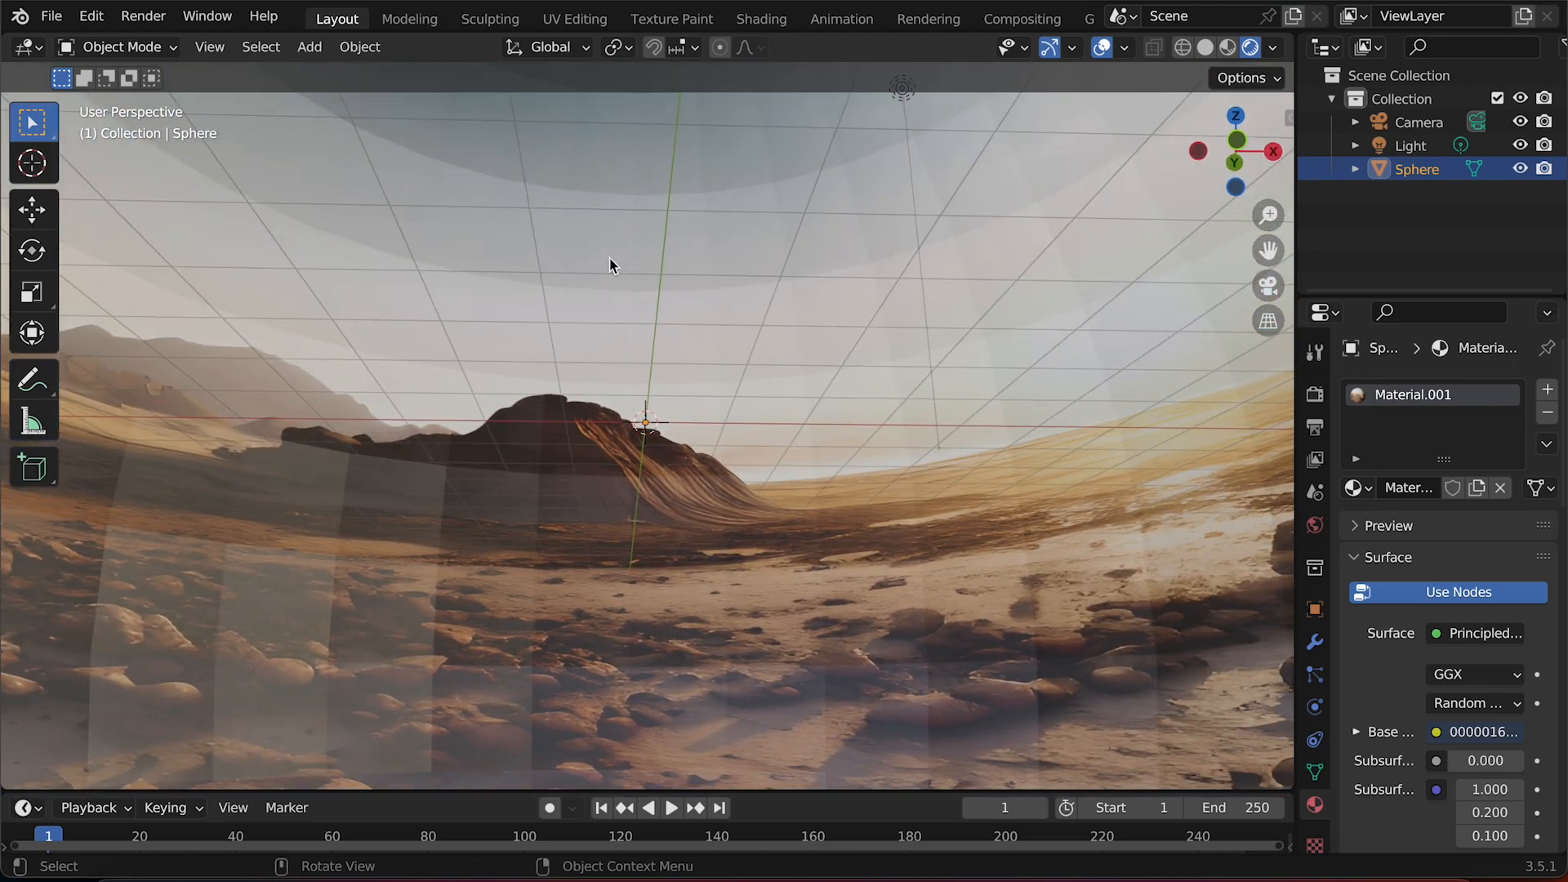
Apply Shade Smooth to the sphere.
left_click(207, 46)
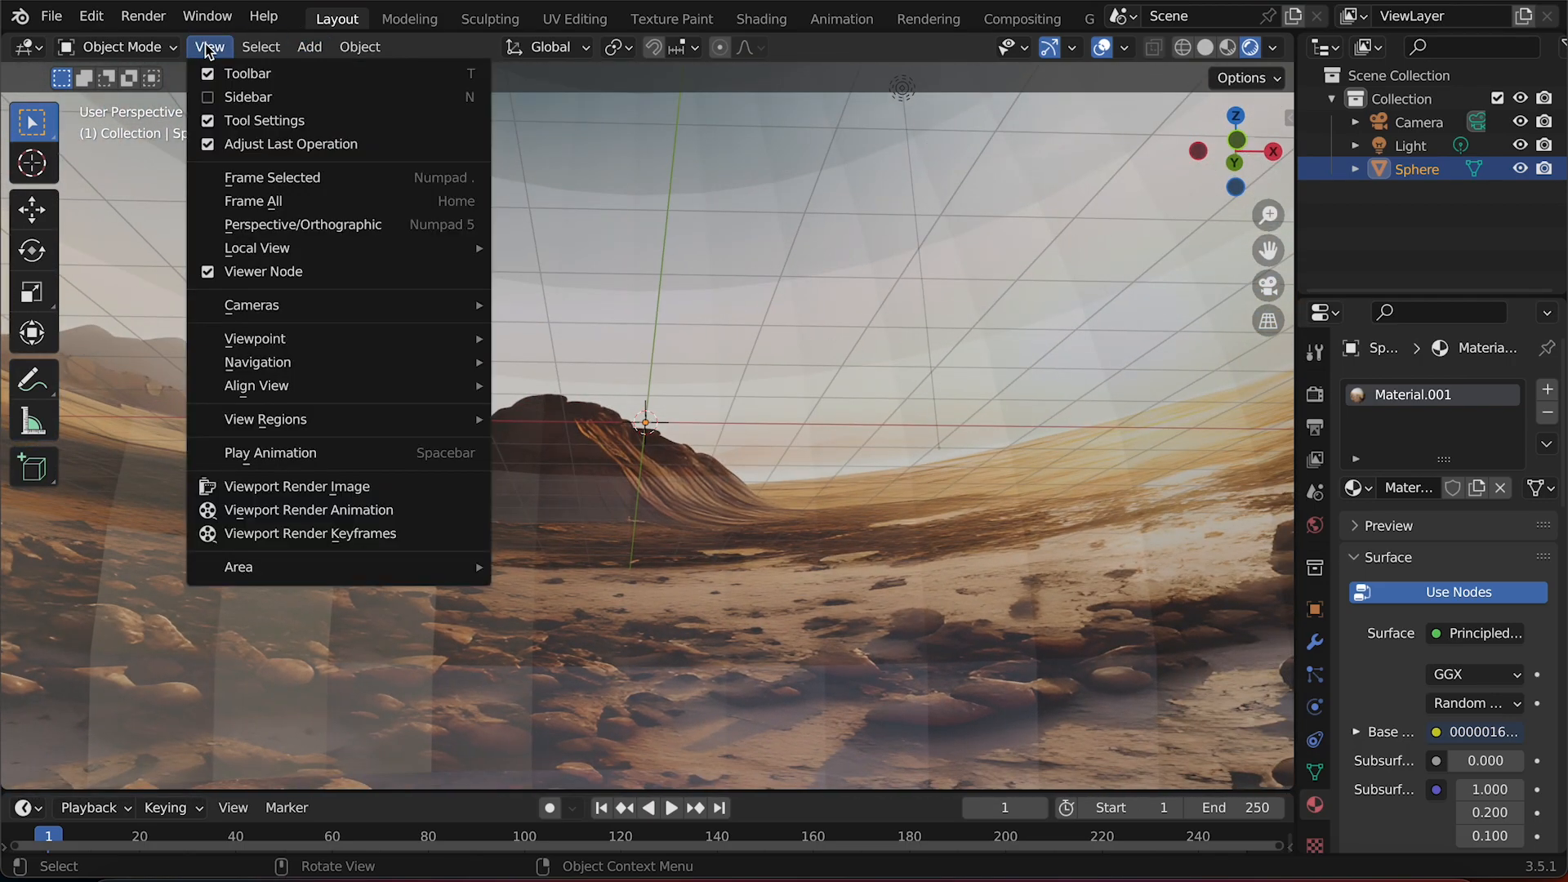
mouse_move(273, 47)
mouse_move(356, 53)
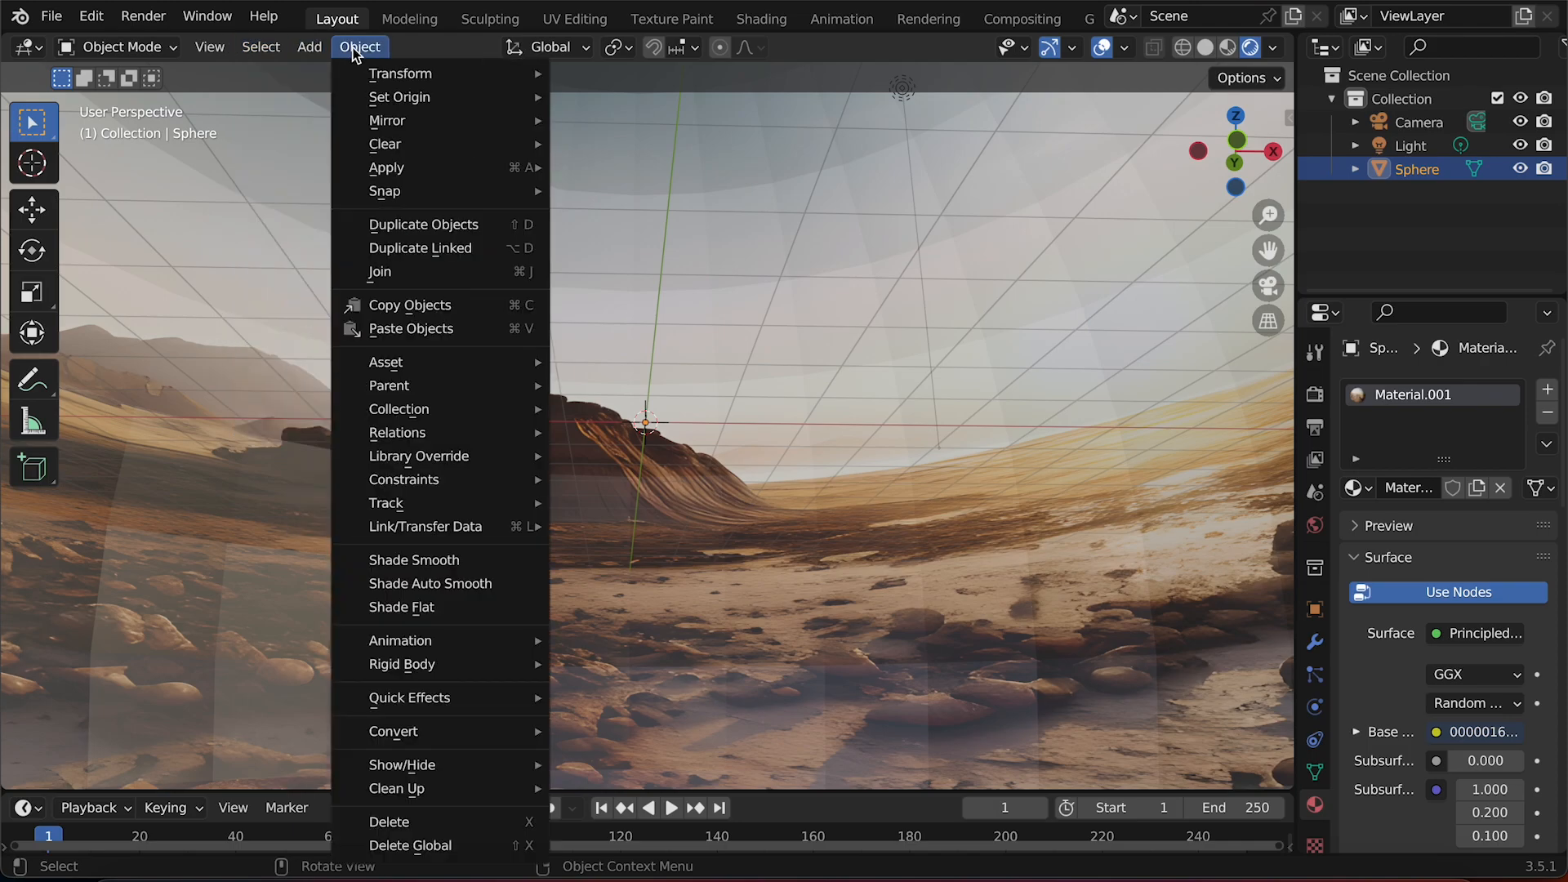
left_click(471, 564)
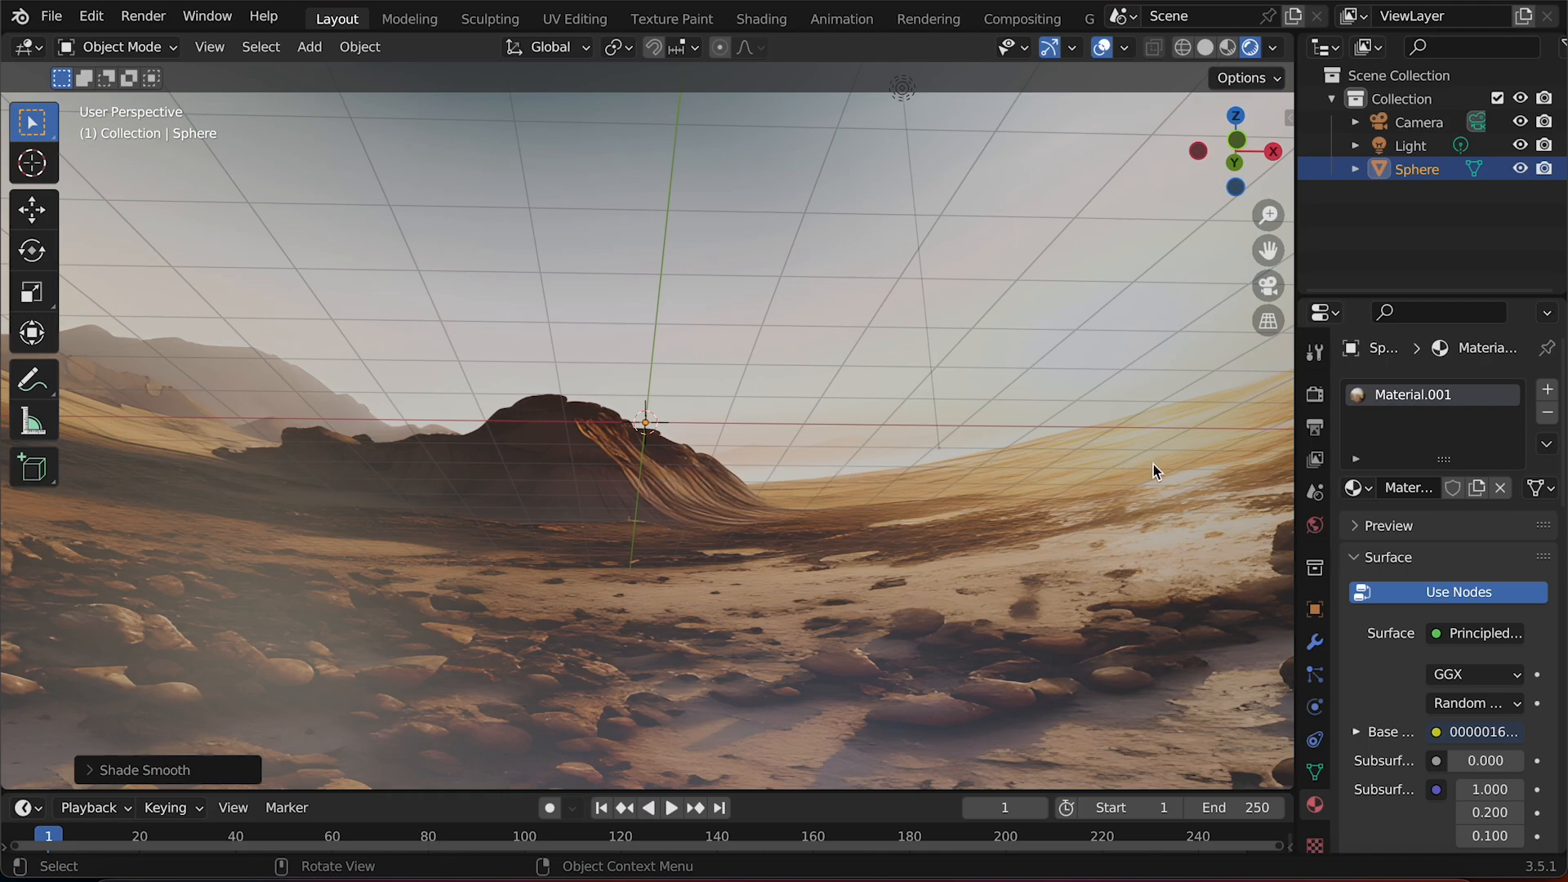
Scale the sphere up uniformly by a factor of about 2.85.
left_click_drag(1268, 215, 1268, 360)
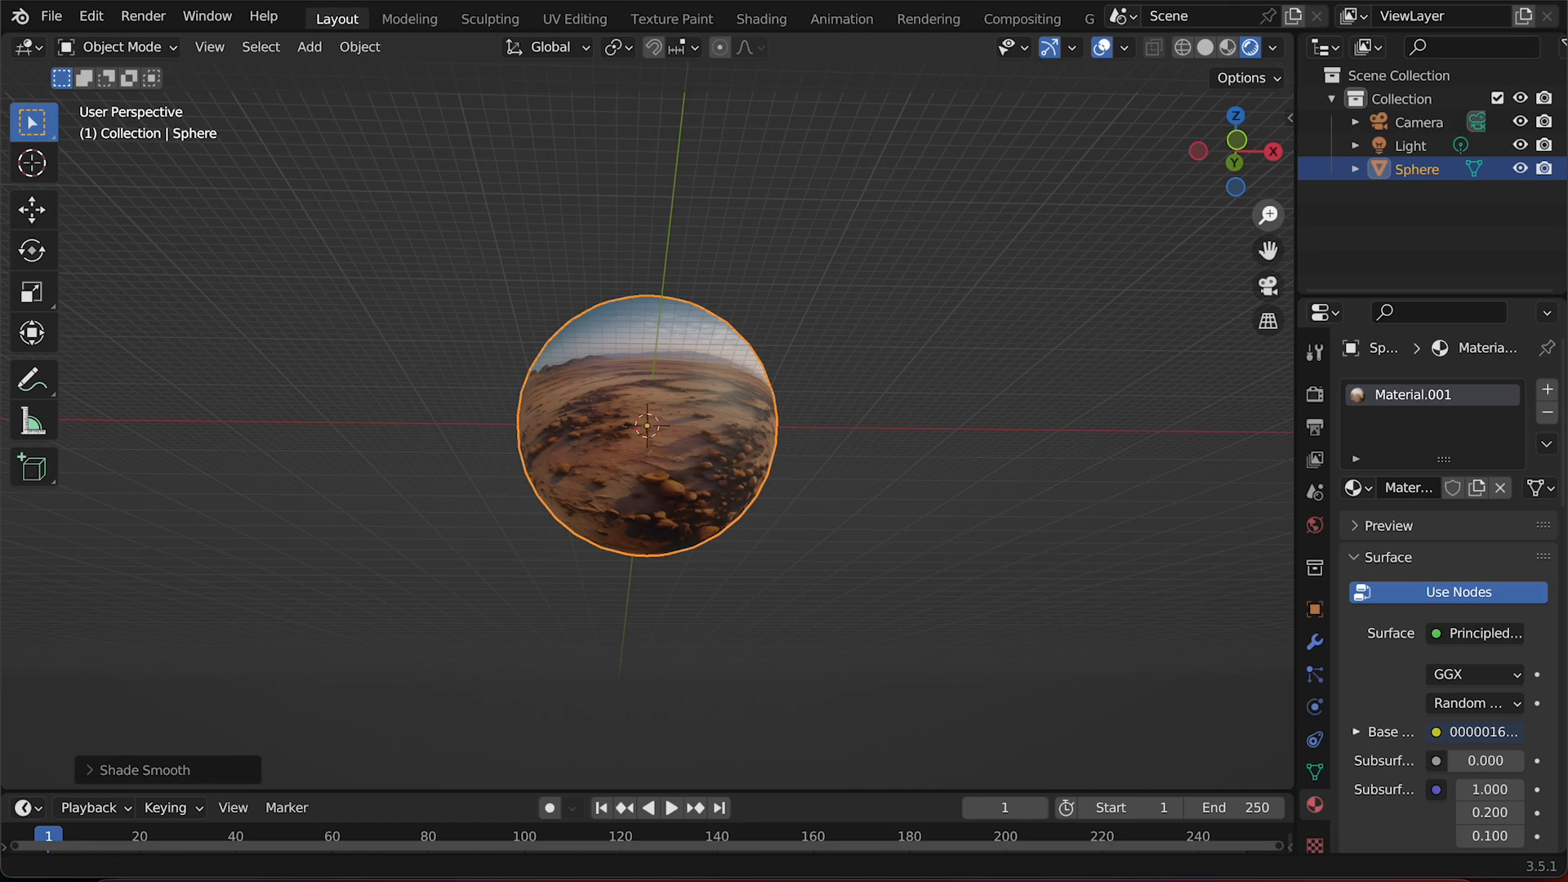
scroll(668, 410, "up", 10)
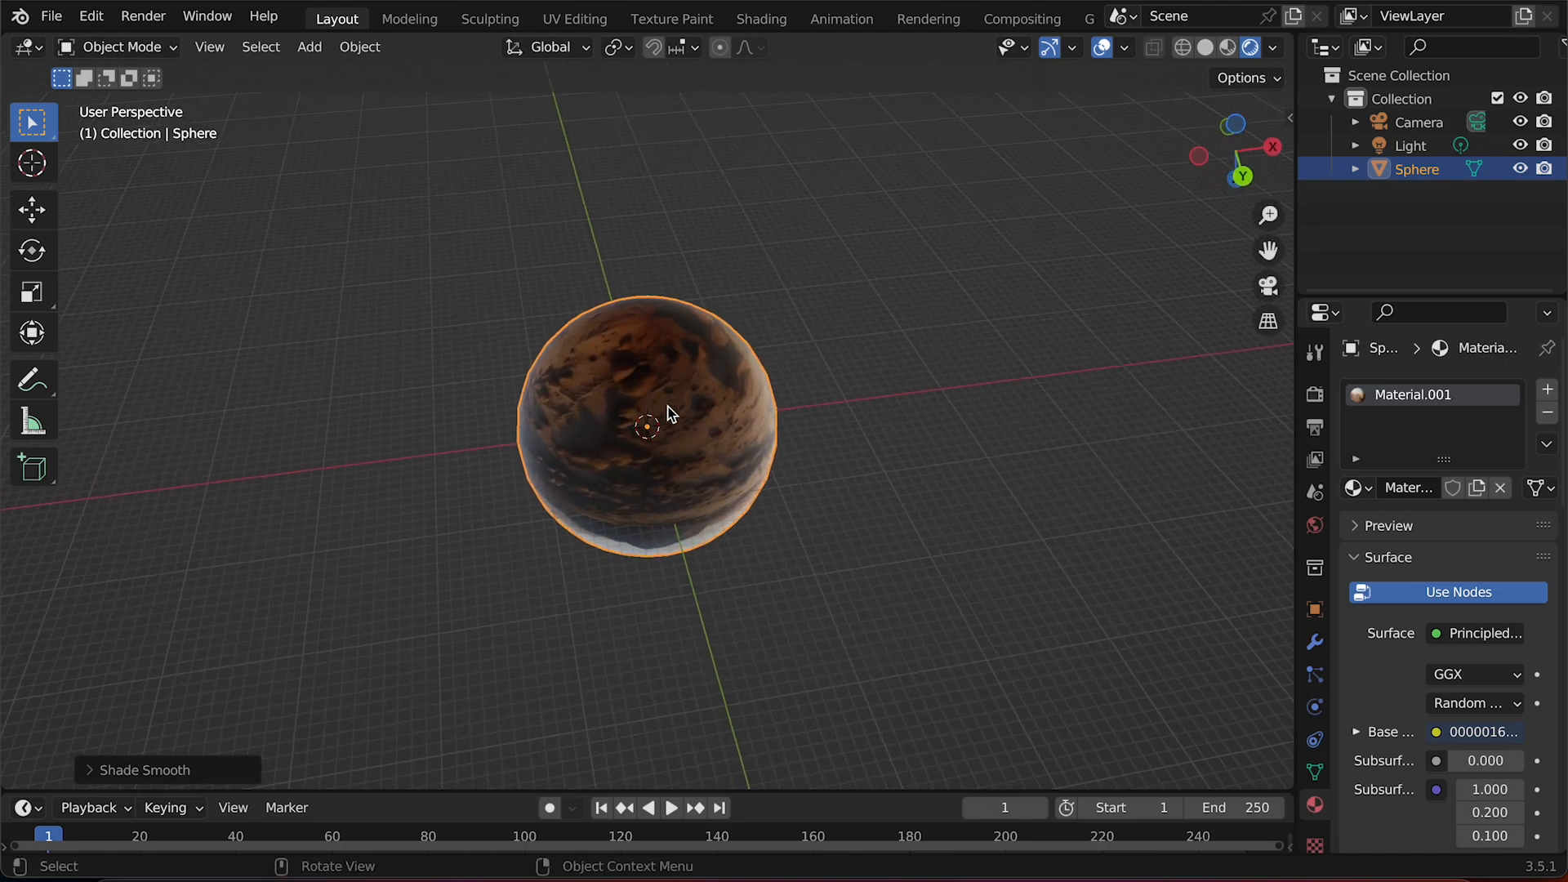
scroll(668, 410, "up", 6)
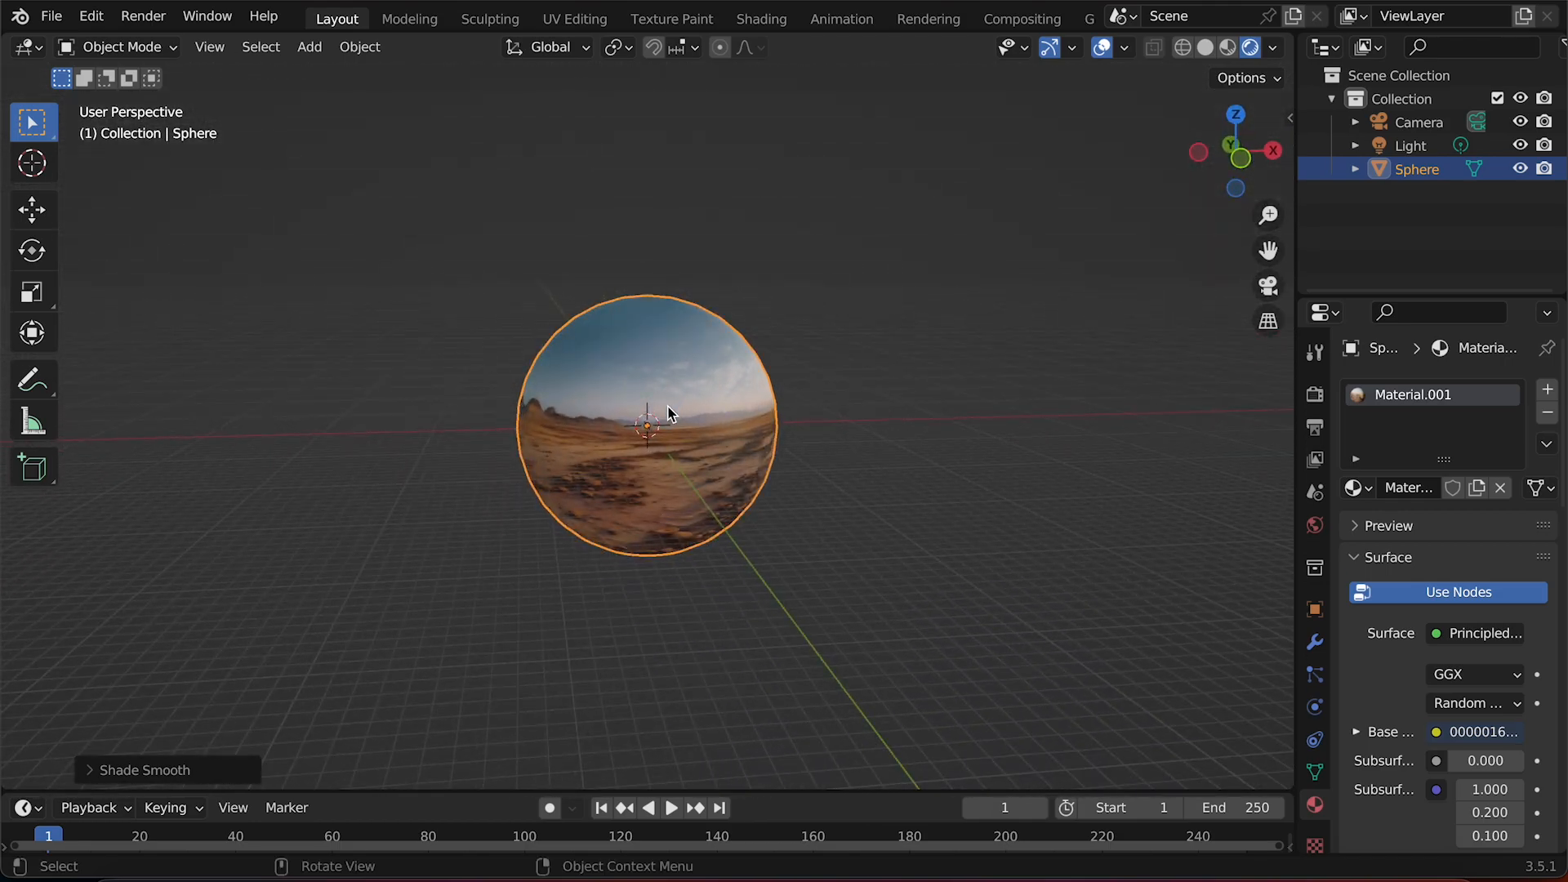
key("s")
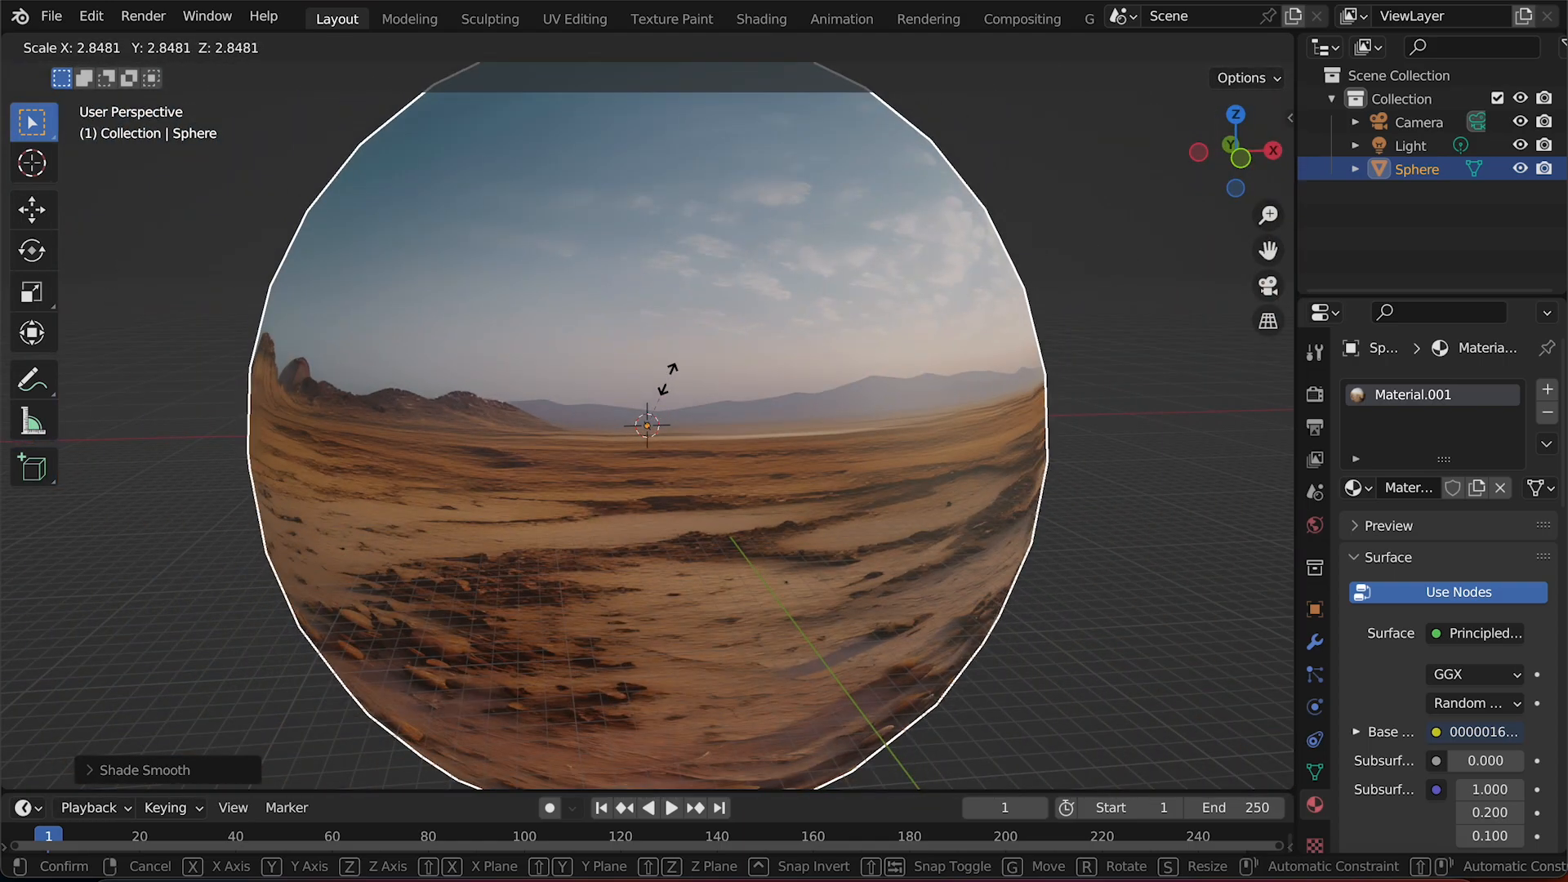
left_click(668, 385)
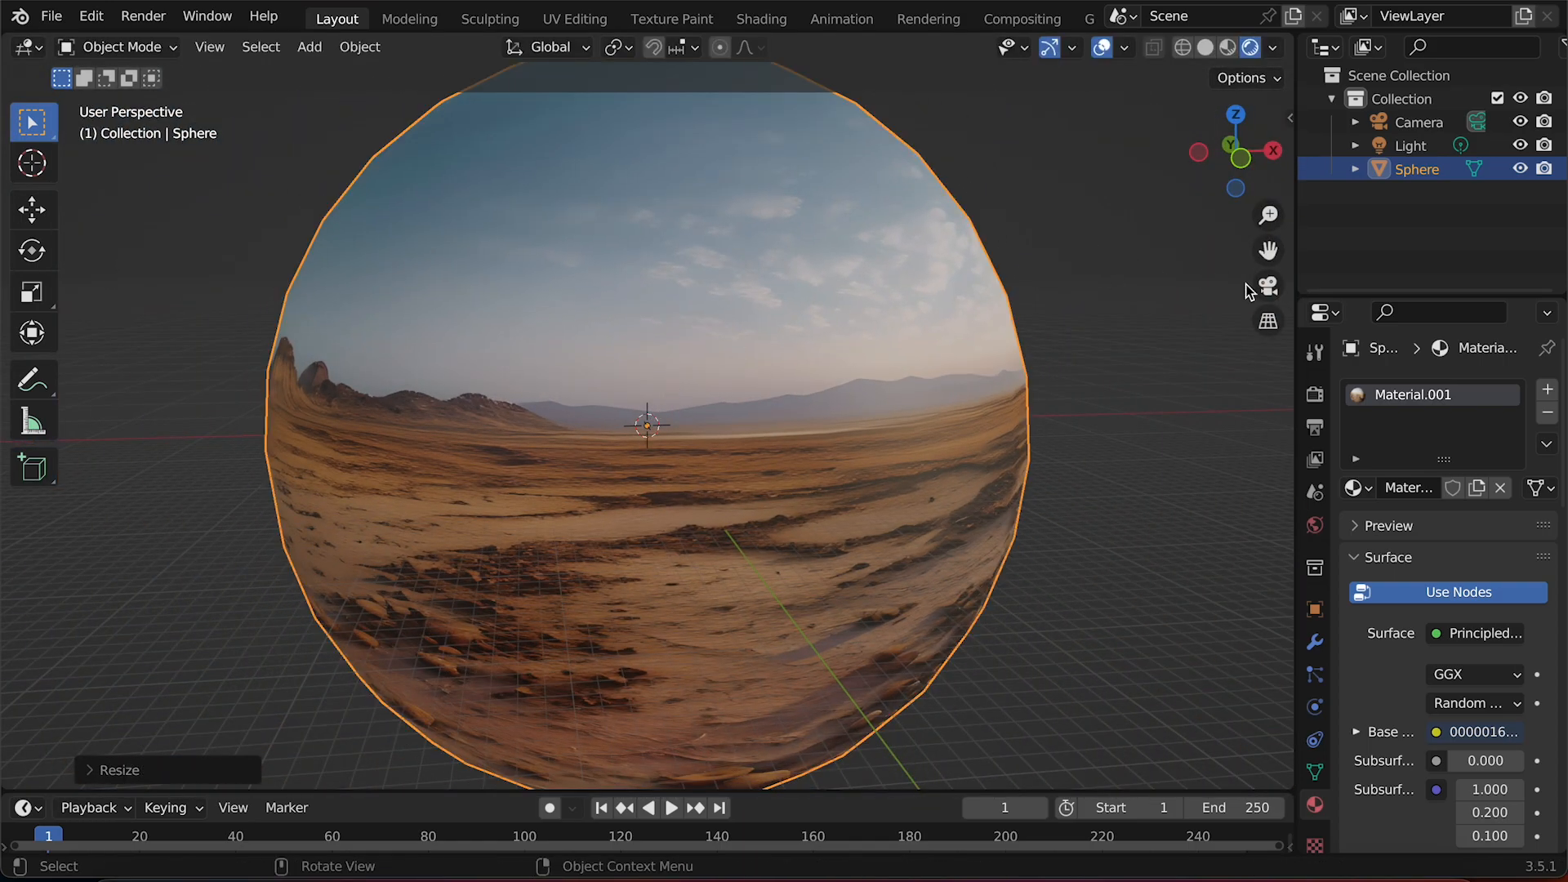
Fly through the inside of the sphere to inspect the projected landscape from ground level.
left_click(1268, 286)
middle_click_drag(817, 418, 817, 420)
key("shift+grave")
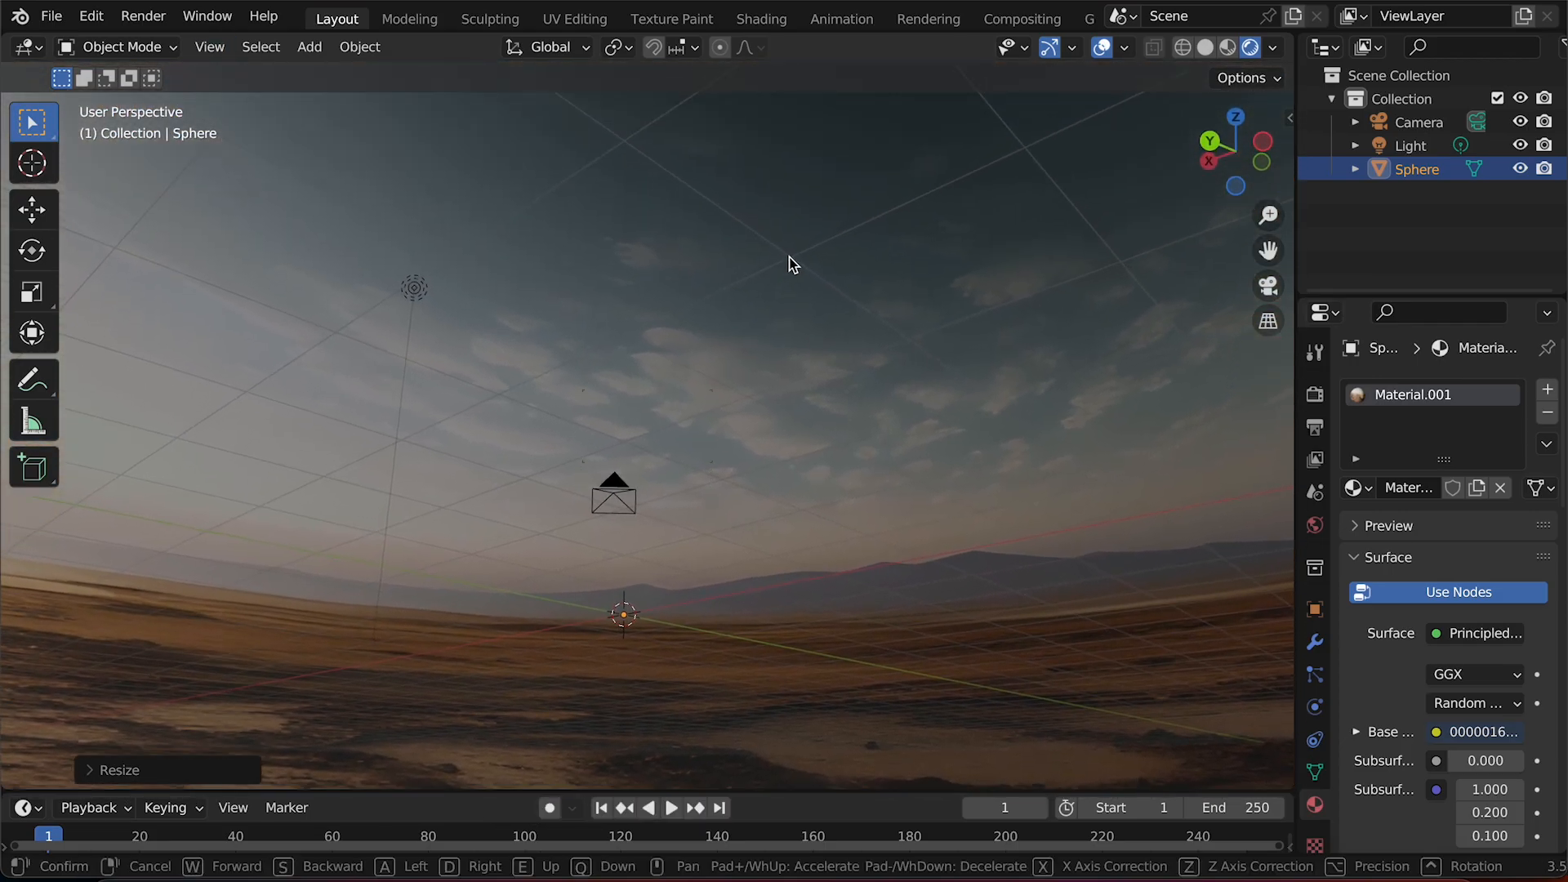
key("w")
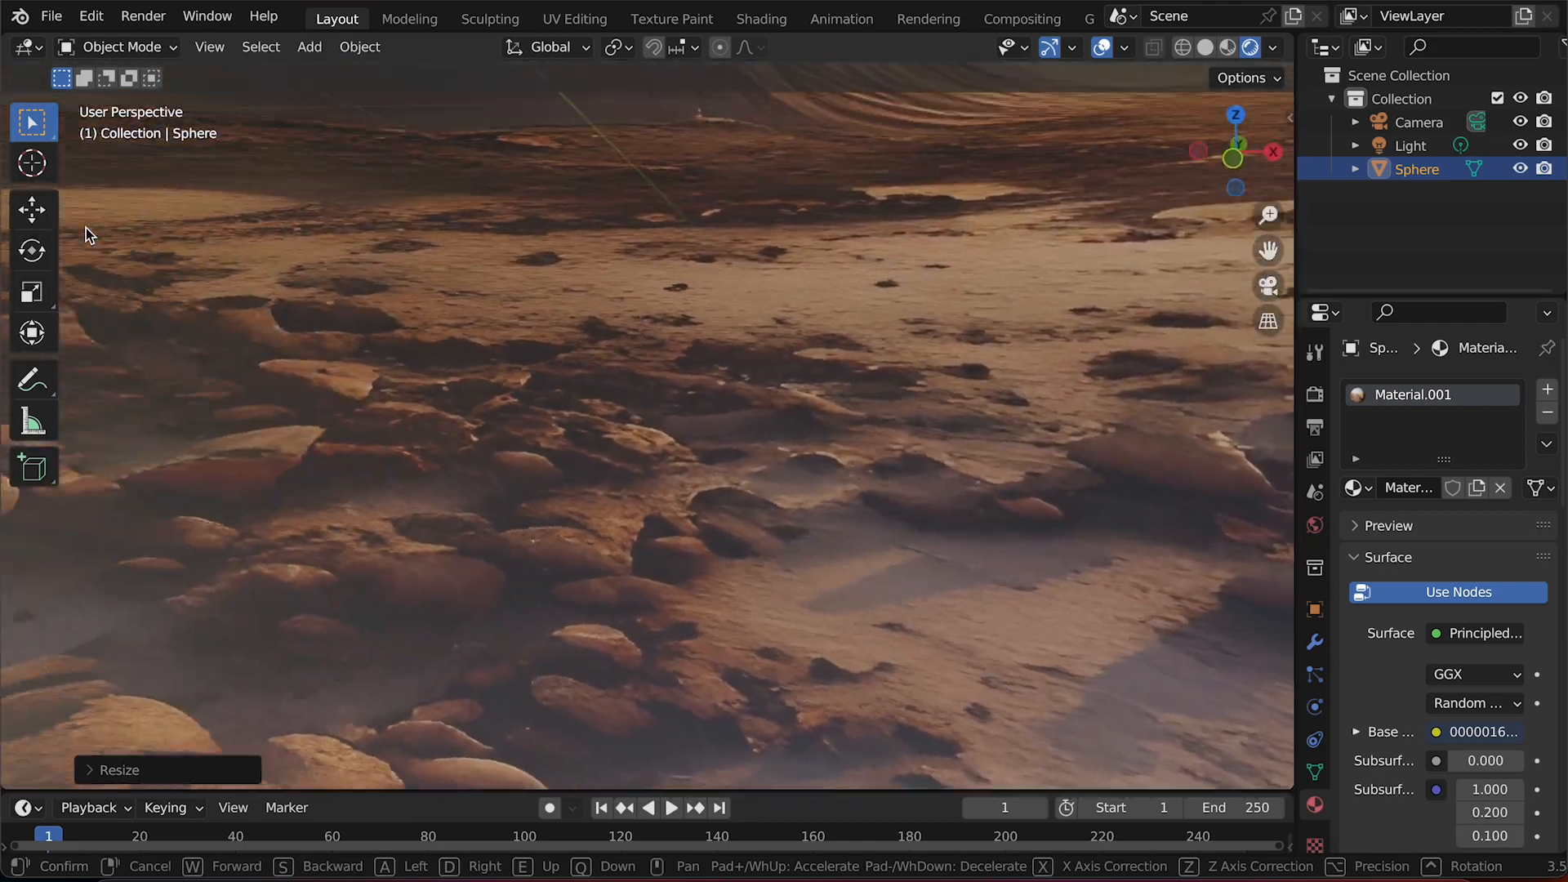
key("Escape")
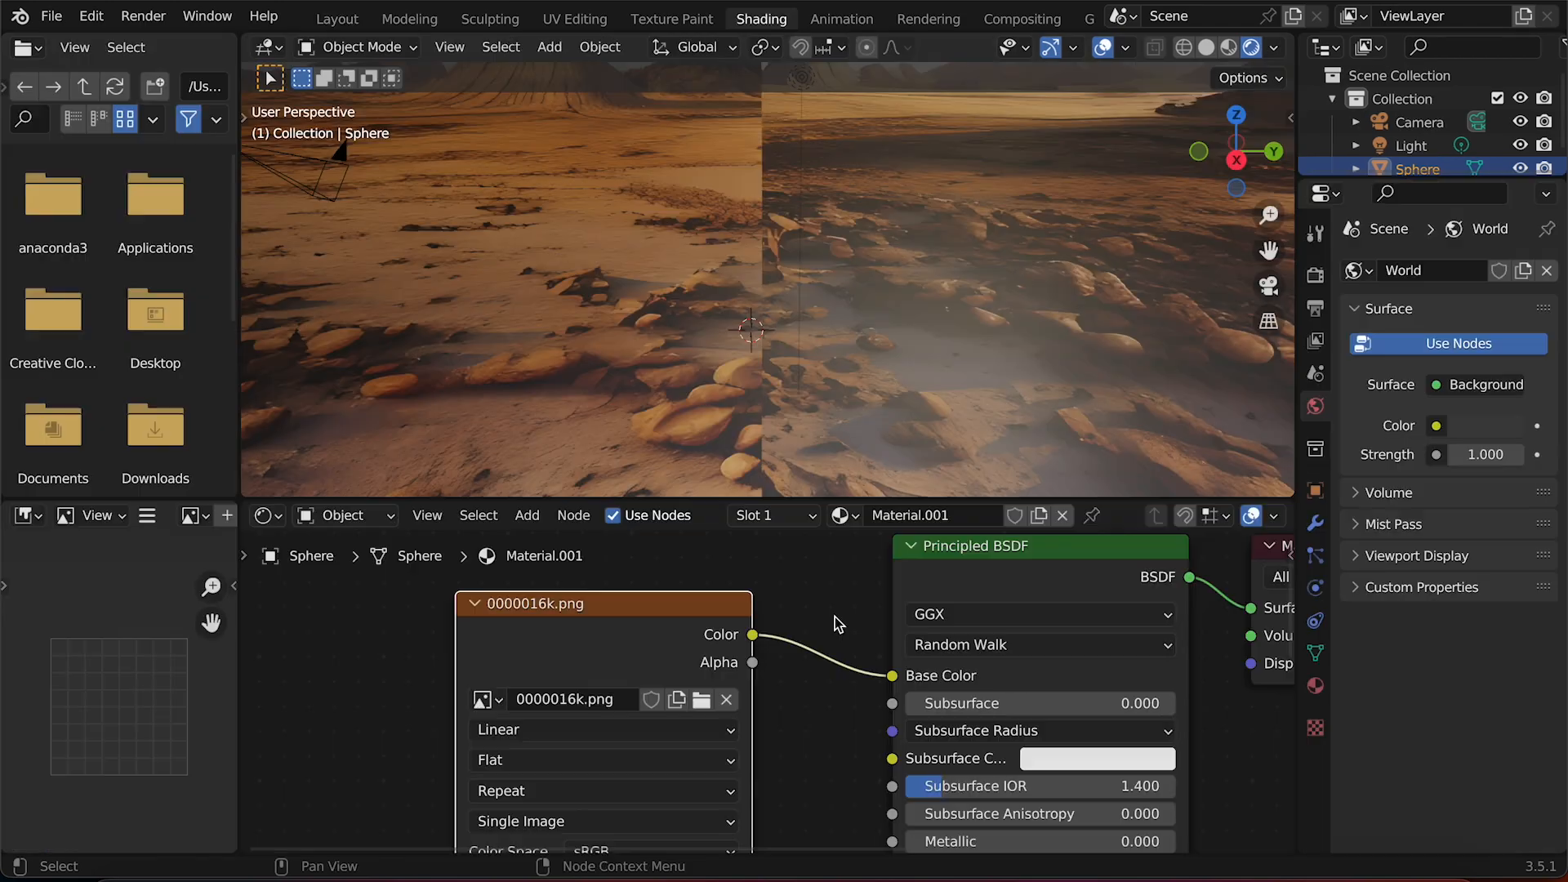
In the sphere's material, add an Image Texture node and open the depth map 00000--1.0 copy.png from the ai animation demo folder.
scroll(834, 615, "up", 5)
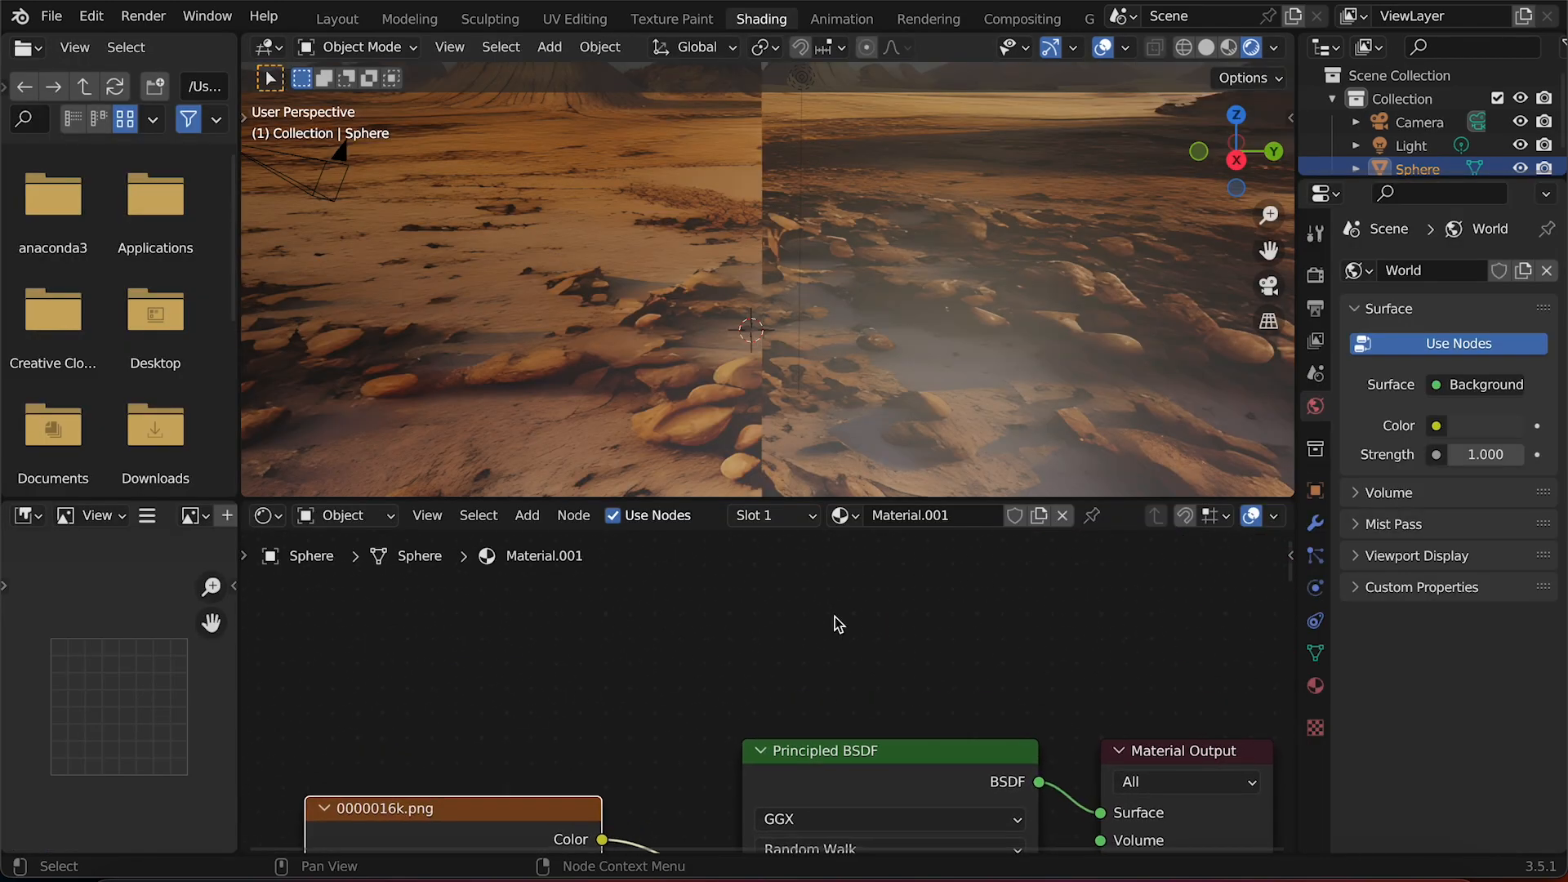
key("shift+a")
mouse_move(677, 629)
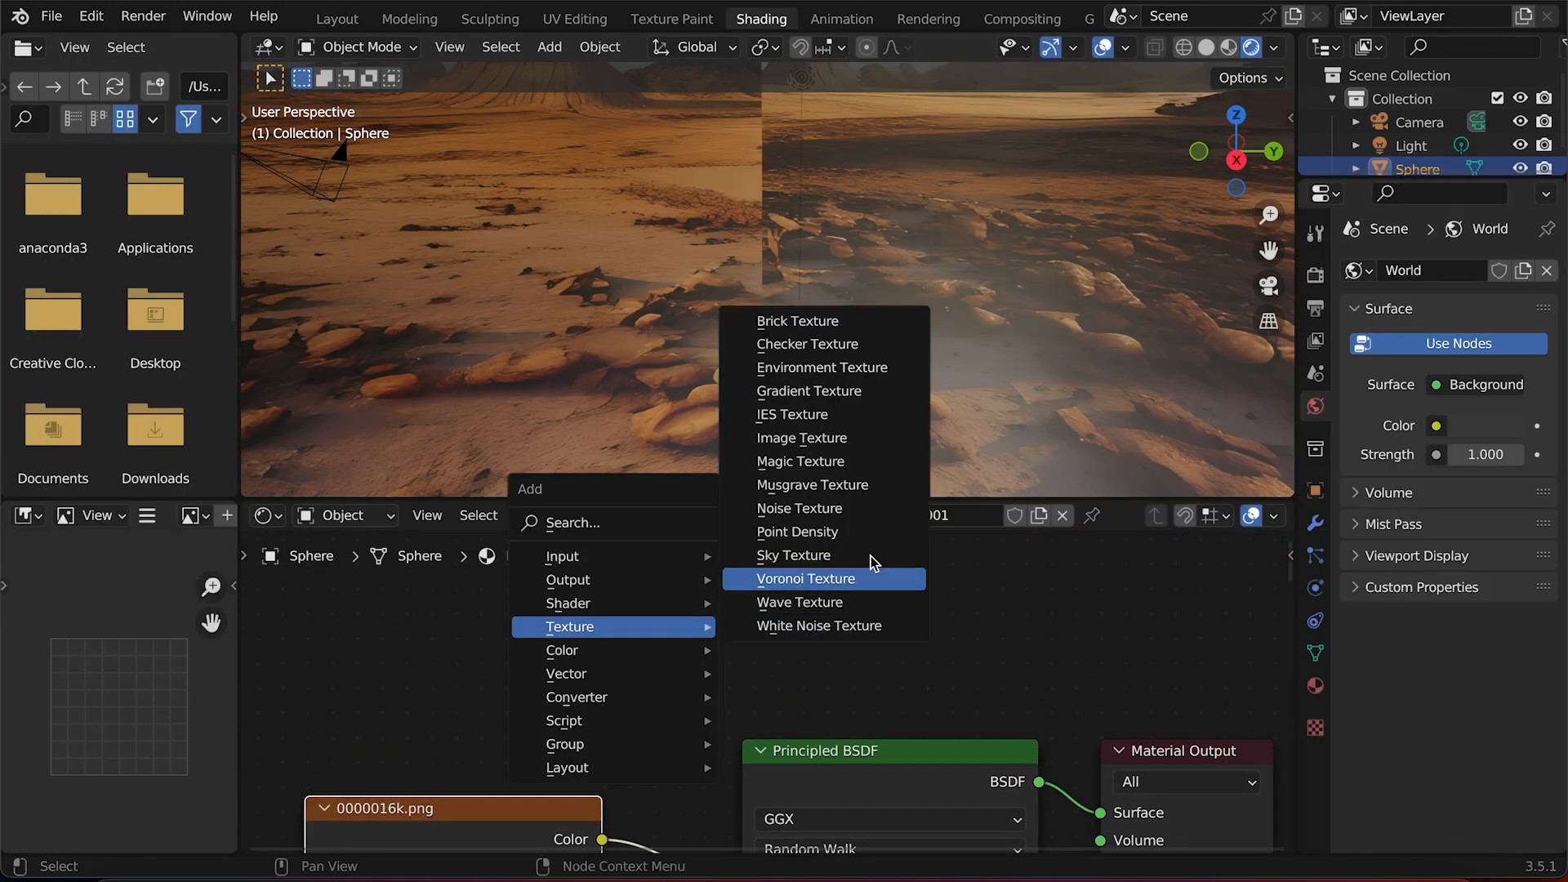
left_click(813, 442)
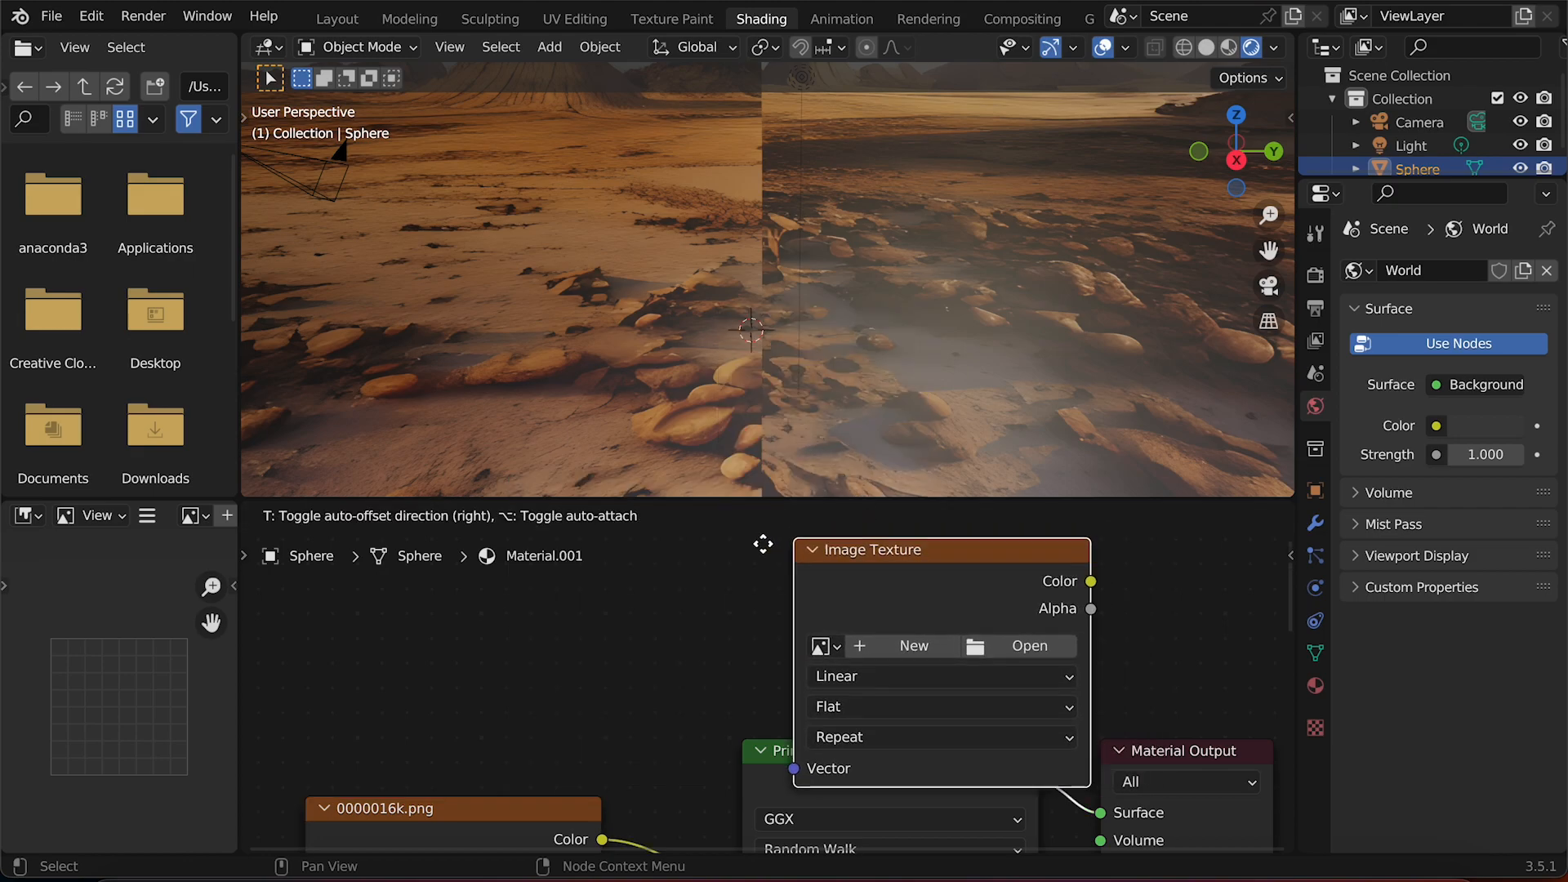
left_click(771, 696)
scroll(1029, 737, "down", 5)
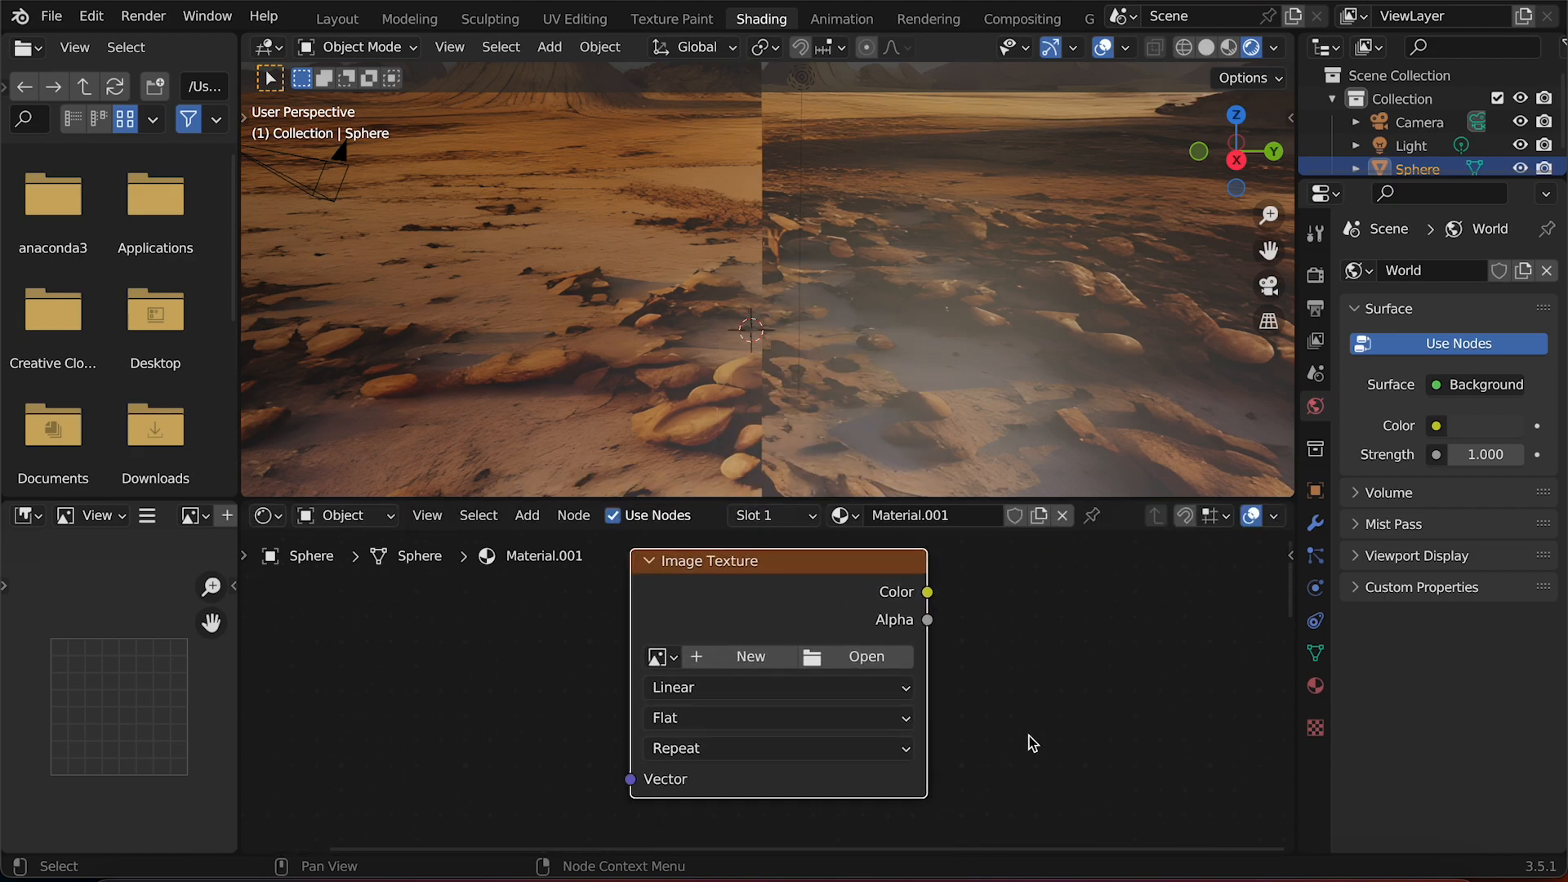
scroll(1014, 735, "up", 4)
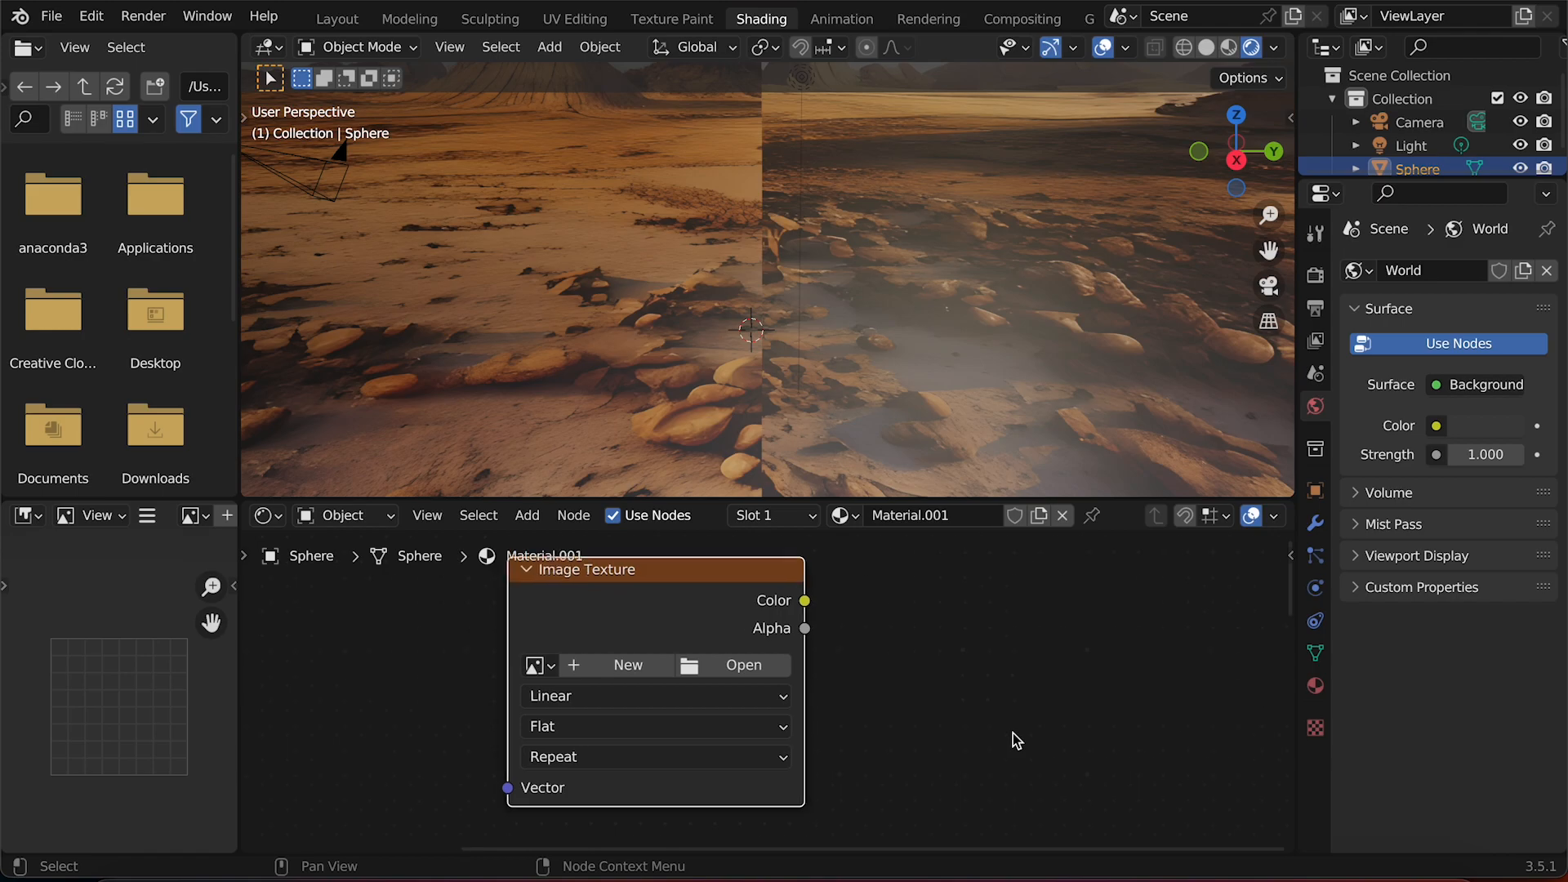
left_click_drag(675, 629, 672, 663)
scroll(672, 653, "down", 4)
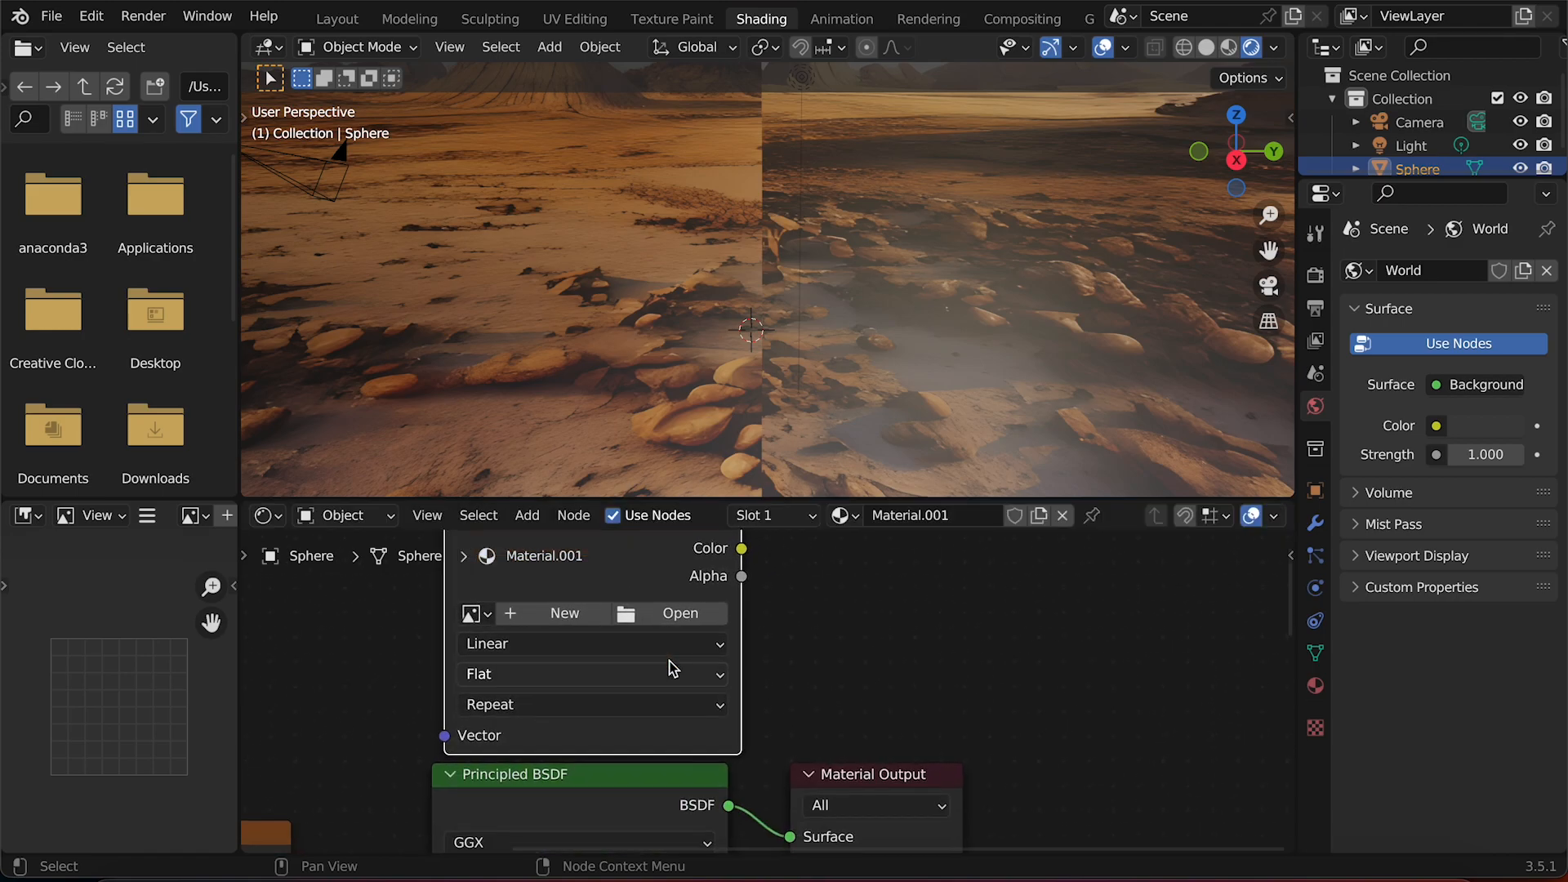
left_click(689, 625)
left_click(273, 280)
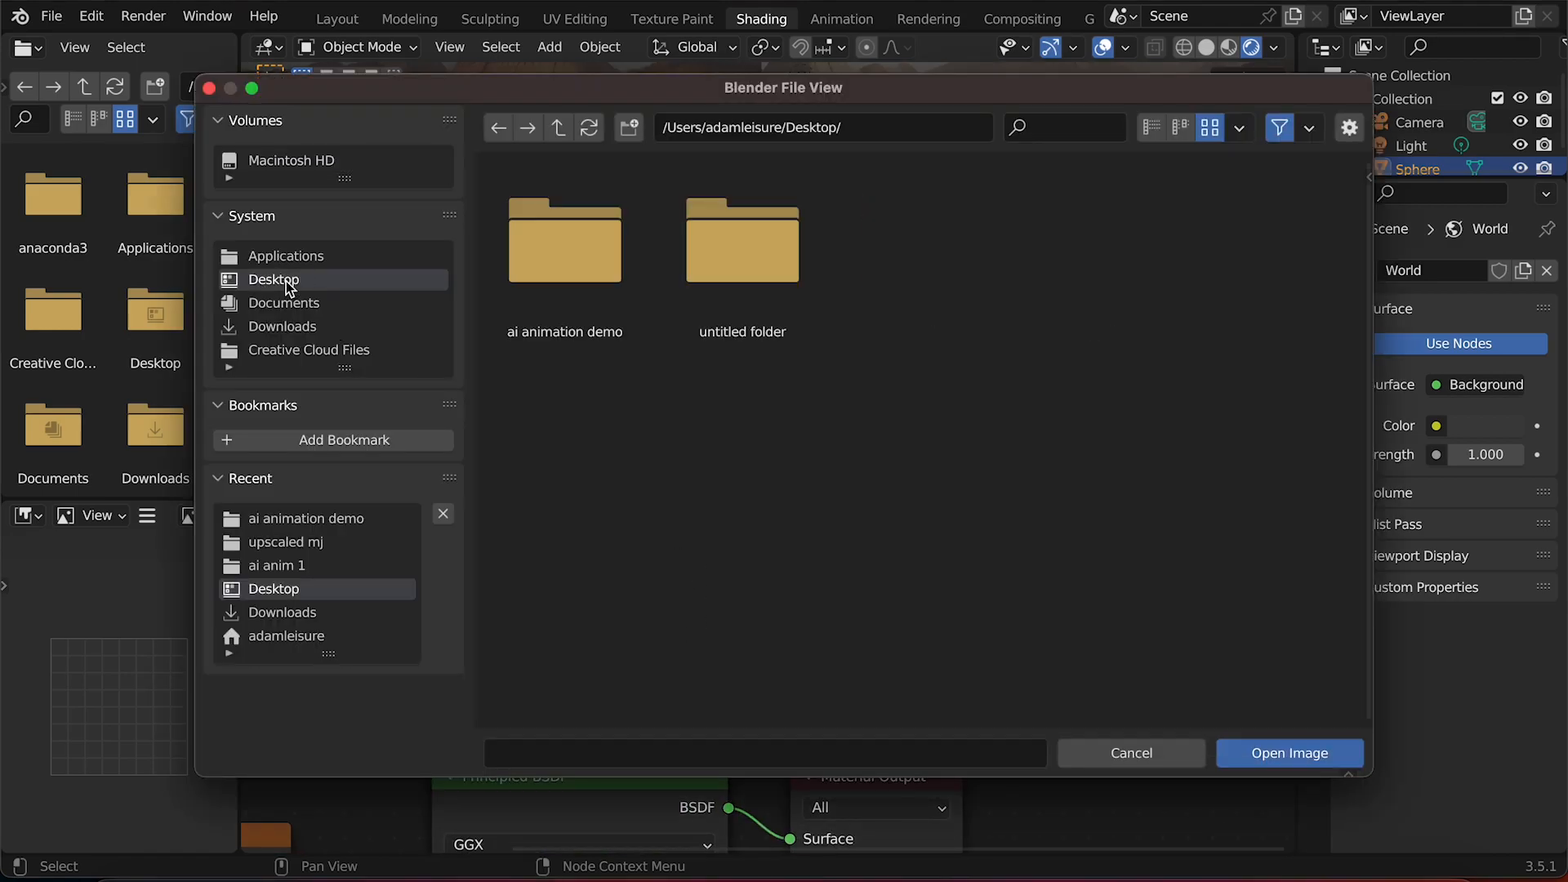
double_click(585, 244)
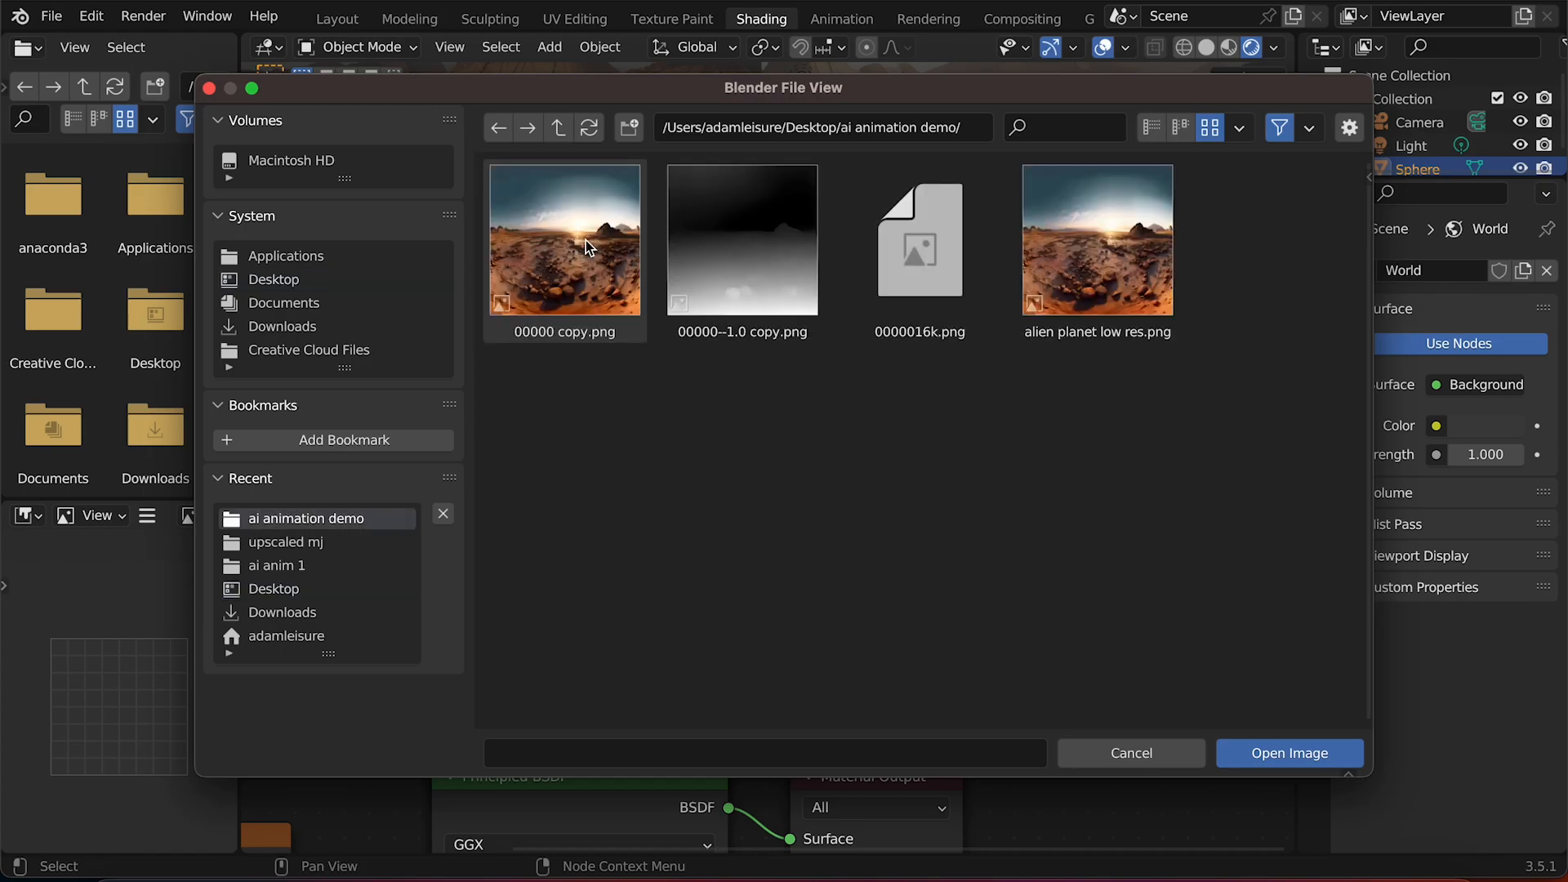
double_click(747, 219)
Add a Vector Displacement node driven by the depth map's color and connect it to the material output's displacement.
scroll(859, 644, "up", 4)
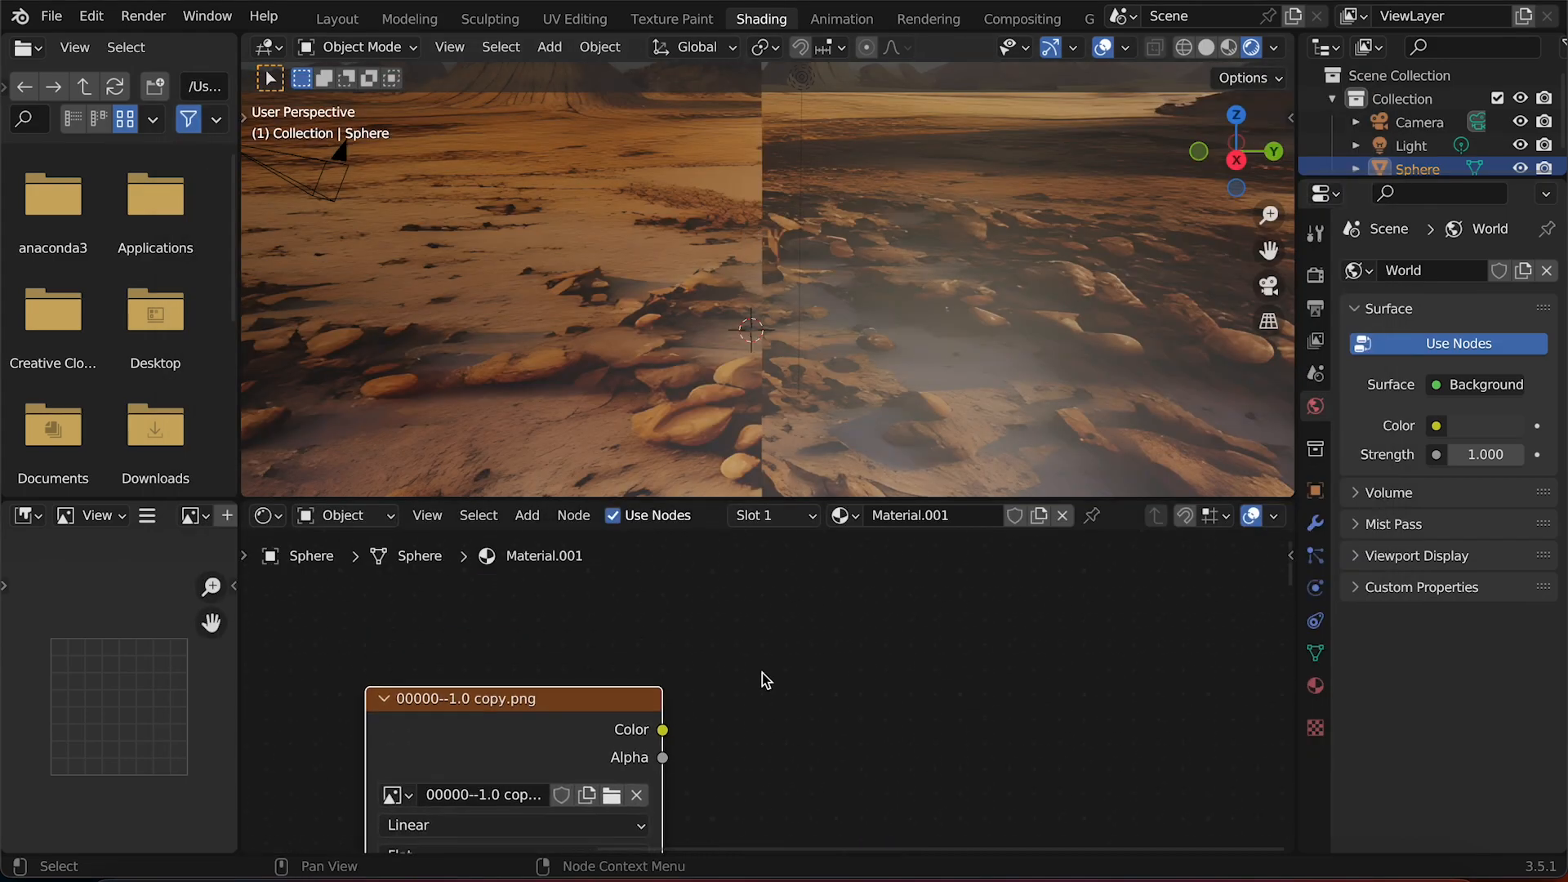
scroll(521, 653, "down", 2)
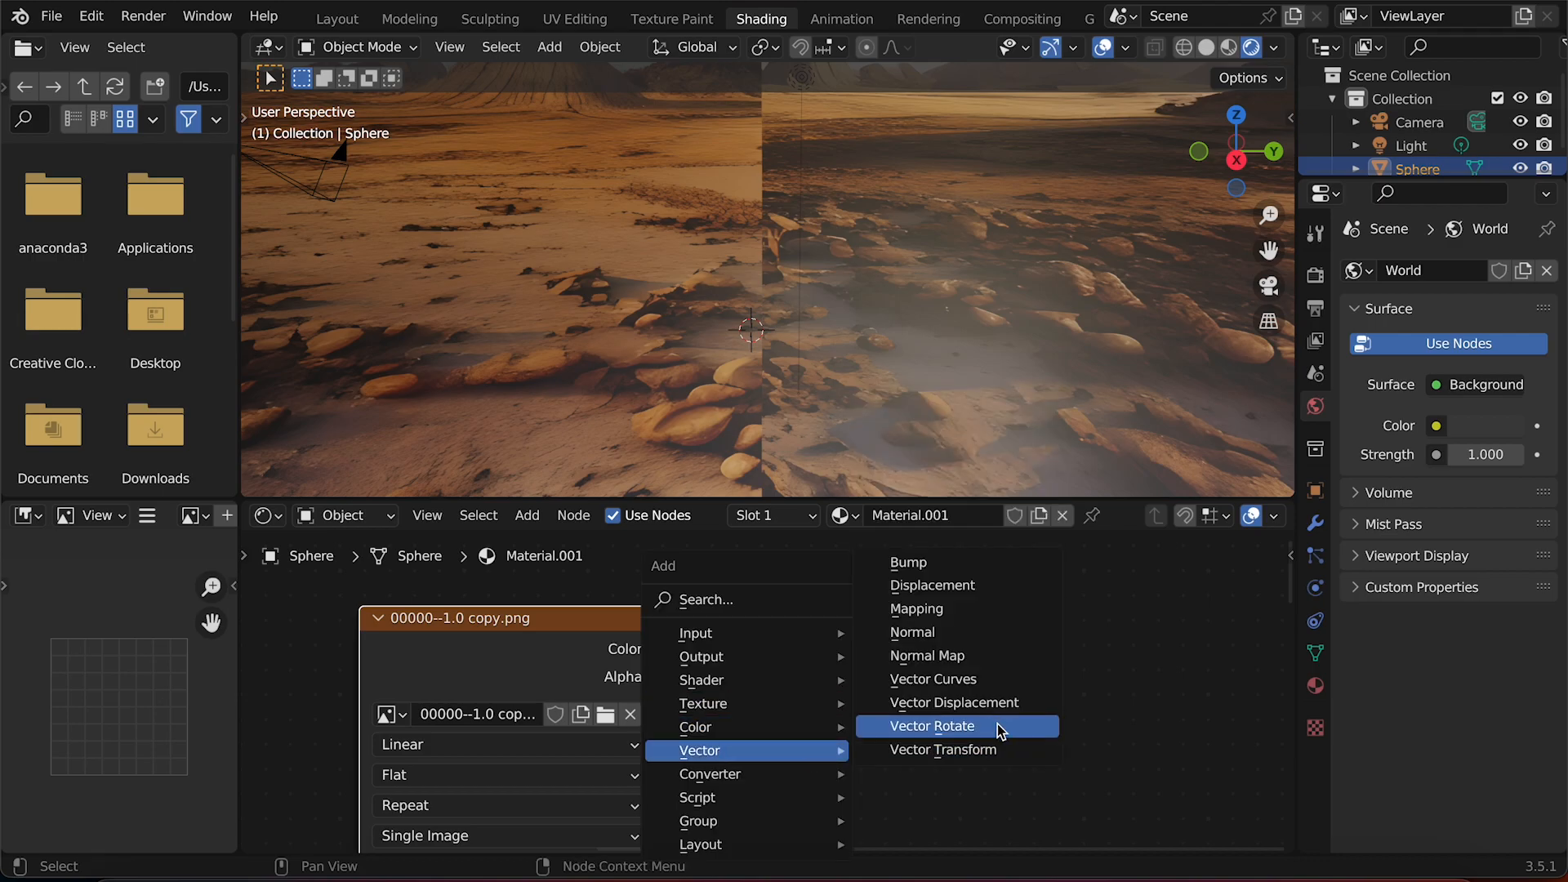
left_click(954, 703)
left_click(757, 659)
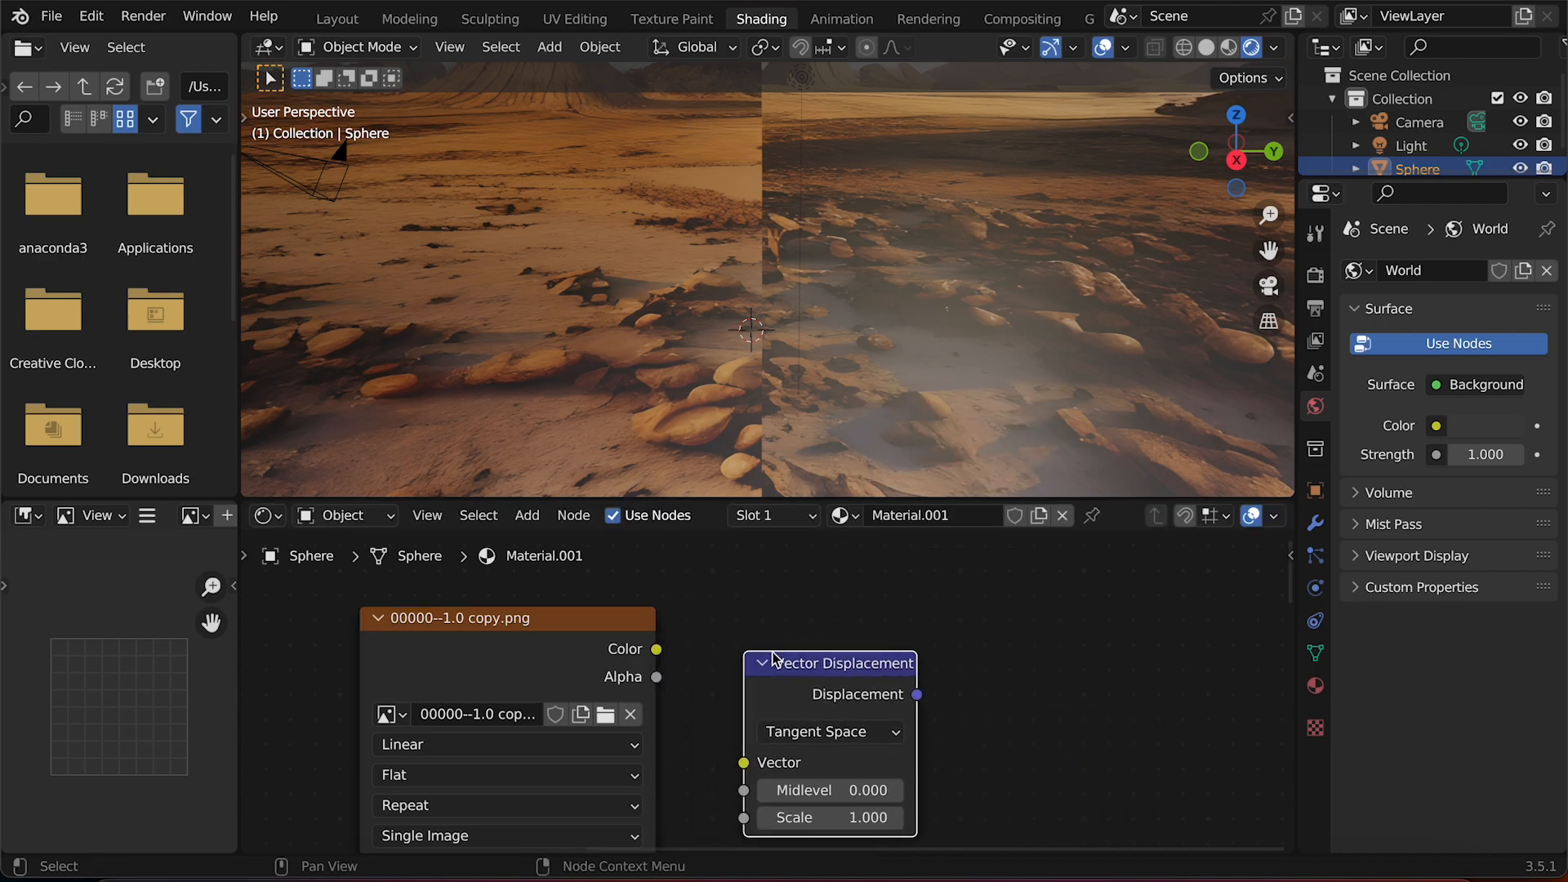
scroll(557, 719, "down", 2)
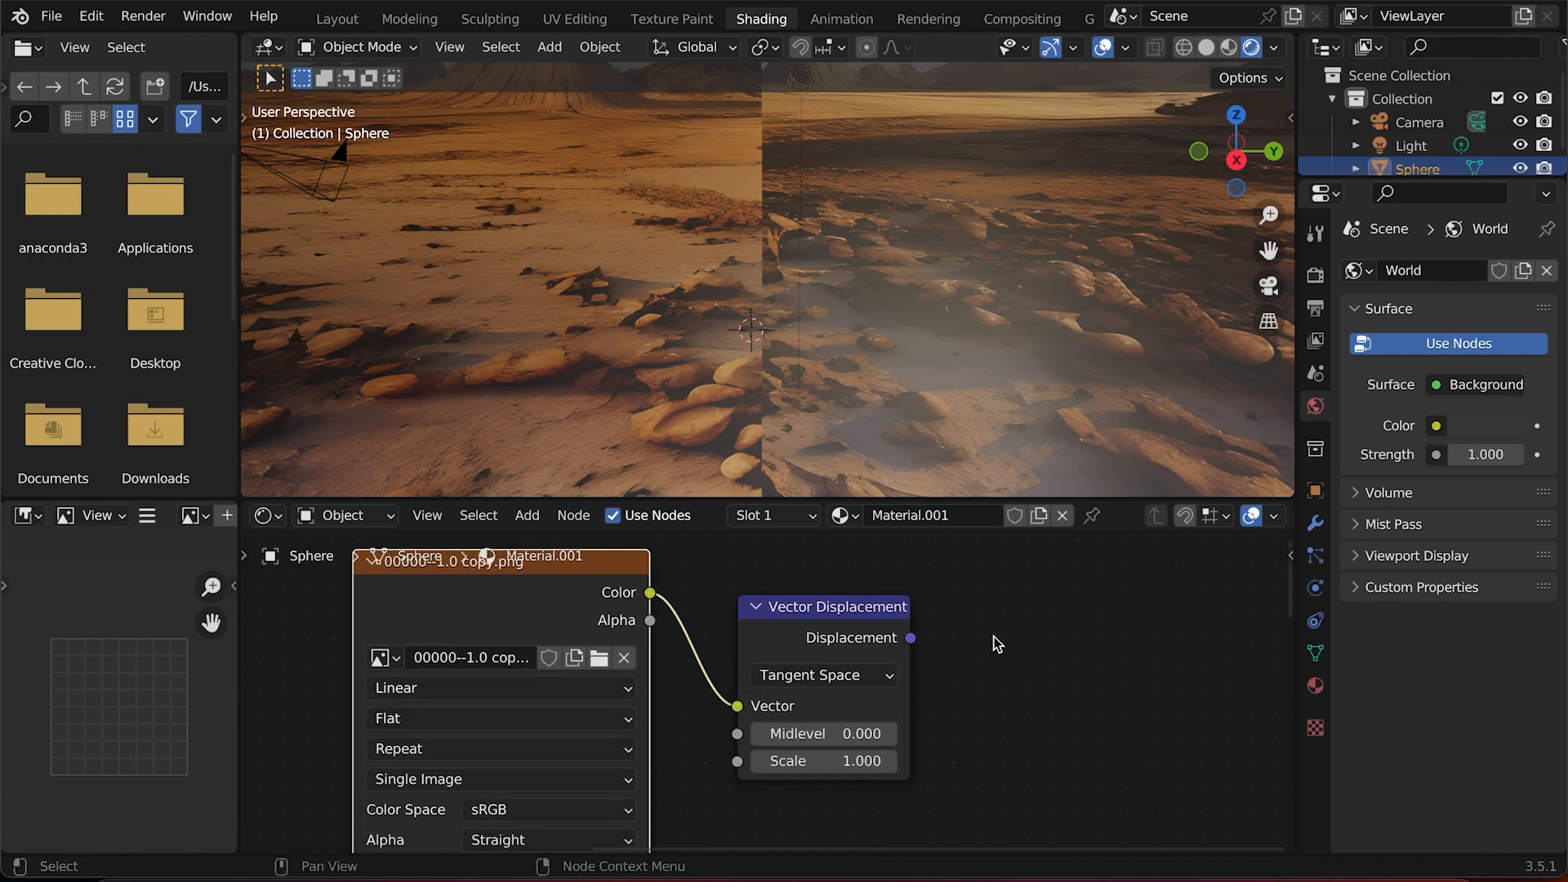
left_click_drag(844, 764, 701, 577)
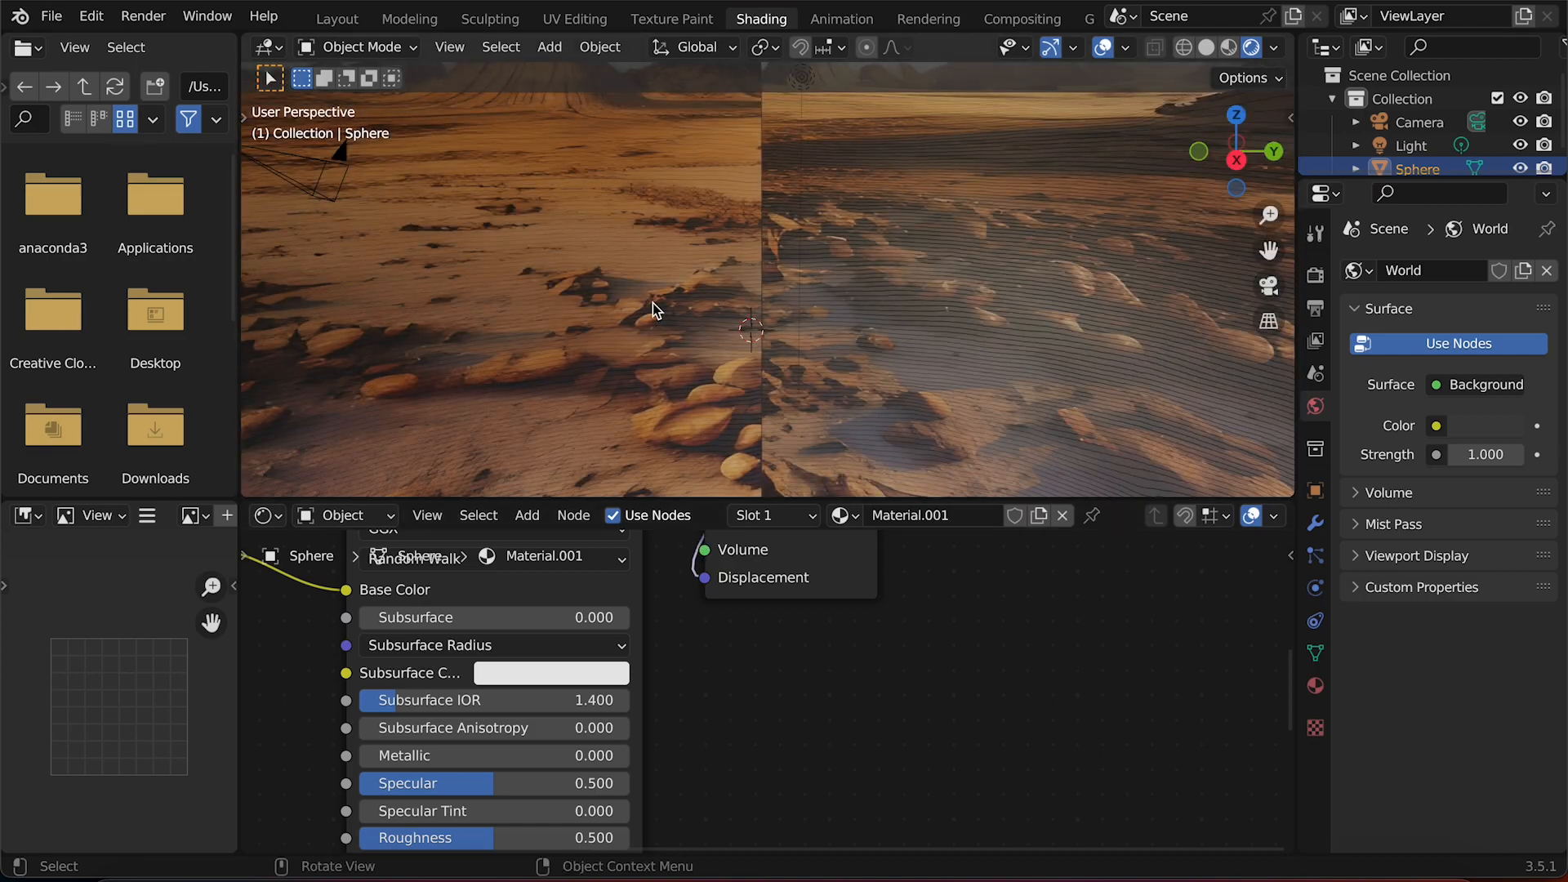
Orbit inside the sphere to inspect the displaced terrain and mountains.
scroll(653, 302, "up", 5)
scroll(653, 302, "down", 6)
scroll(654, 302, "left", 5)
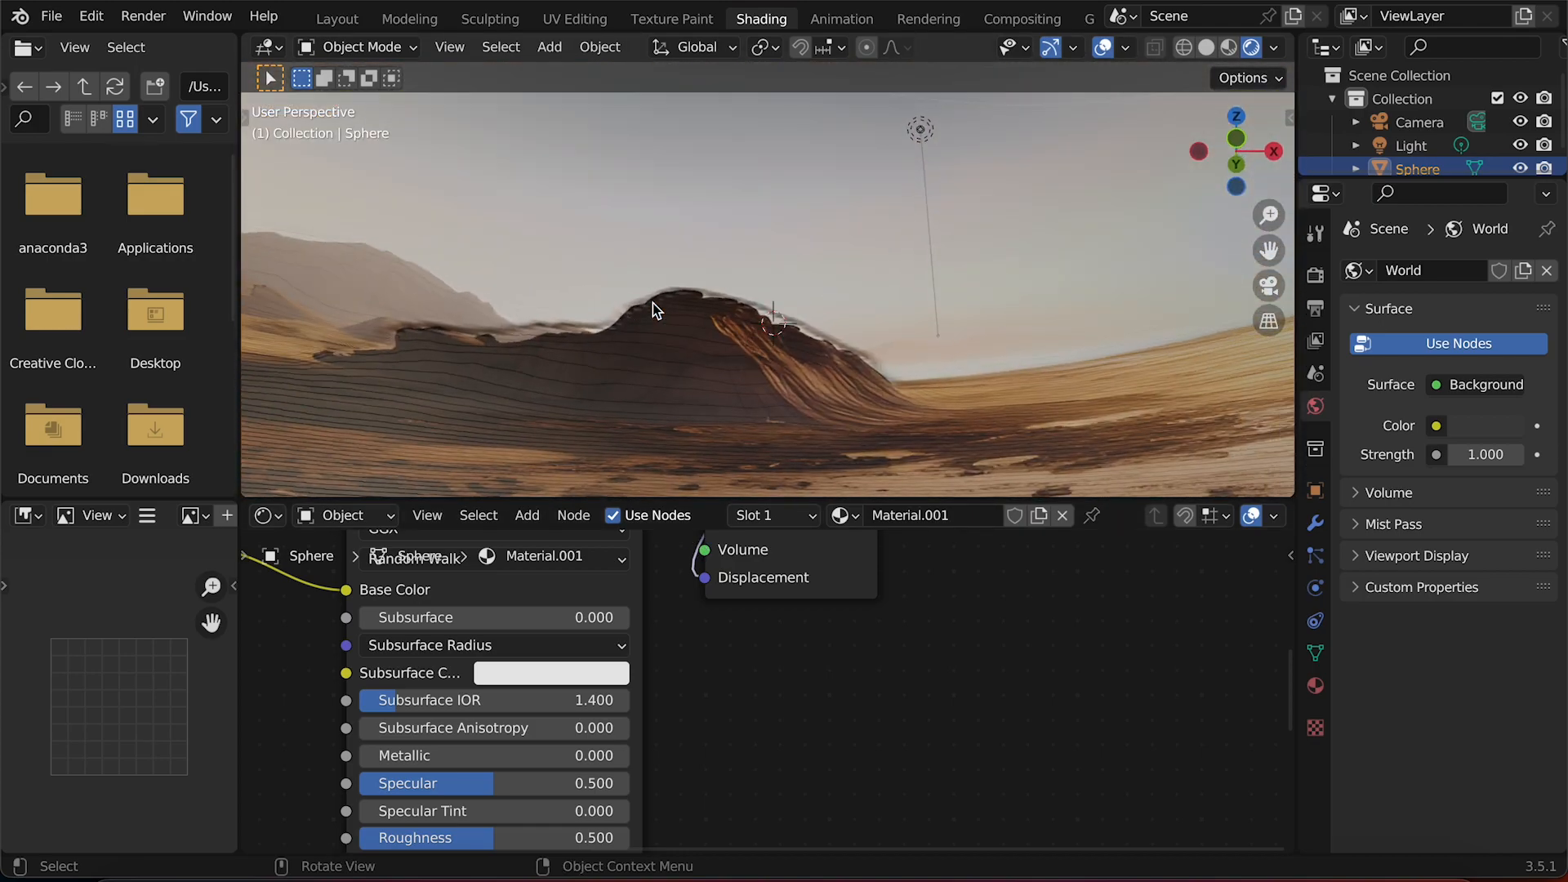
left_click(335, 23)
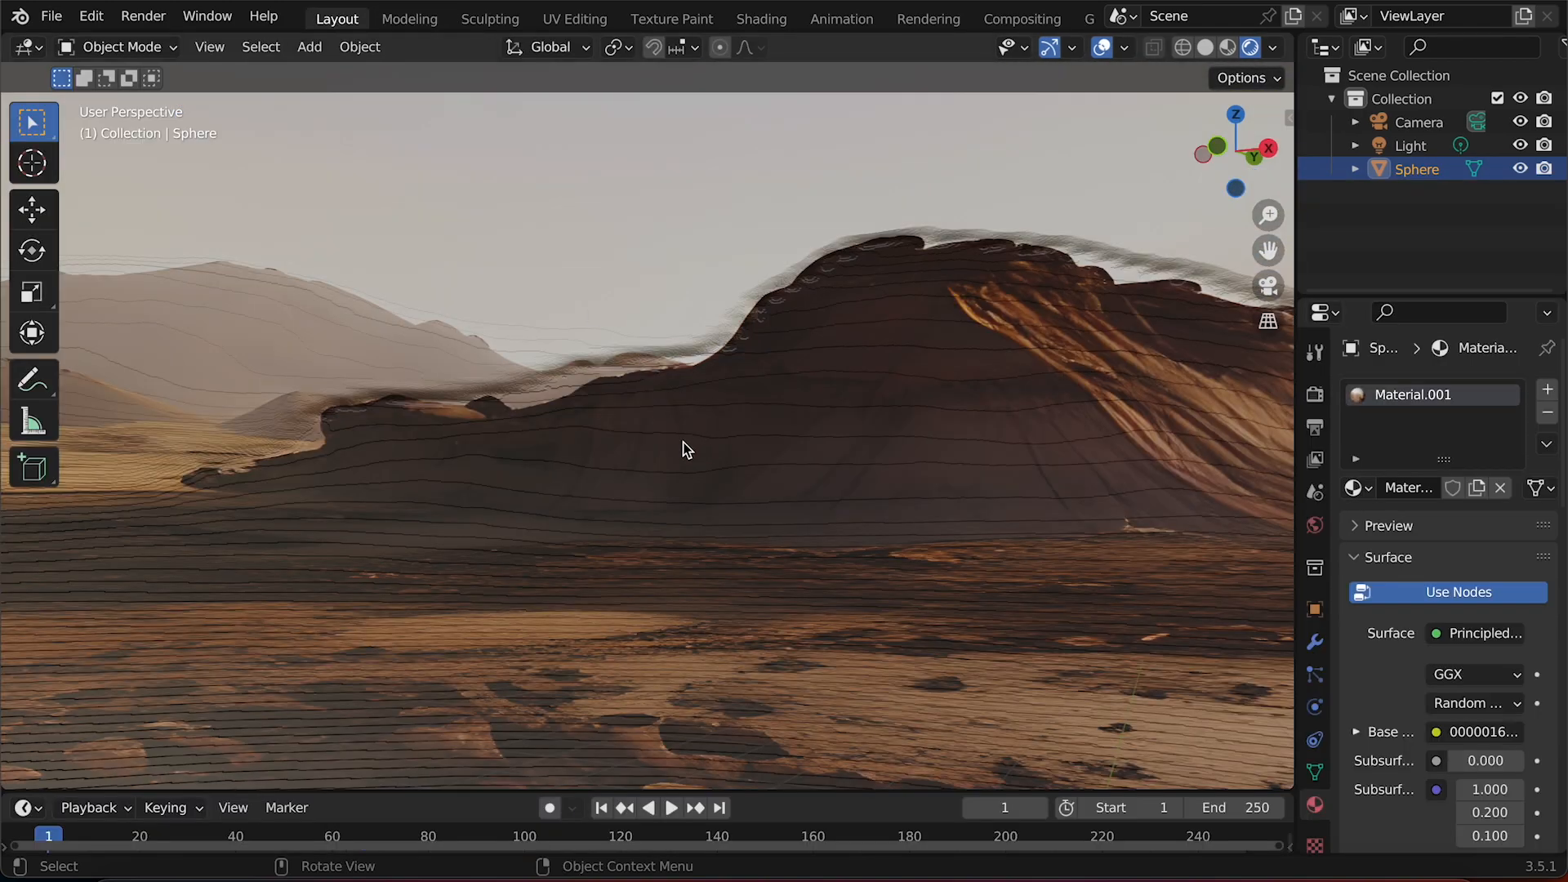
scroll(684, 448, "left", 5)
scroll(685, 447, "left", 8)
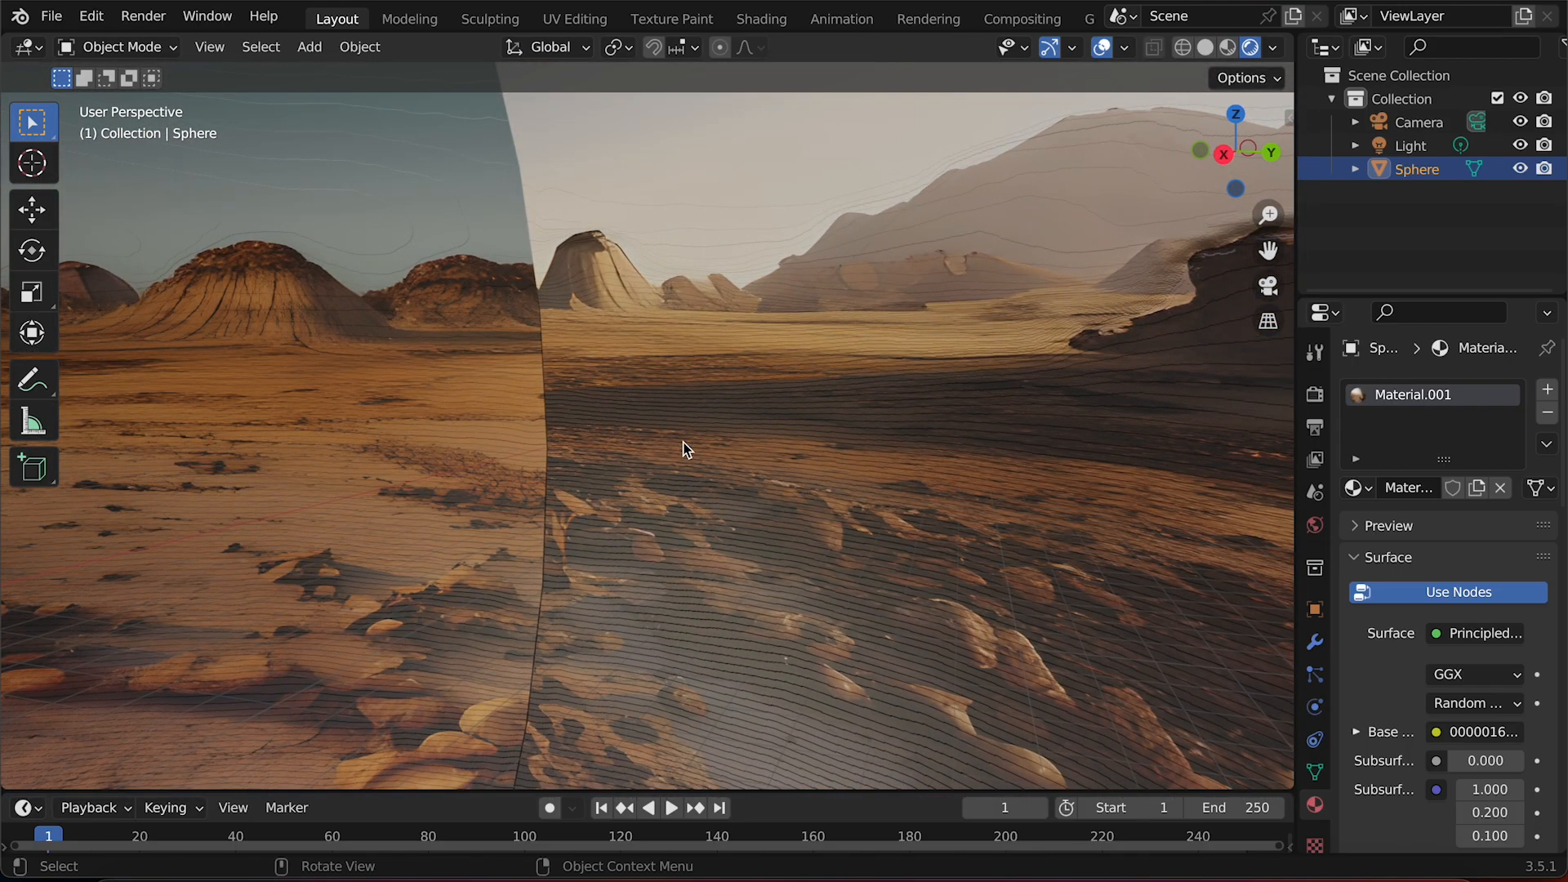
scroll(685, 448, "left", 8)
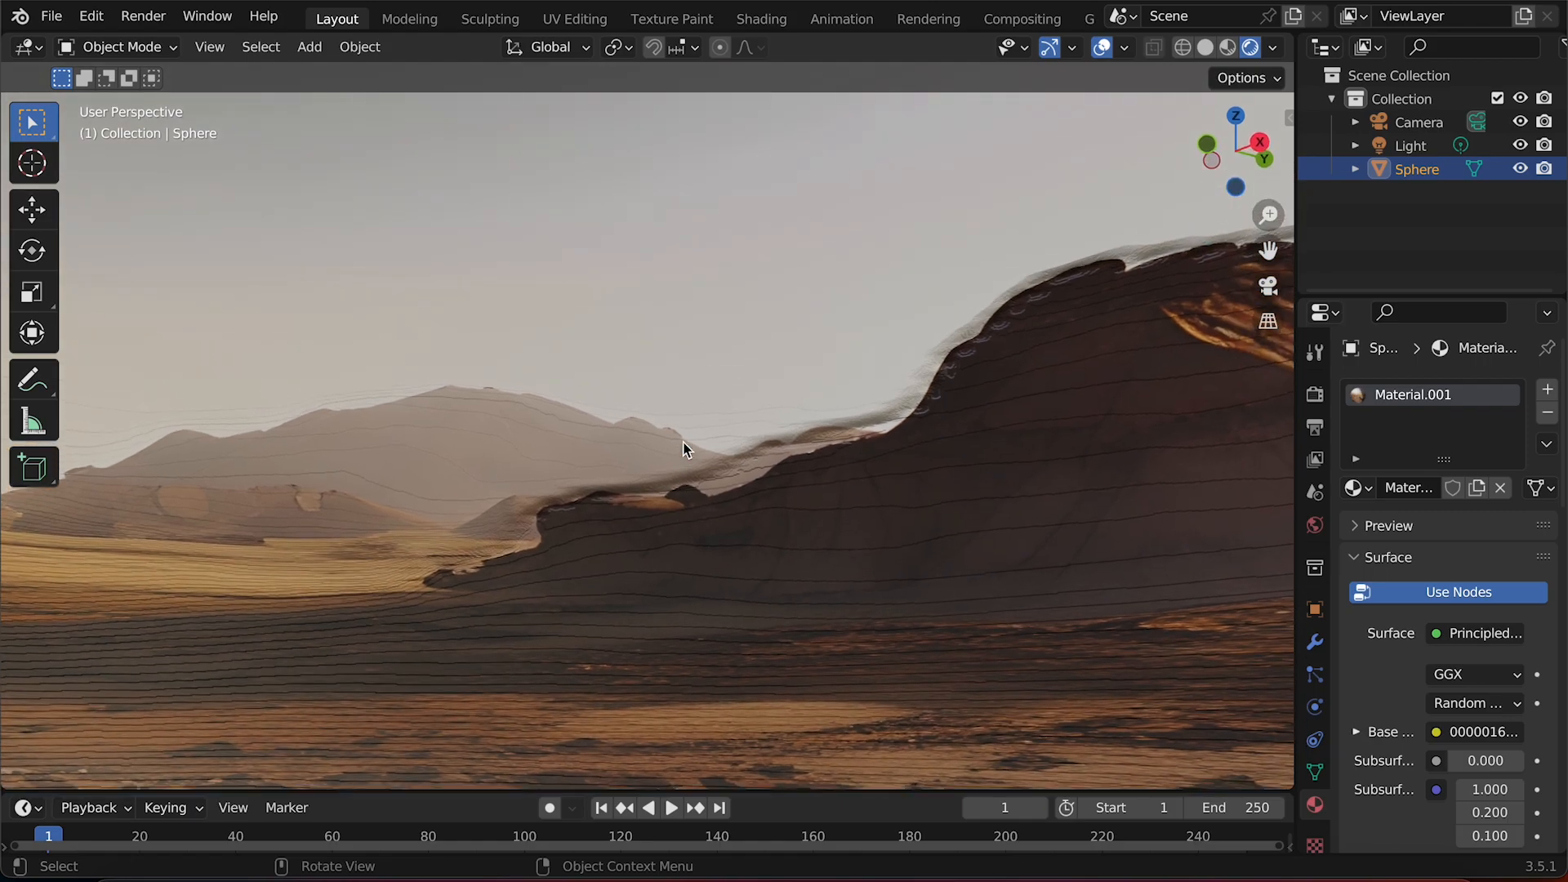
middle_click_drag(684, 447, 867, 31)
Switch back to the Layout workspace and look around the displaced ground and horizon.
left_click(762, 24)
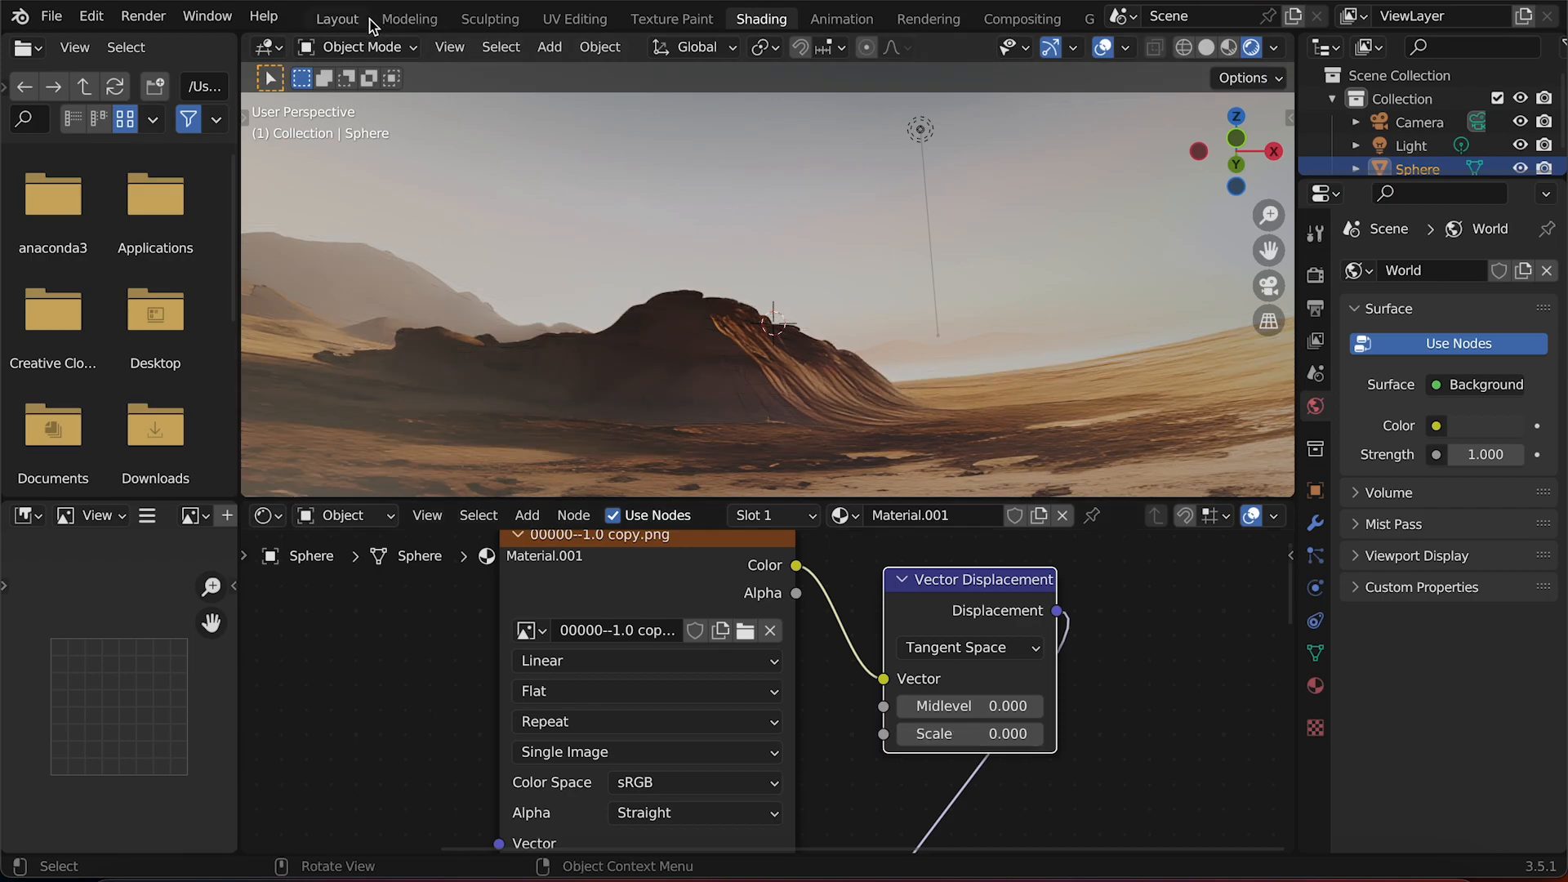
left_click(338, 20)
scroll(675, 404, "down", 10)
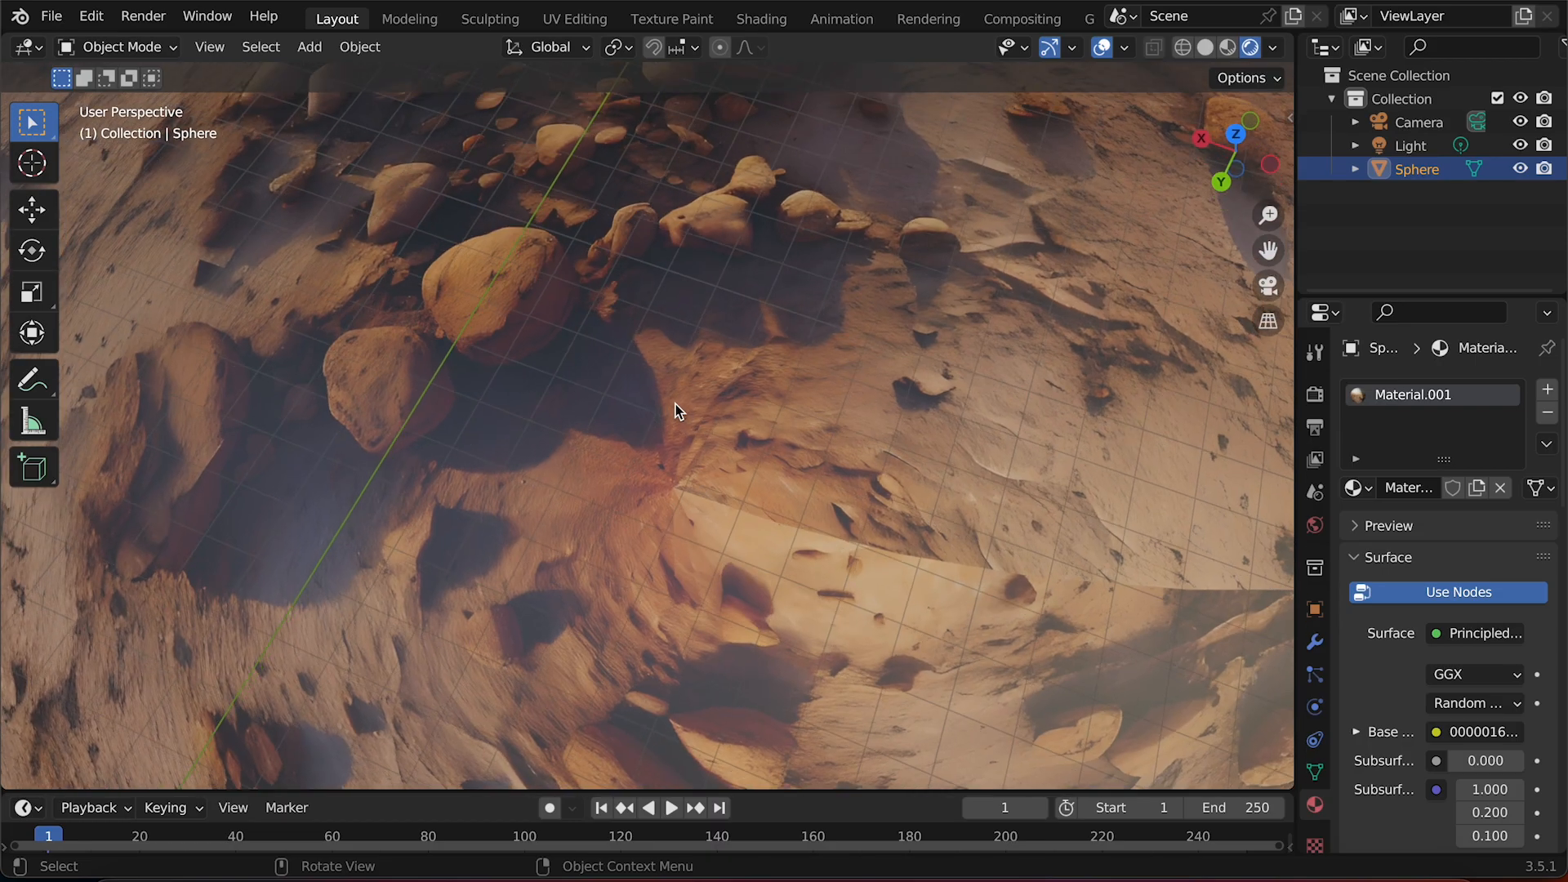
scroll(675, 404, "up", 15)
scroll(675, 404, "left", 10)
scroll(675, 404, "up", 8)
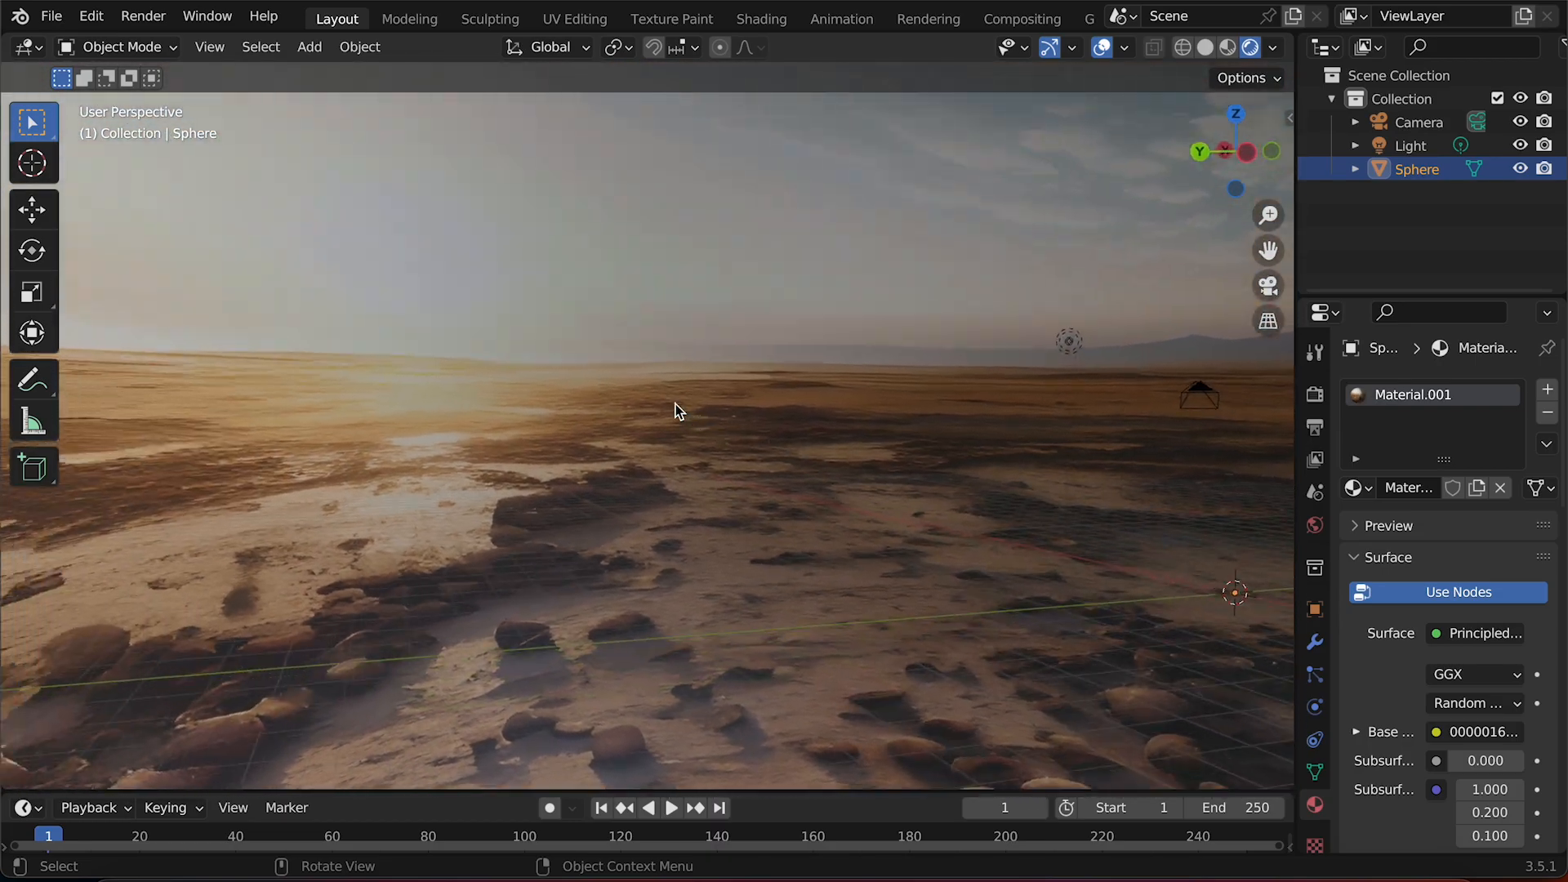
scroll(675, 405, "down", 3)
scroll(674, 411, "right", 15)
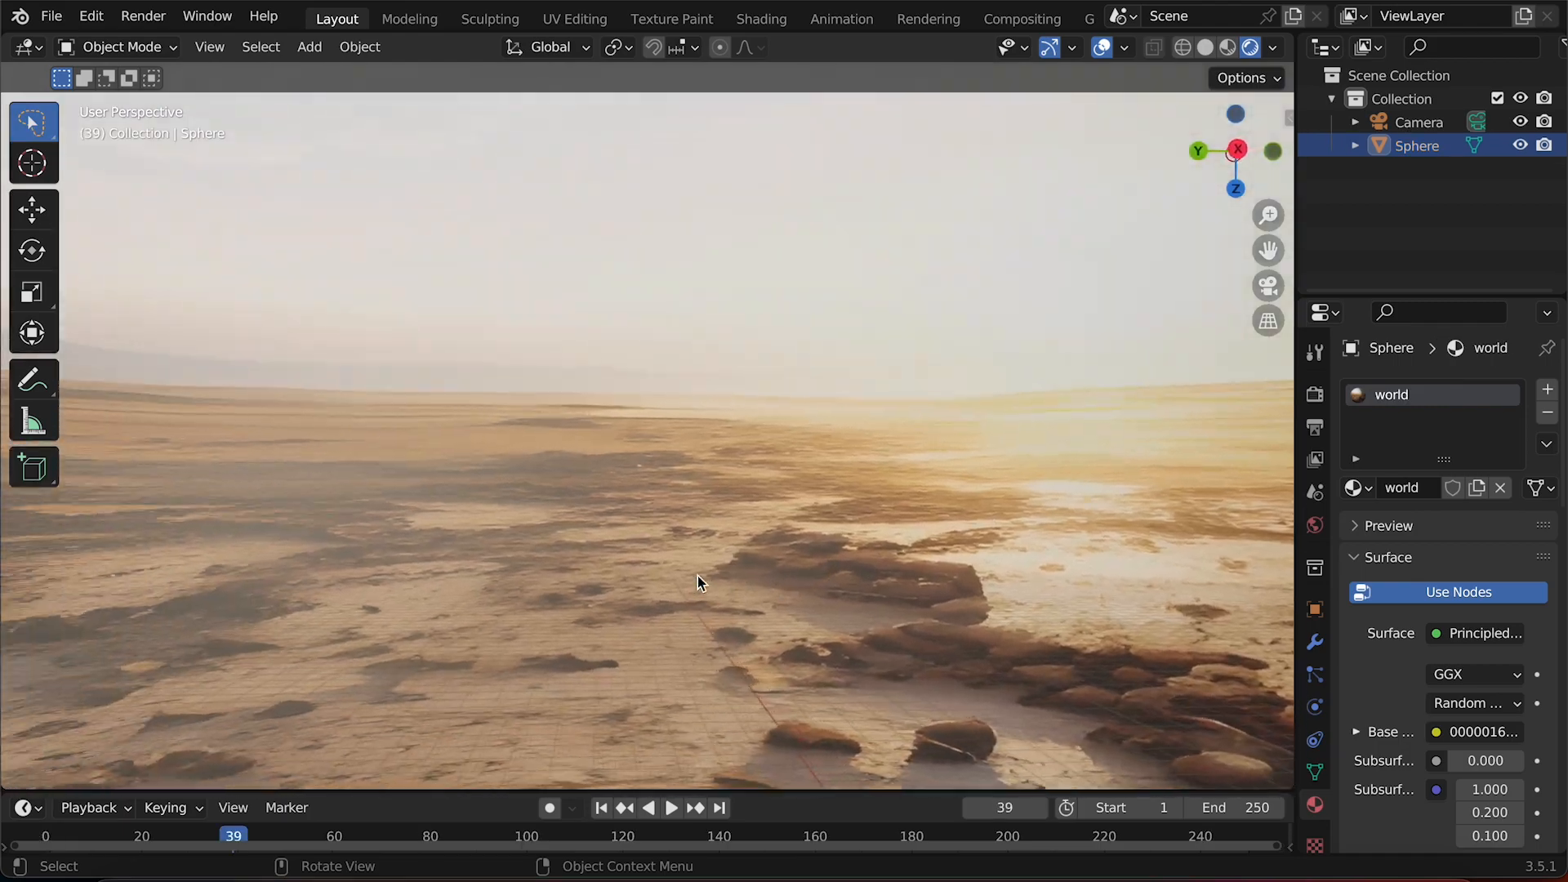
Orbit around the whole panorama to examine the depth-displaced mountains, sky and rocky ground.
scroll(698, 576, "up", 10)
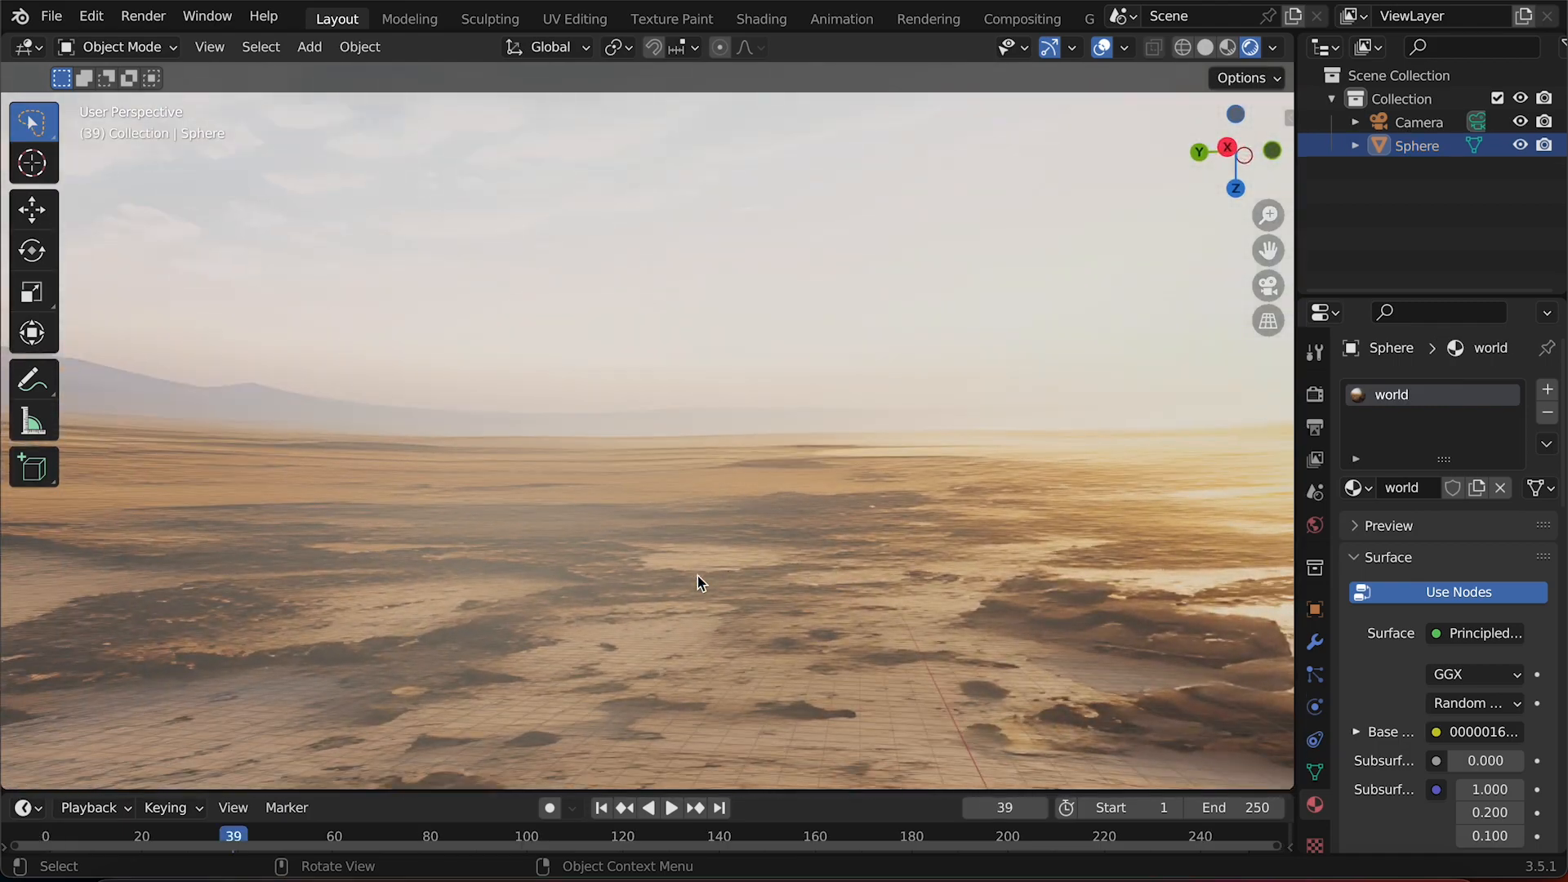
scroll(698, 576, "right", 15)
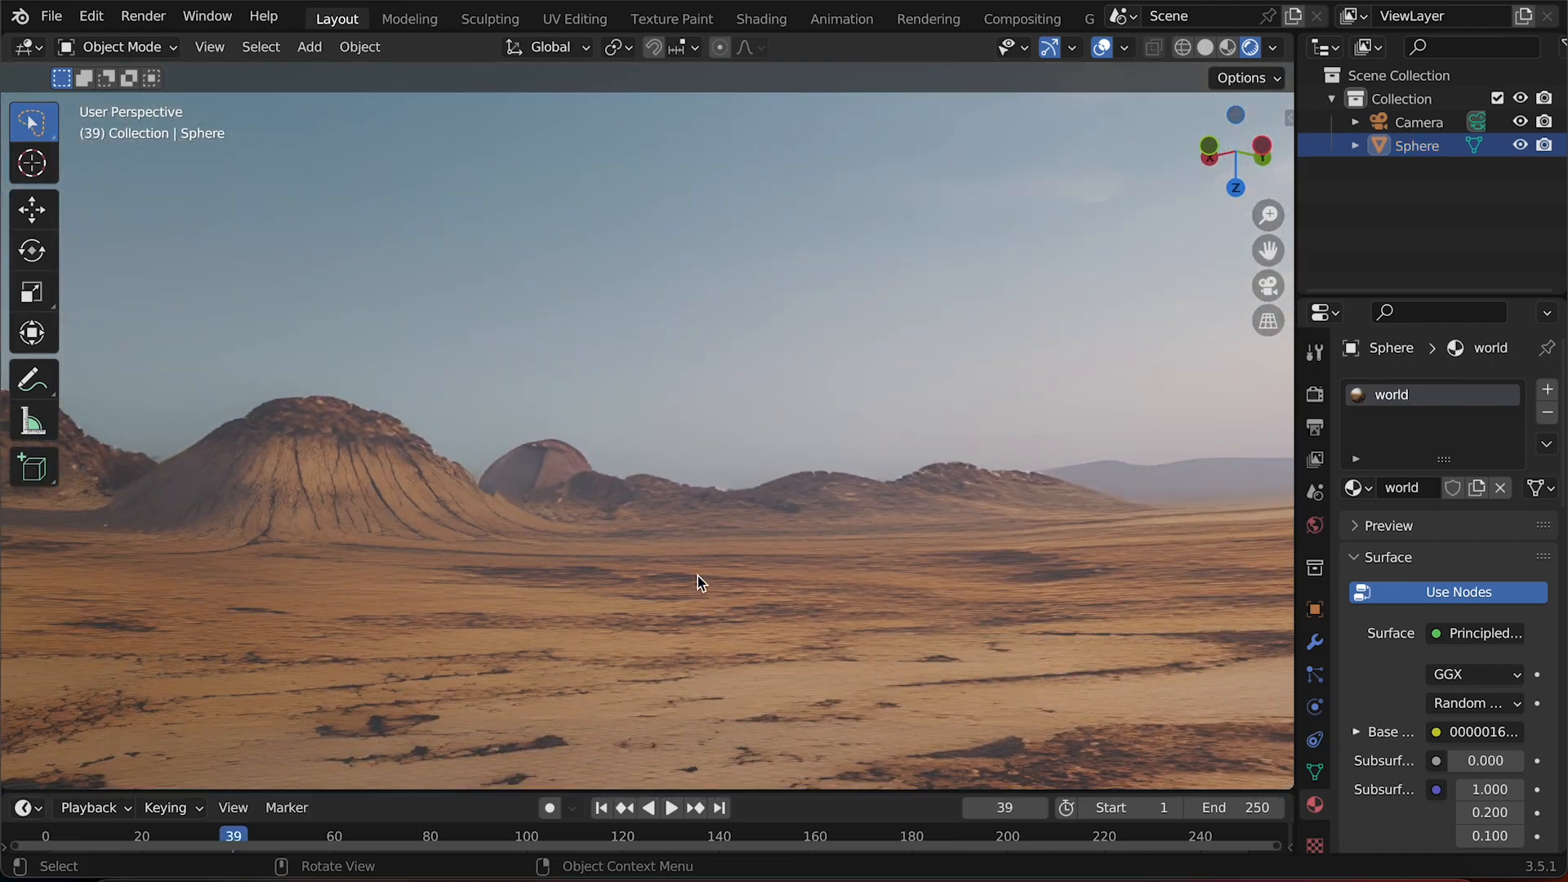
scroll(698, 576, "up", 15)
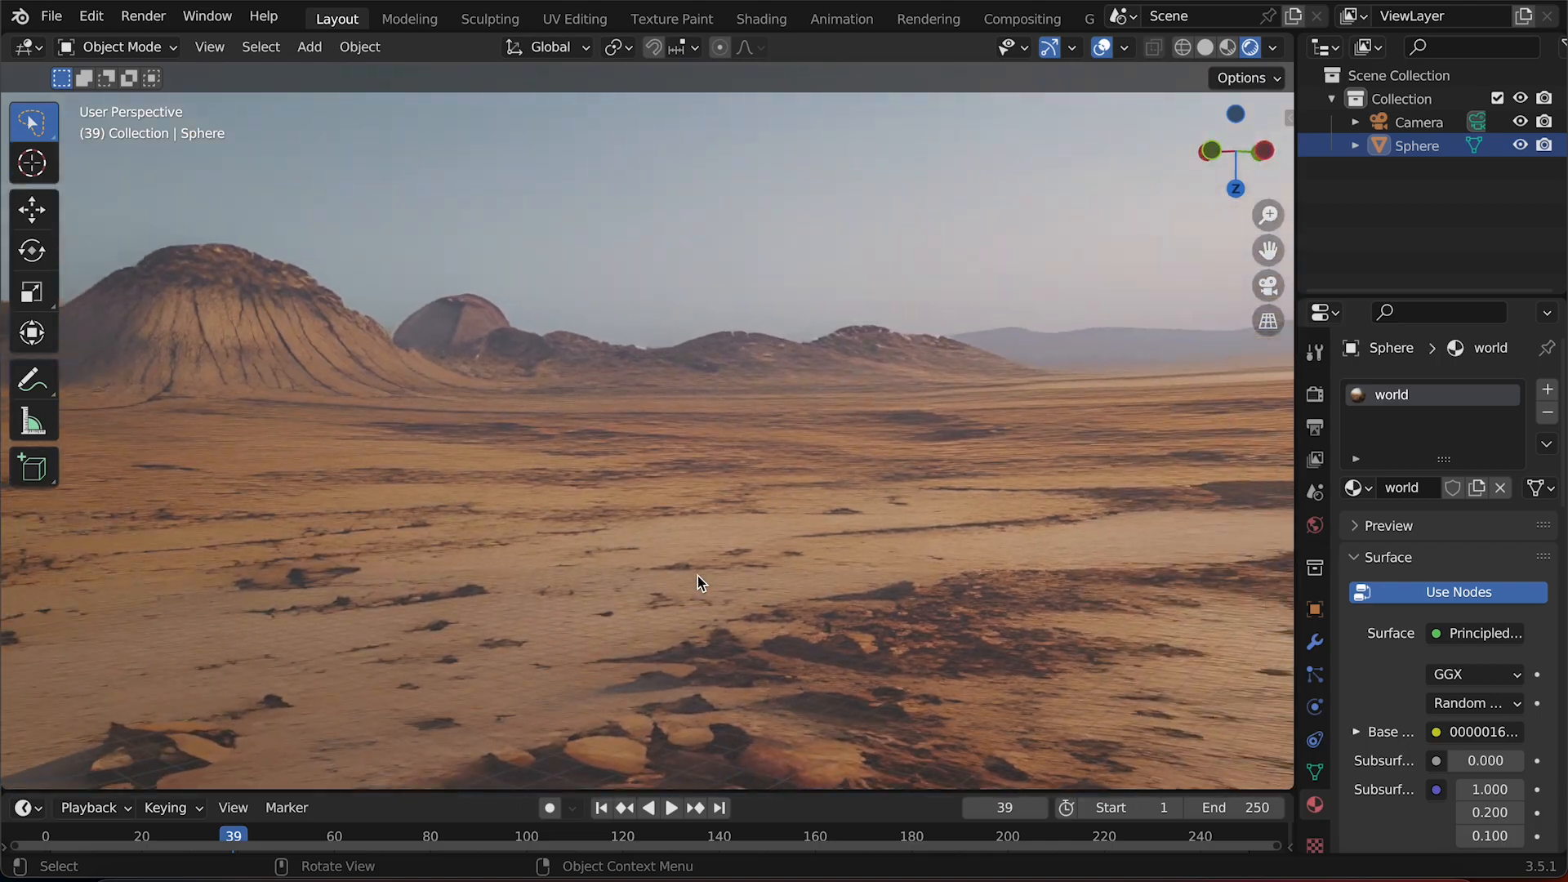
scroll(698, 576, "down", 15)
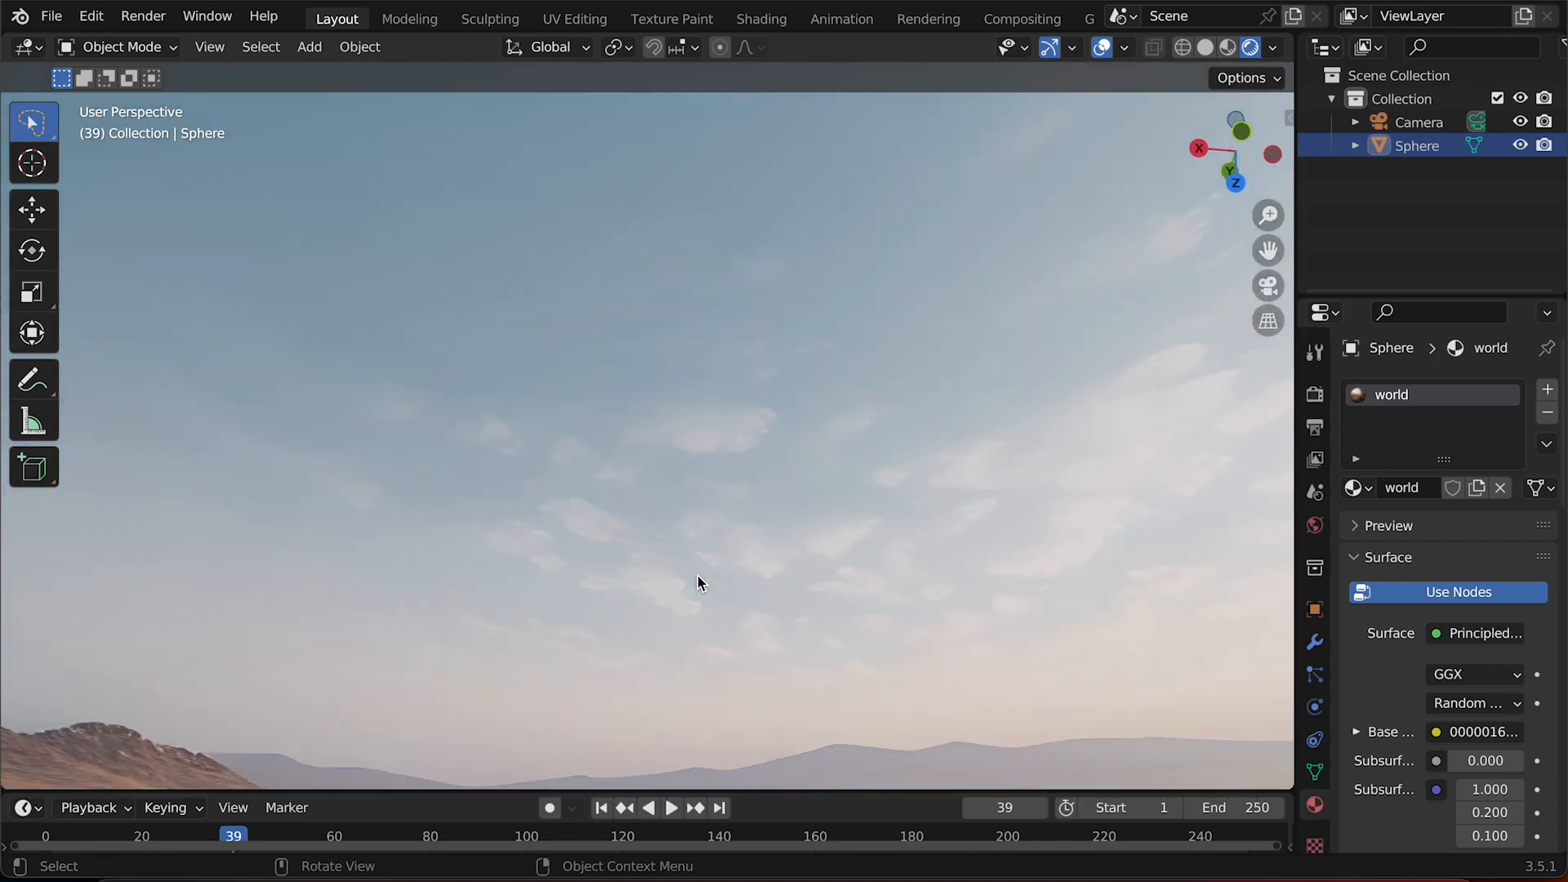
scroll(697, 576, "up", 10)
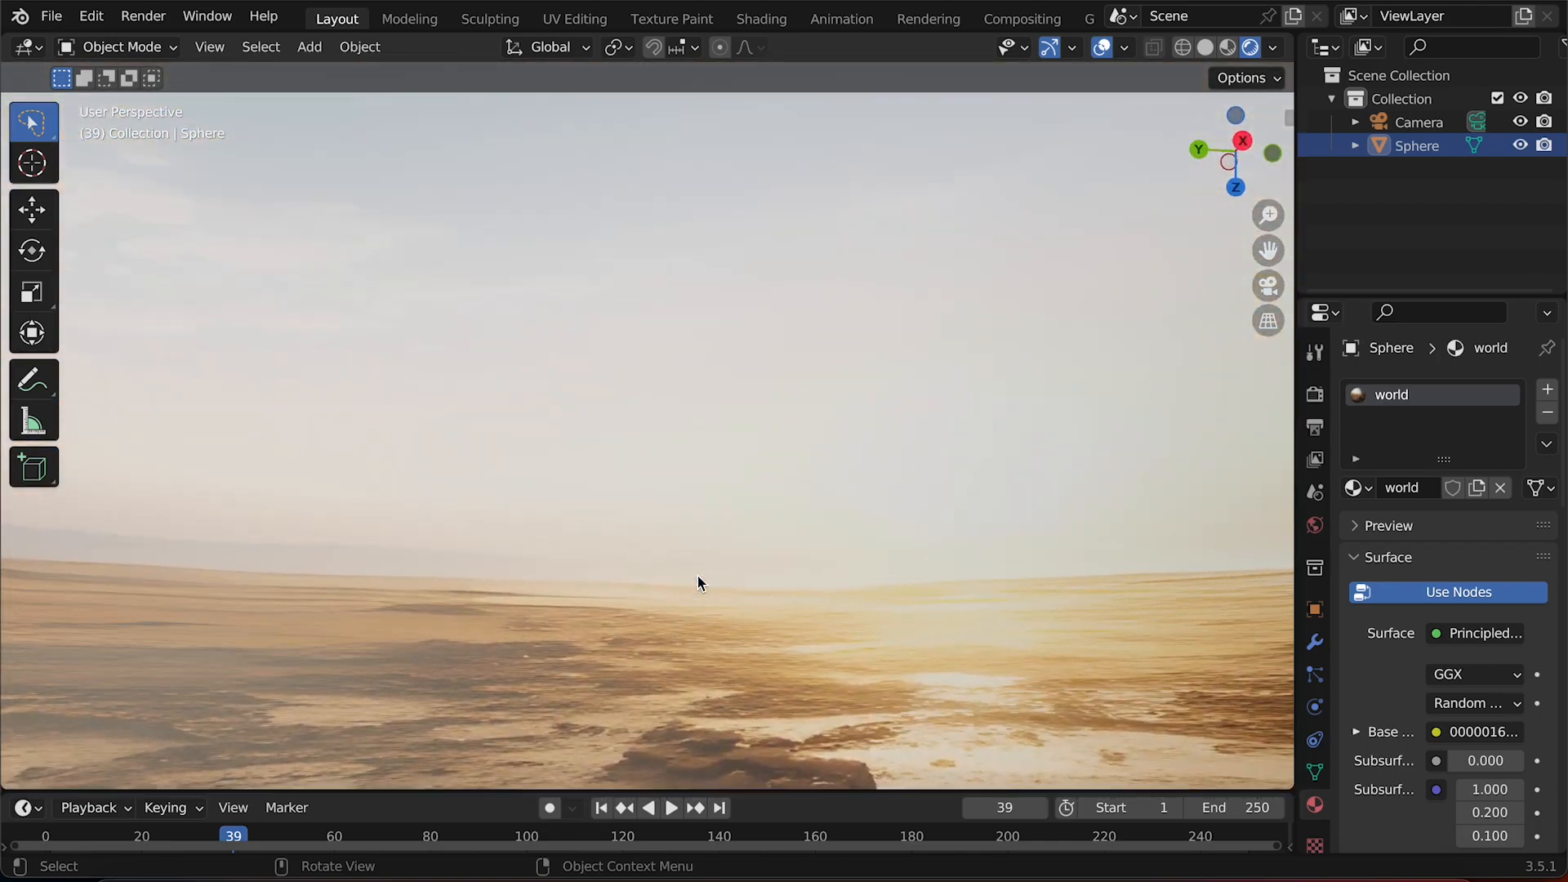
scroll(697, 576, "down", 15)
scroll(698, 576, "up", 10)
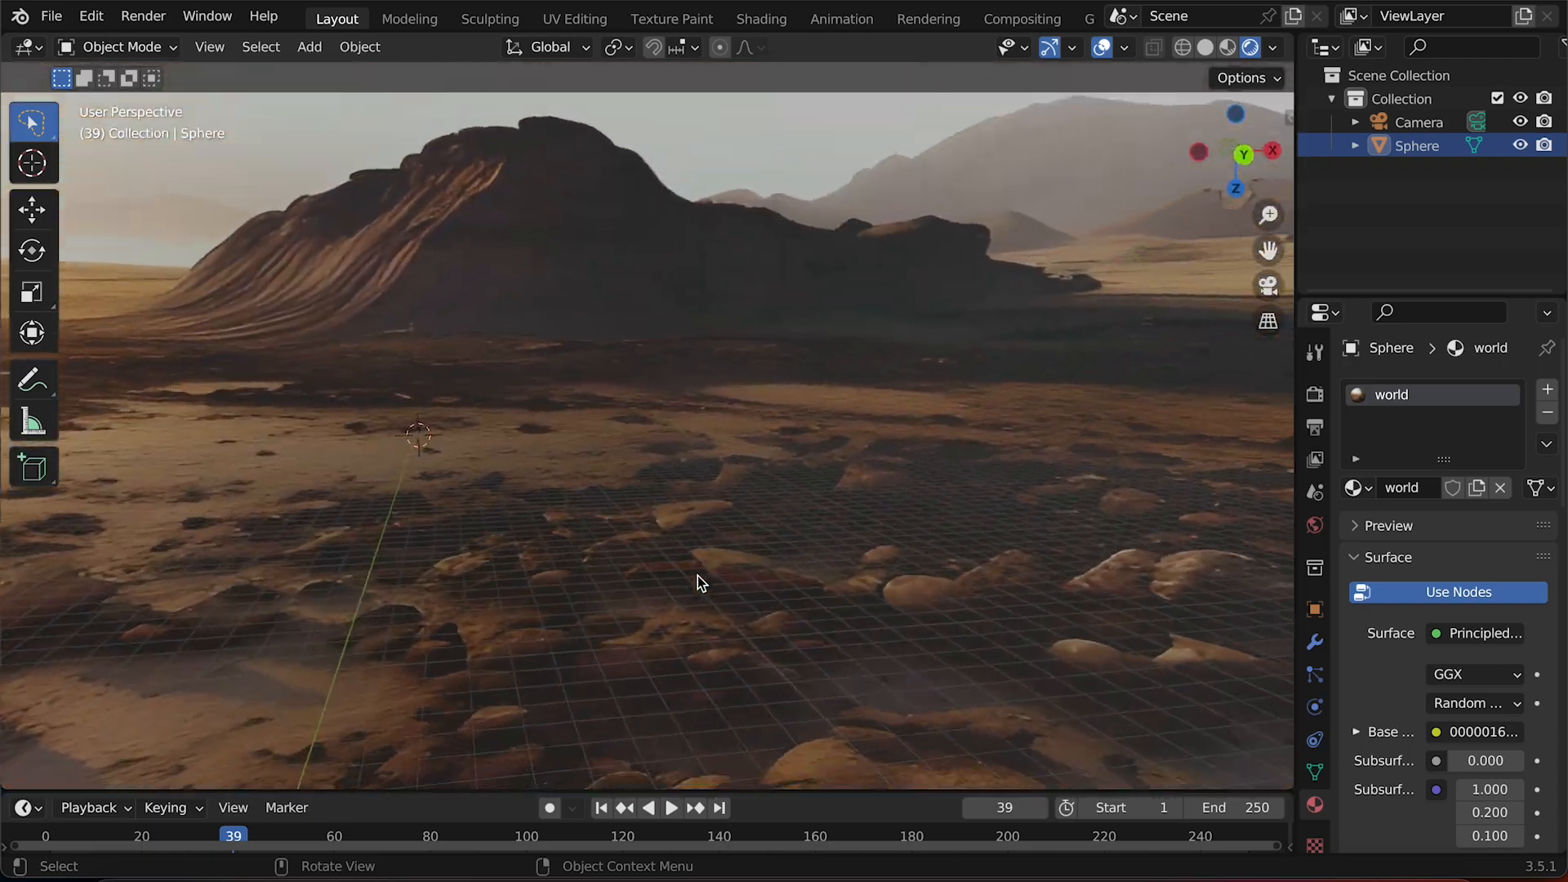
scroll(697, 576, "down", 15)
scroll(698, 576, "up", 10)
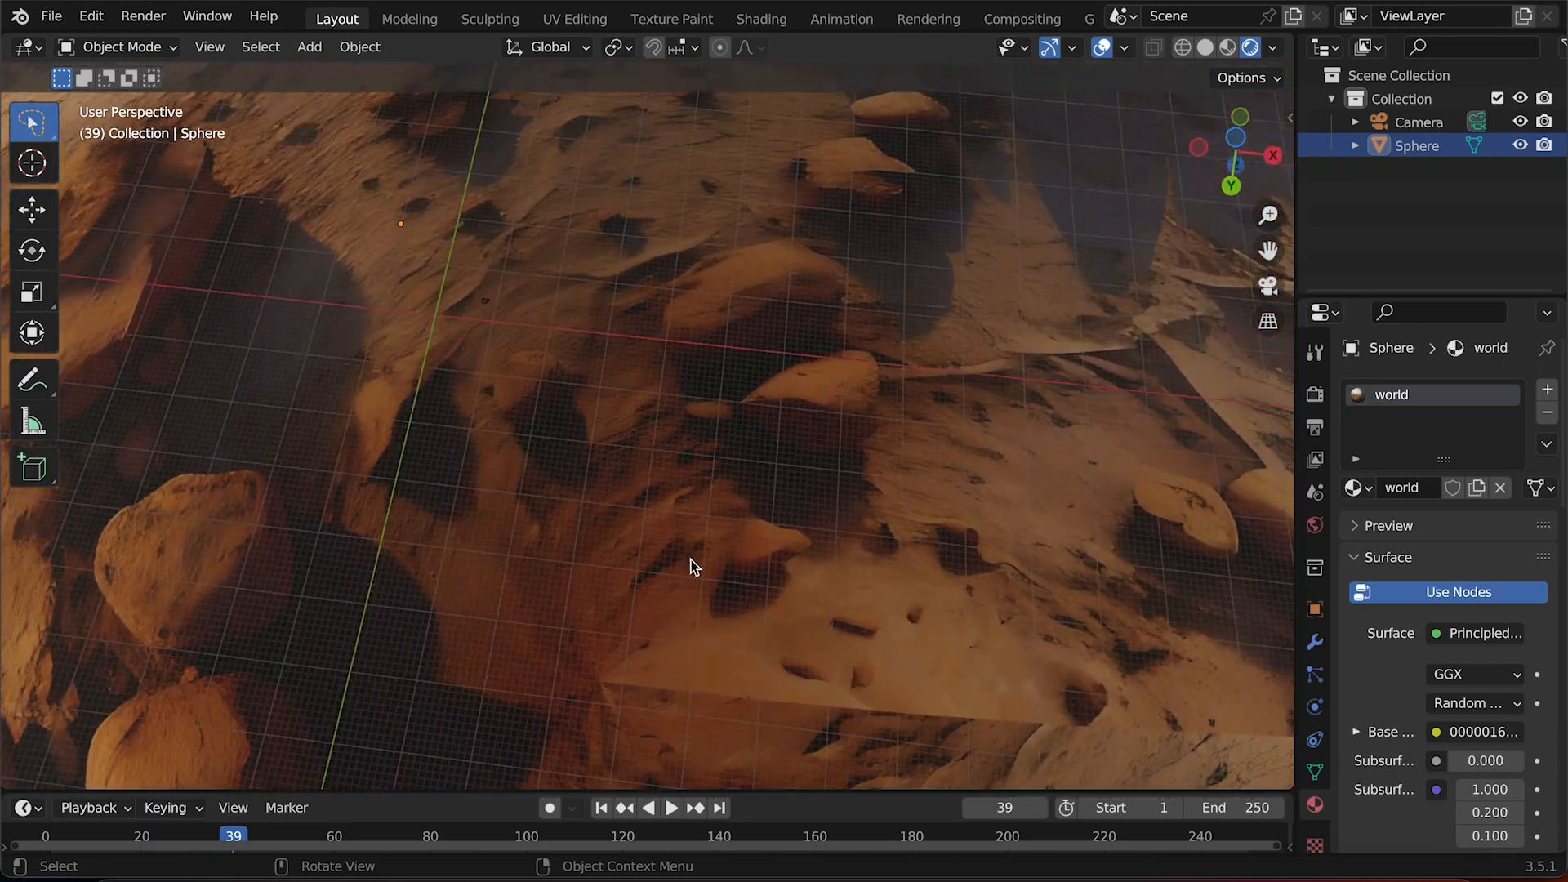
scroll(688, 550, "up", 10)
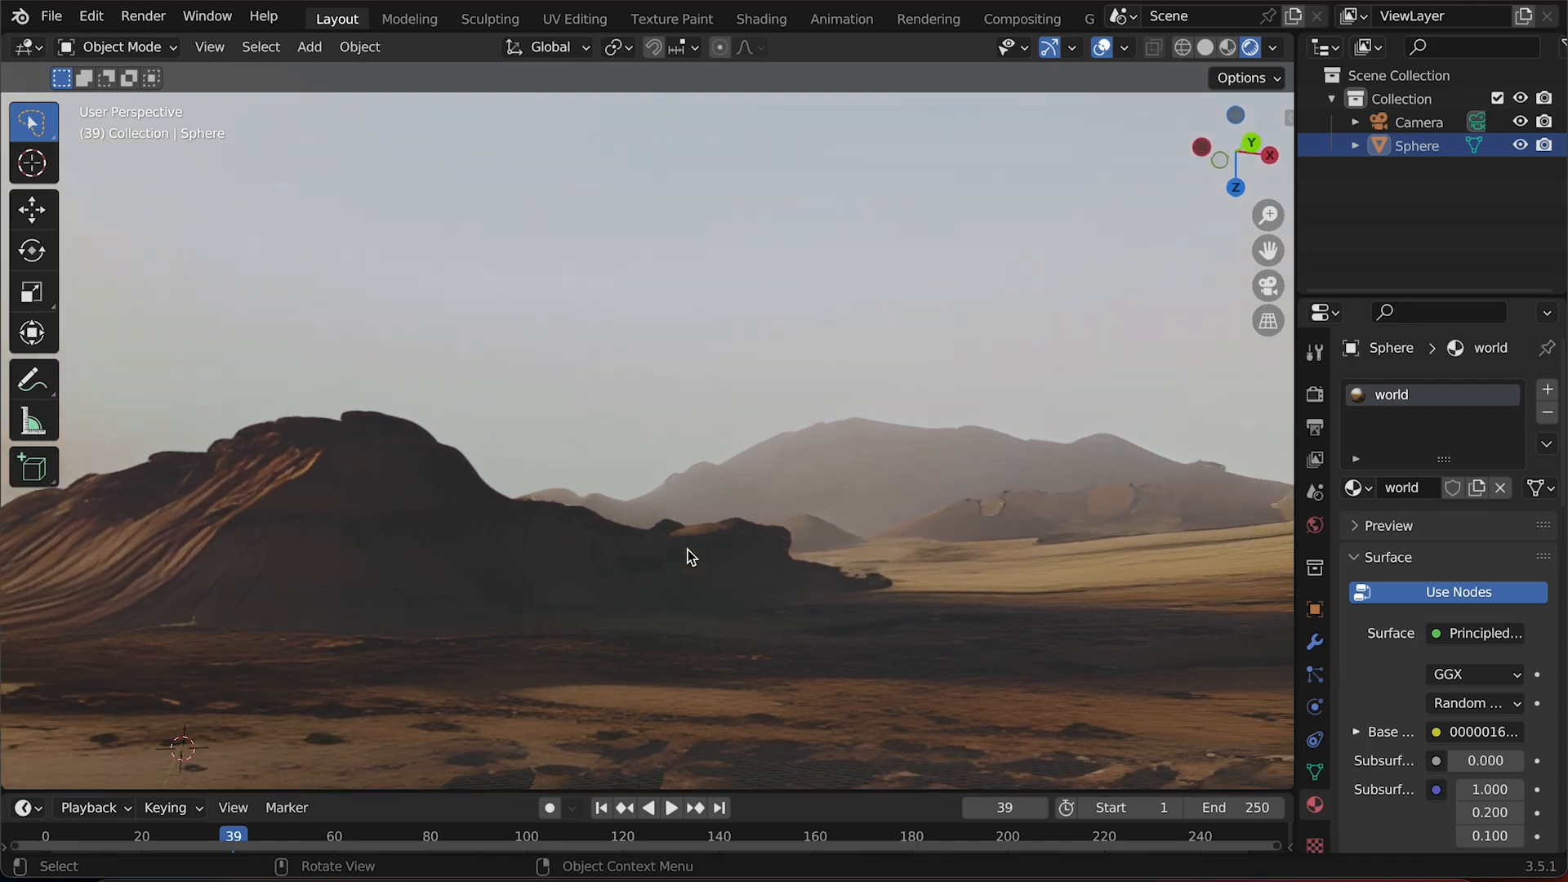
scroll(688, 550, "right", 8)
scroll(688, 551, "right", 5)
scroll(688, 550, "down", 8)
scroll(687, 551, "up", 6)
scroll(688, 551, "right", 8)
scroll(687, 551, "down", 10)
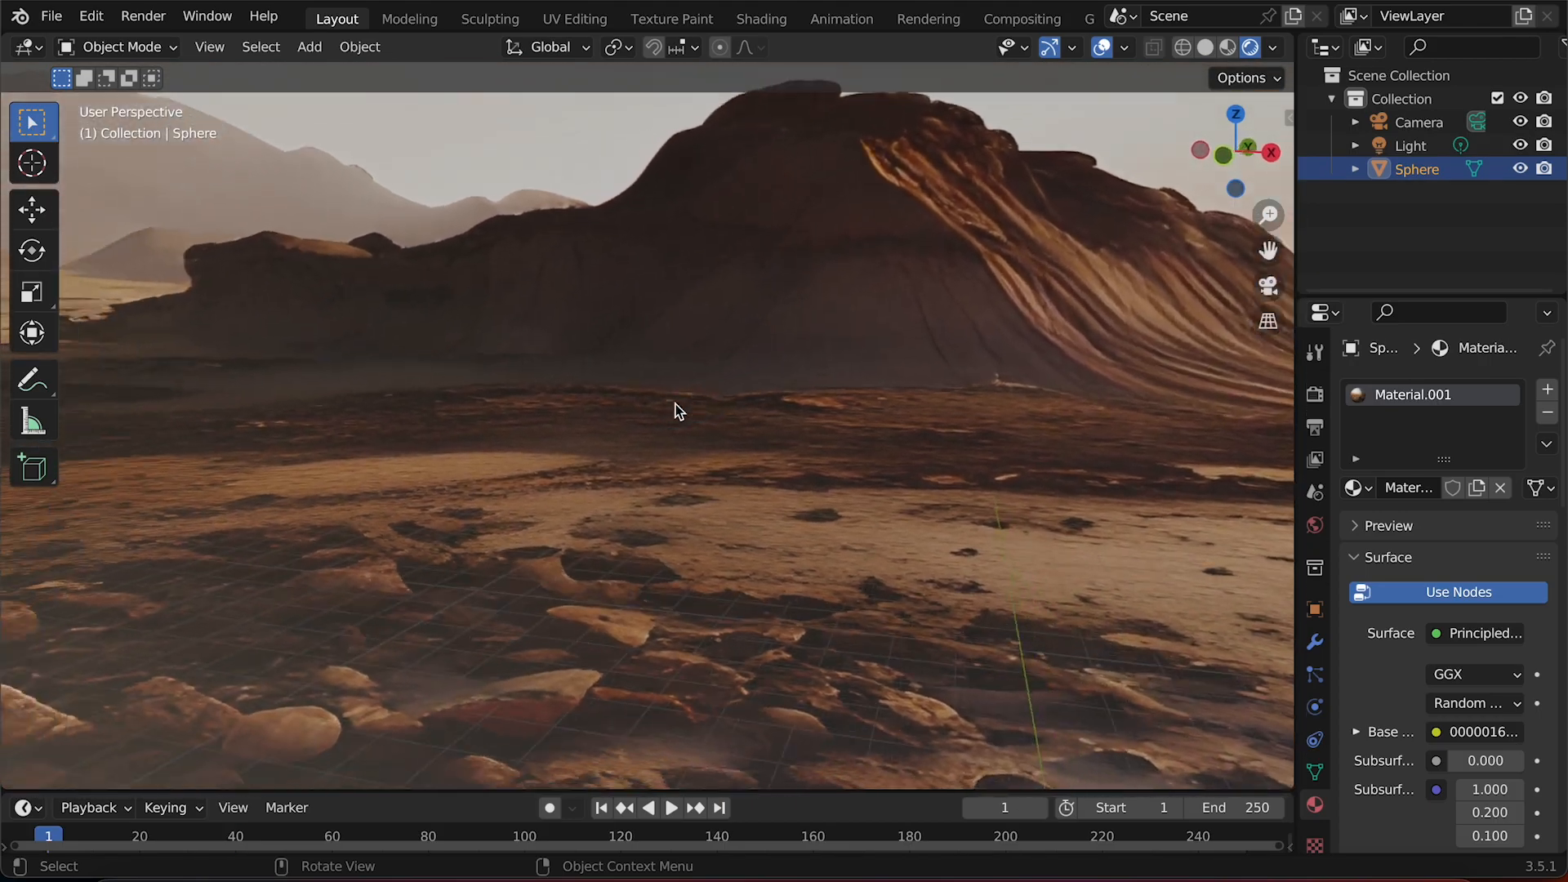
scroll(675, 410, "left", 10)
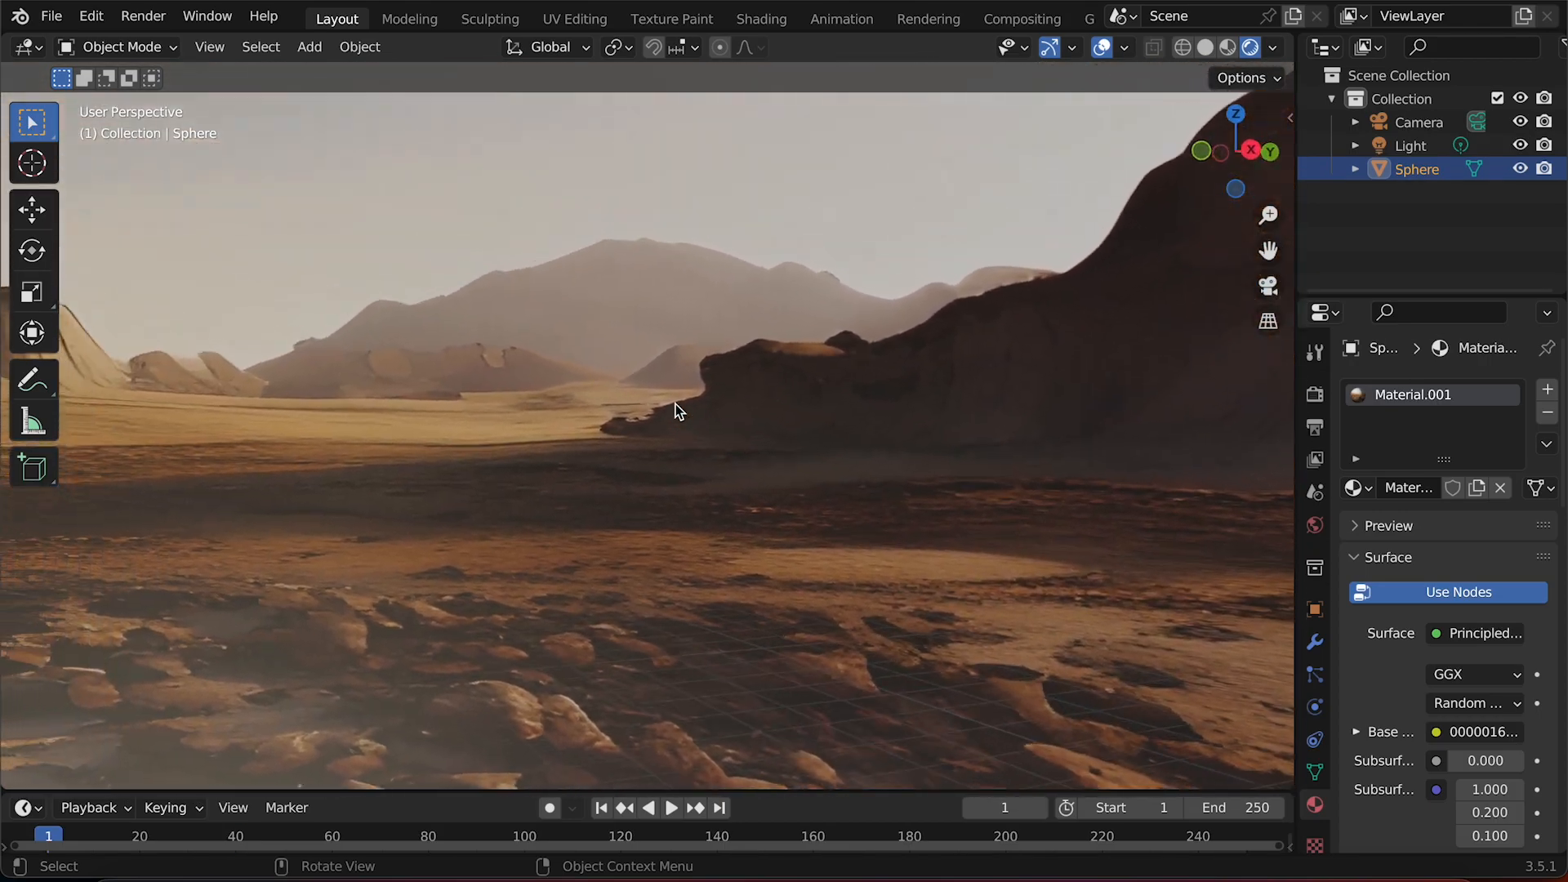
scroll(674, 411, "up", 10)
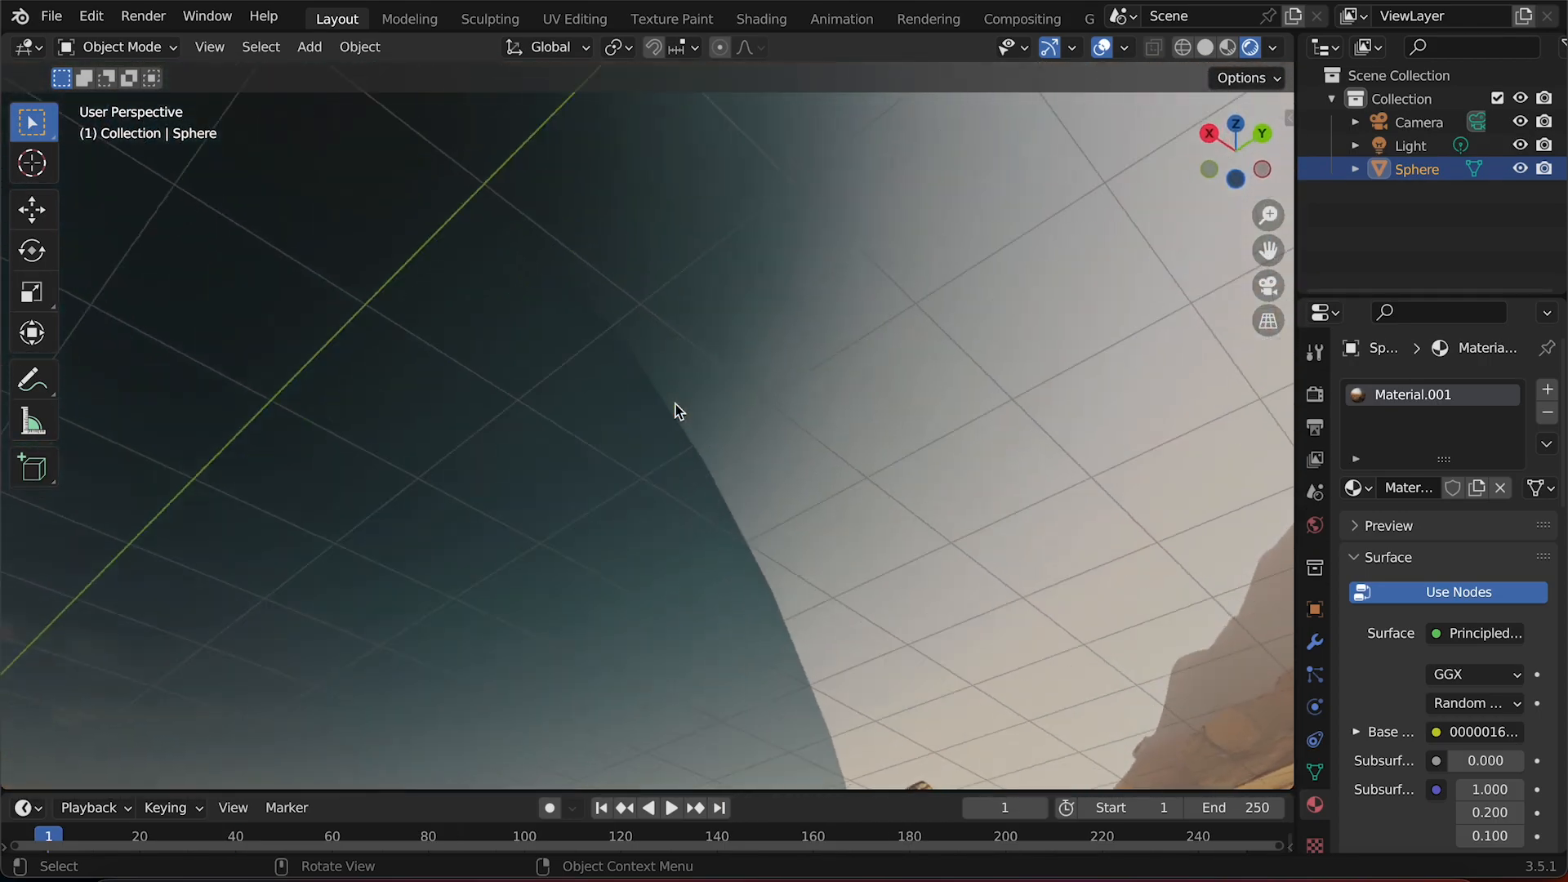
Look around from inside the sphere at the horizon, distant mountains and ground texture.
scroll(674, 411, "down", 10)
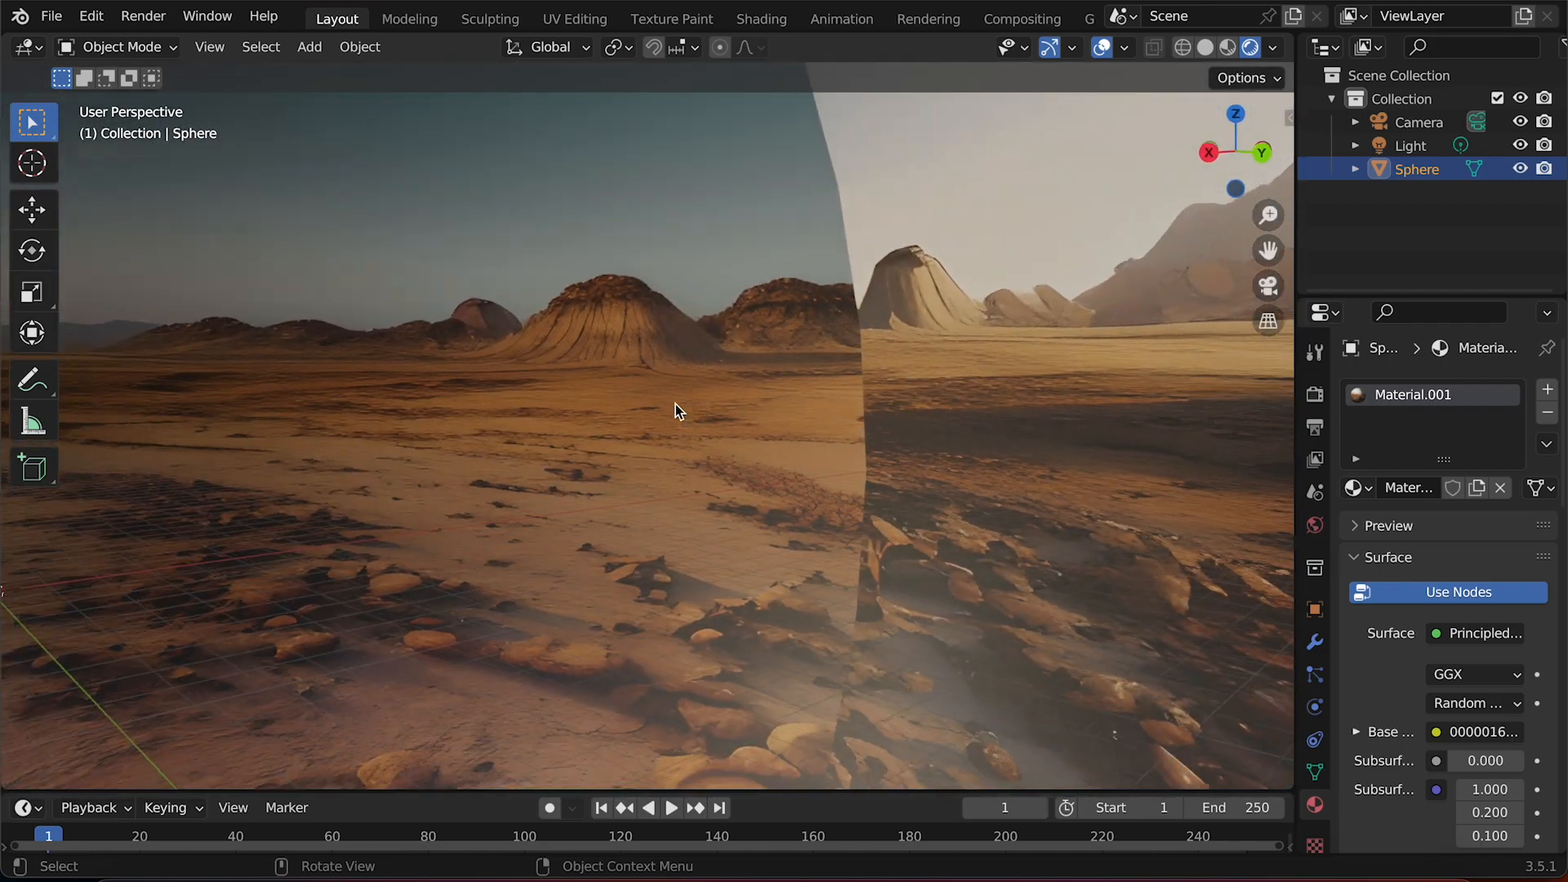
scroll(674, 411, "left", 10)
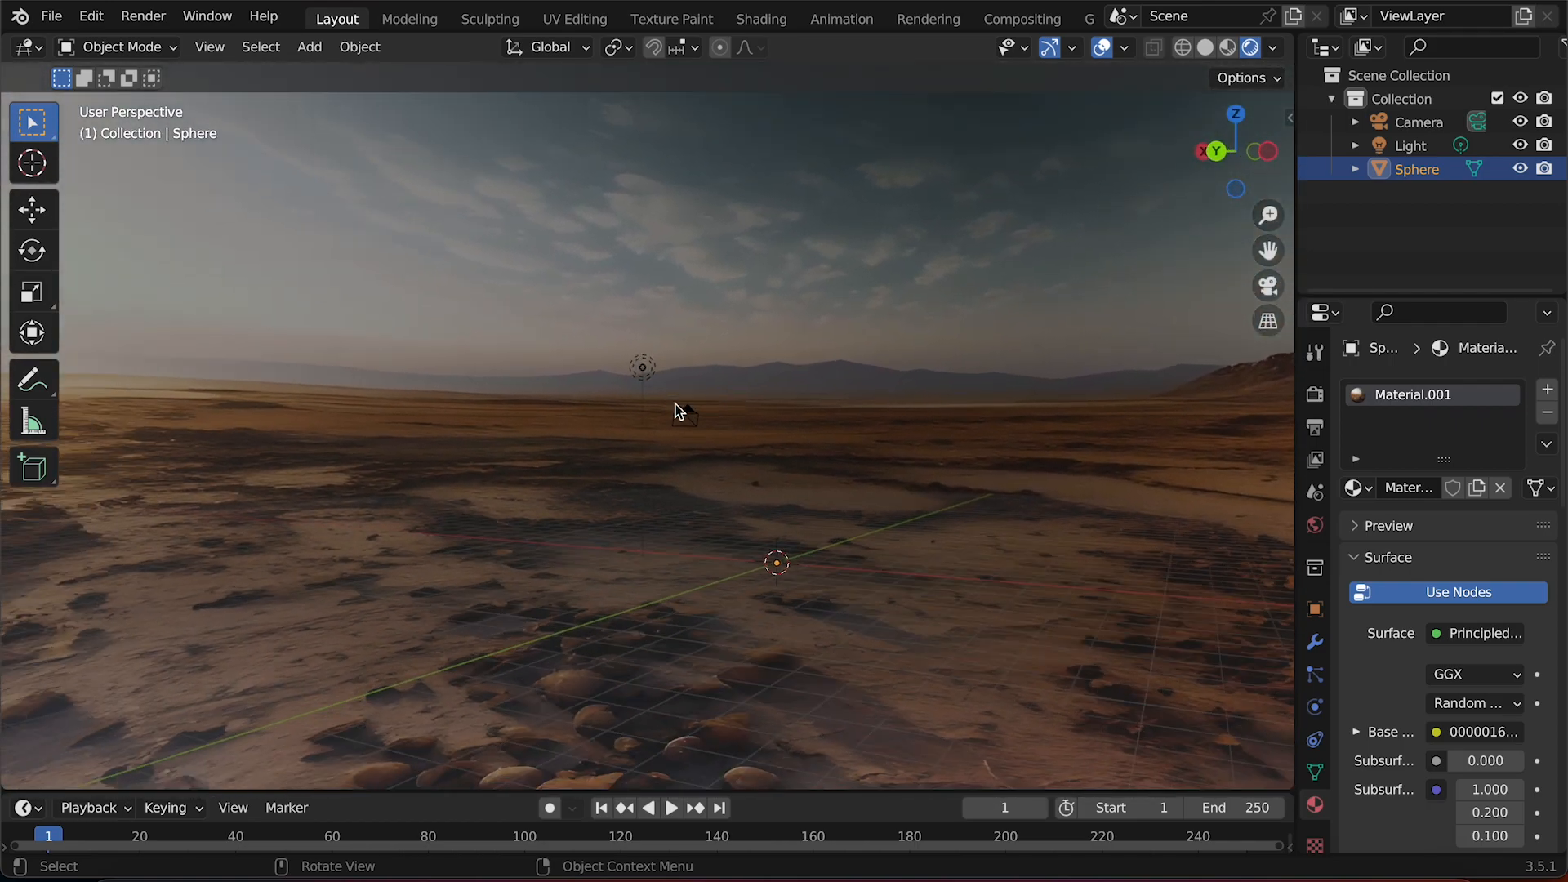
scroll(675, 410, "left", 5)
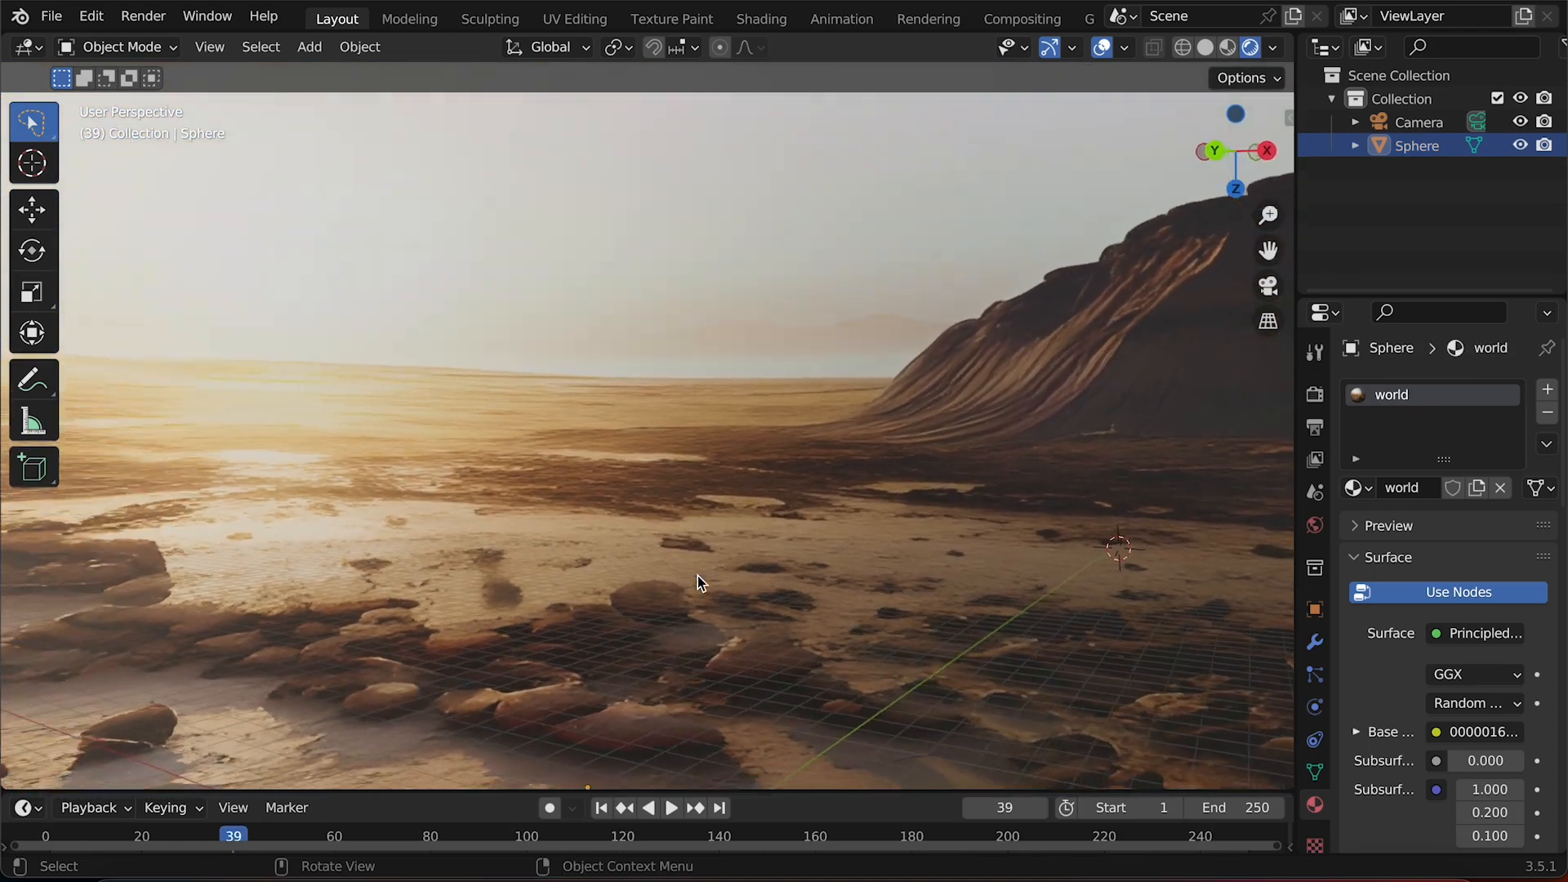
scroll(698, 582, "left", 10)
scroll(698, 581, "left", 10)
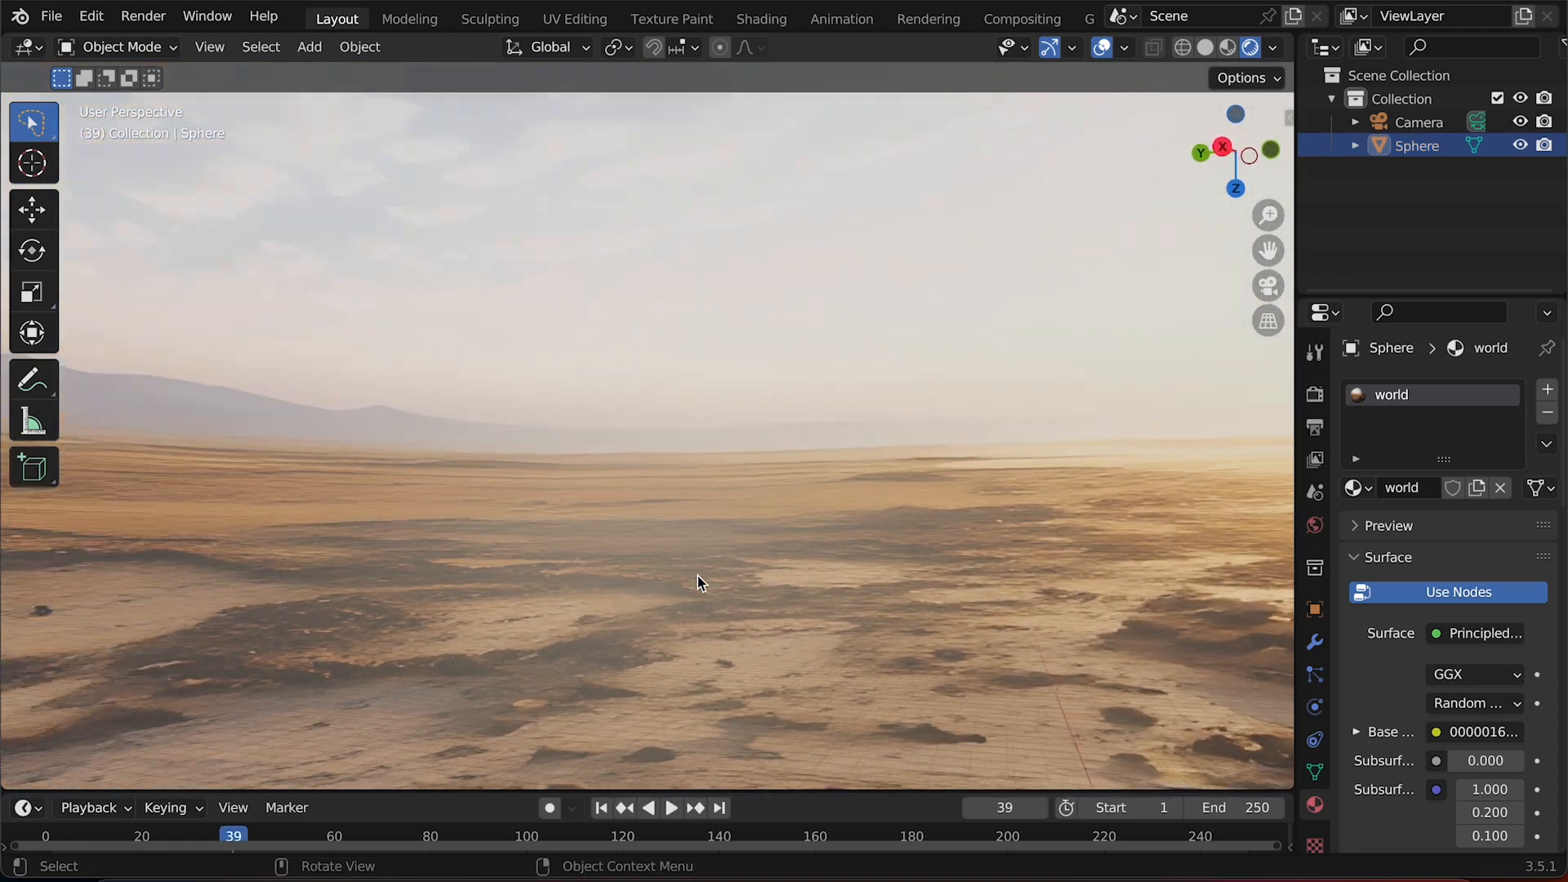
scroll(697, 576, "left", 10)
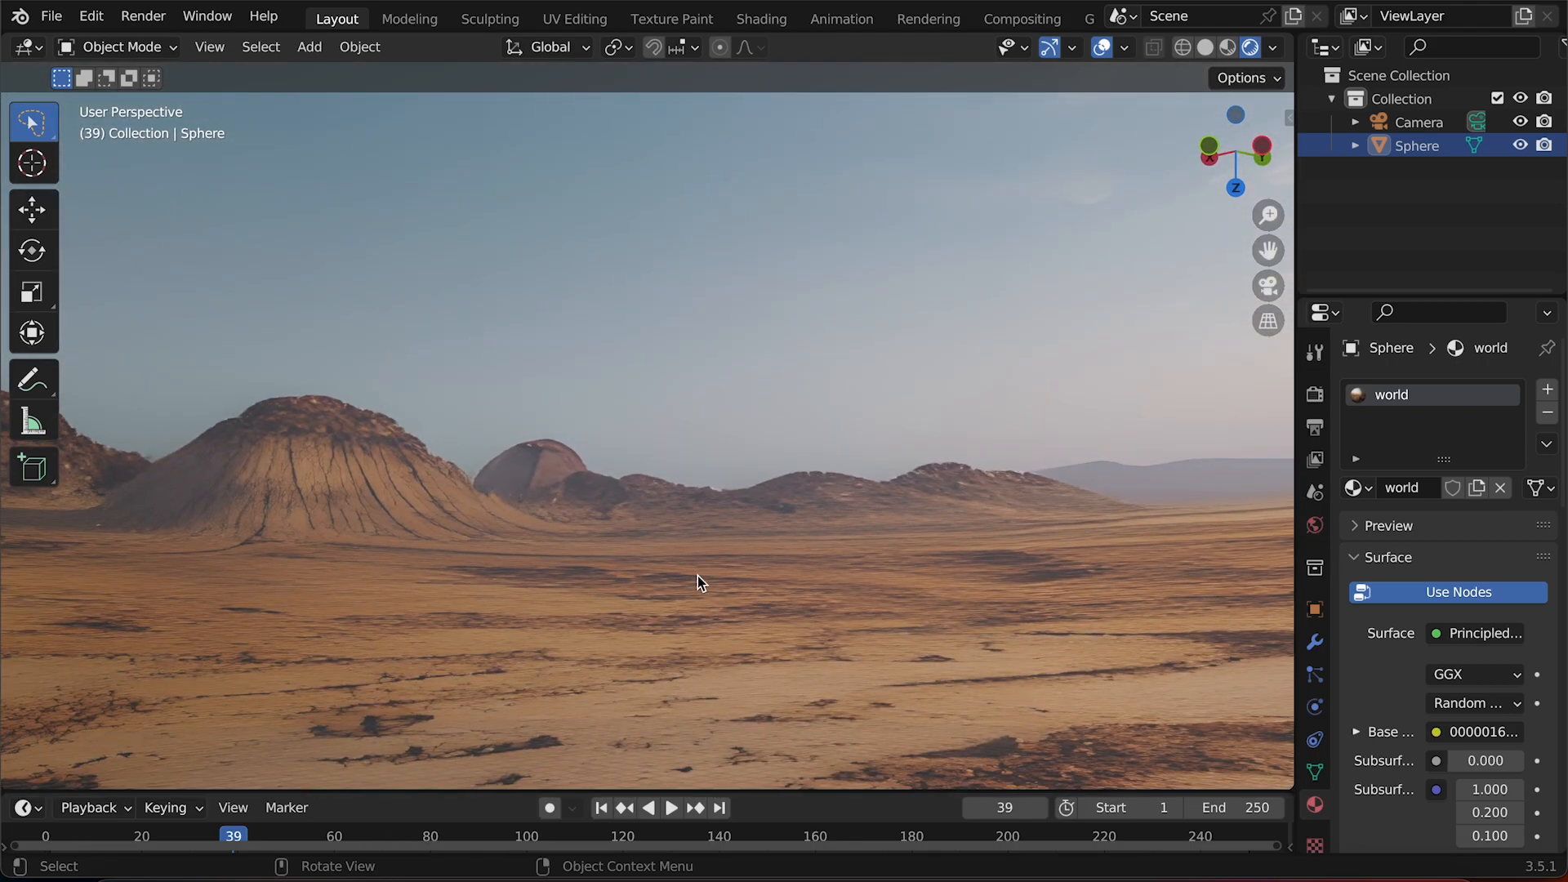
Orbit through the finished world to examine the displaced rocks close up and the mountain ranges.
scroll(697, 576, "down", 5)
scroll(698, 576, "right", 6)
scroll(698, 575, "up", 10)
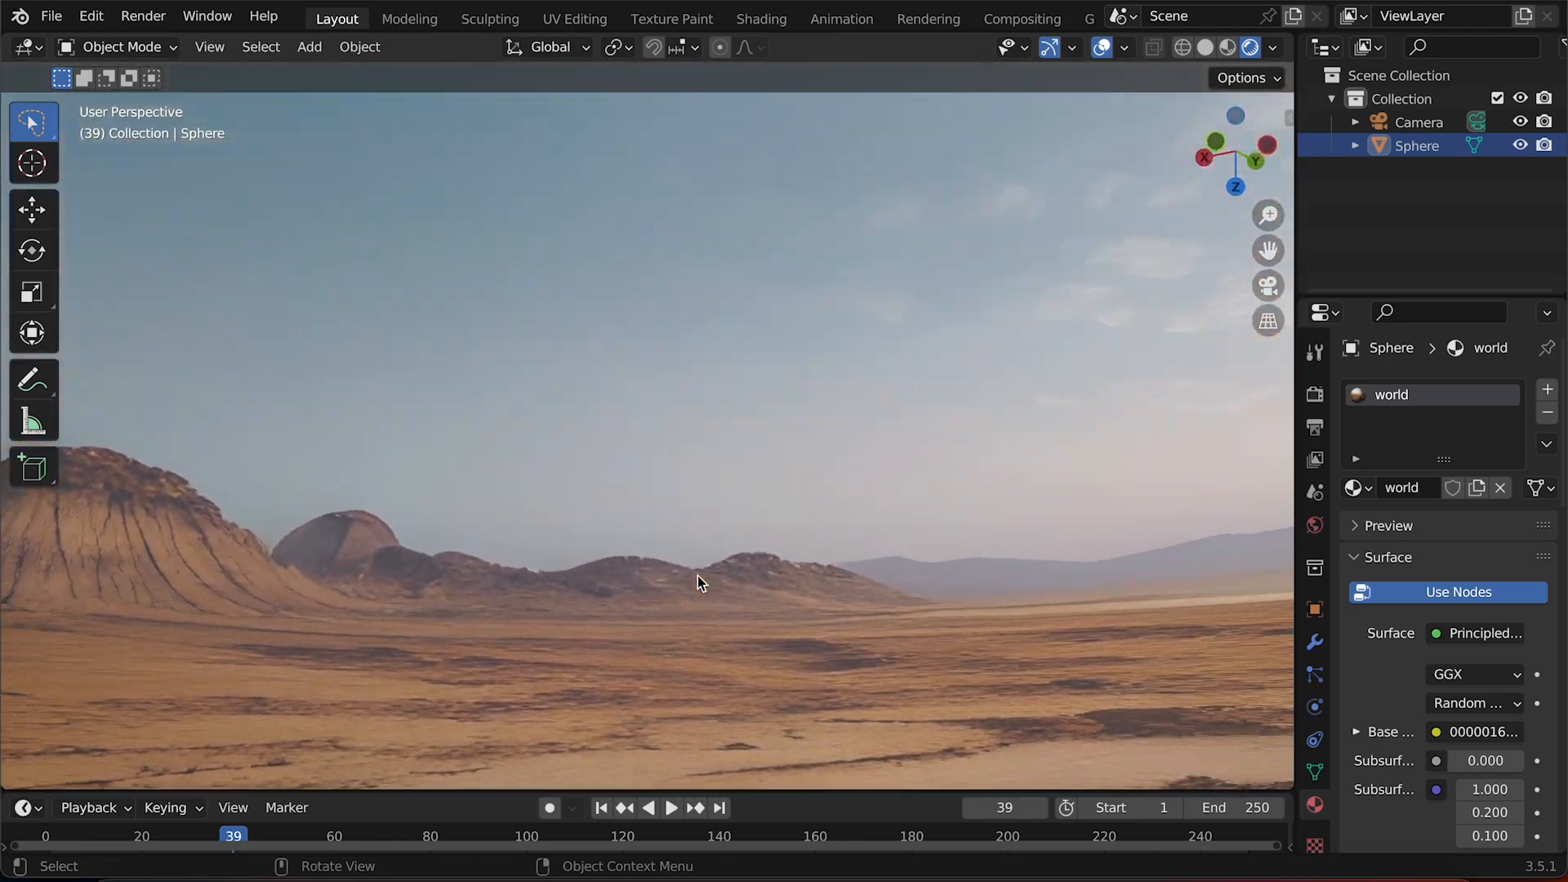
scroll(697, 575, "down", 10)
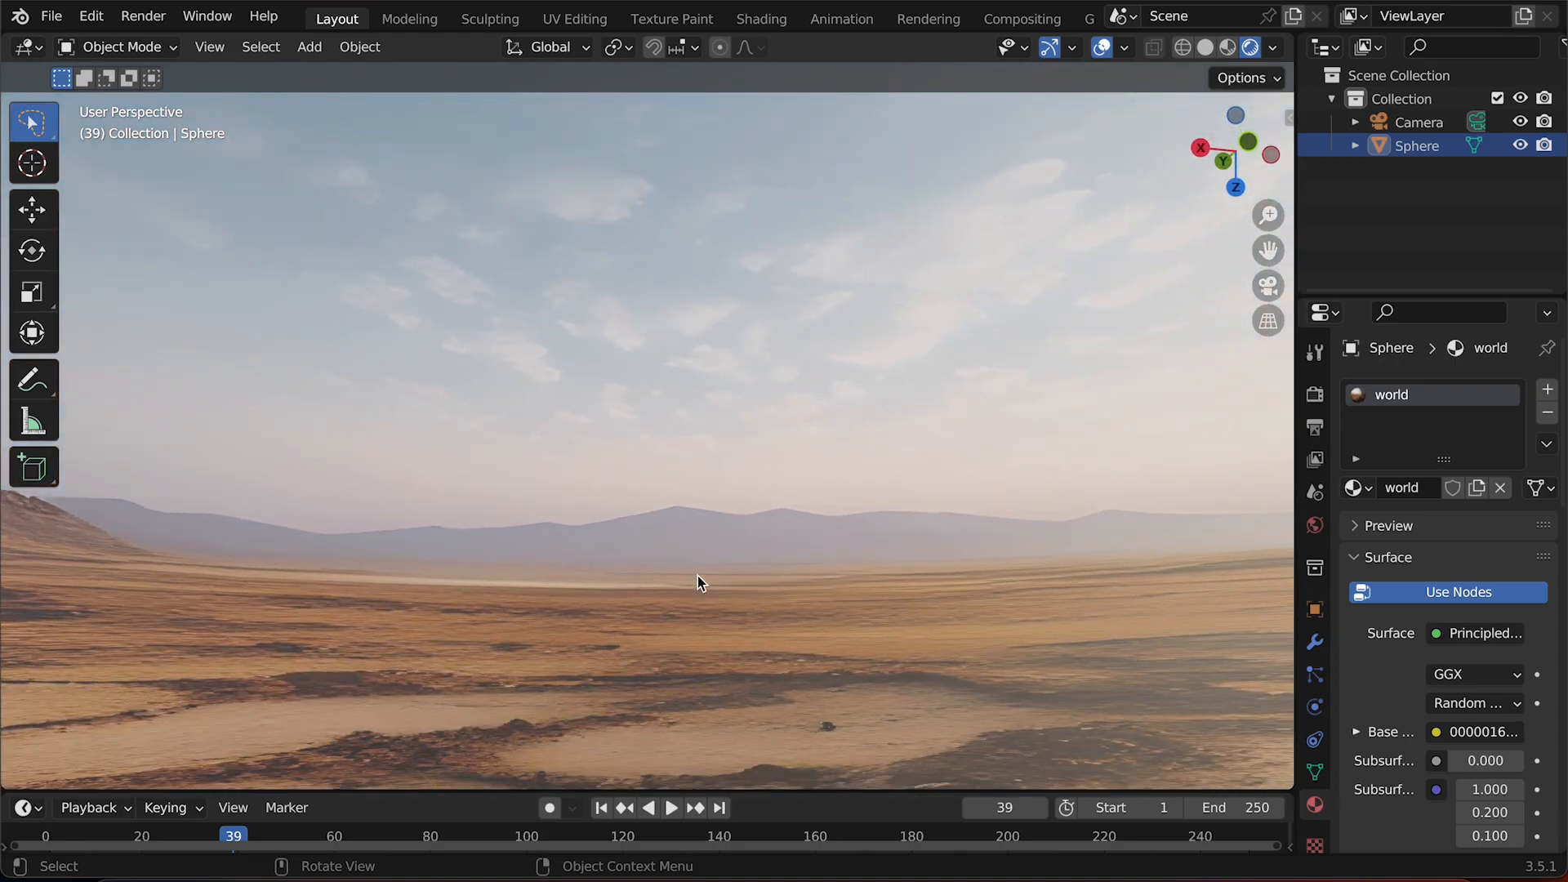
scroll(698, 576, "up", 4)
scroll(697, 576, "up", 3)
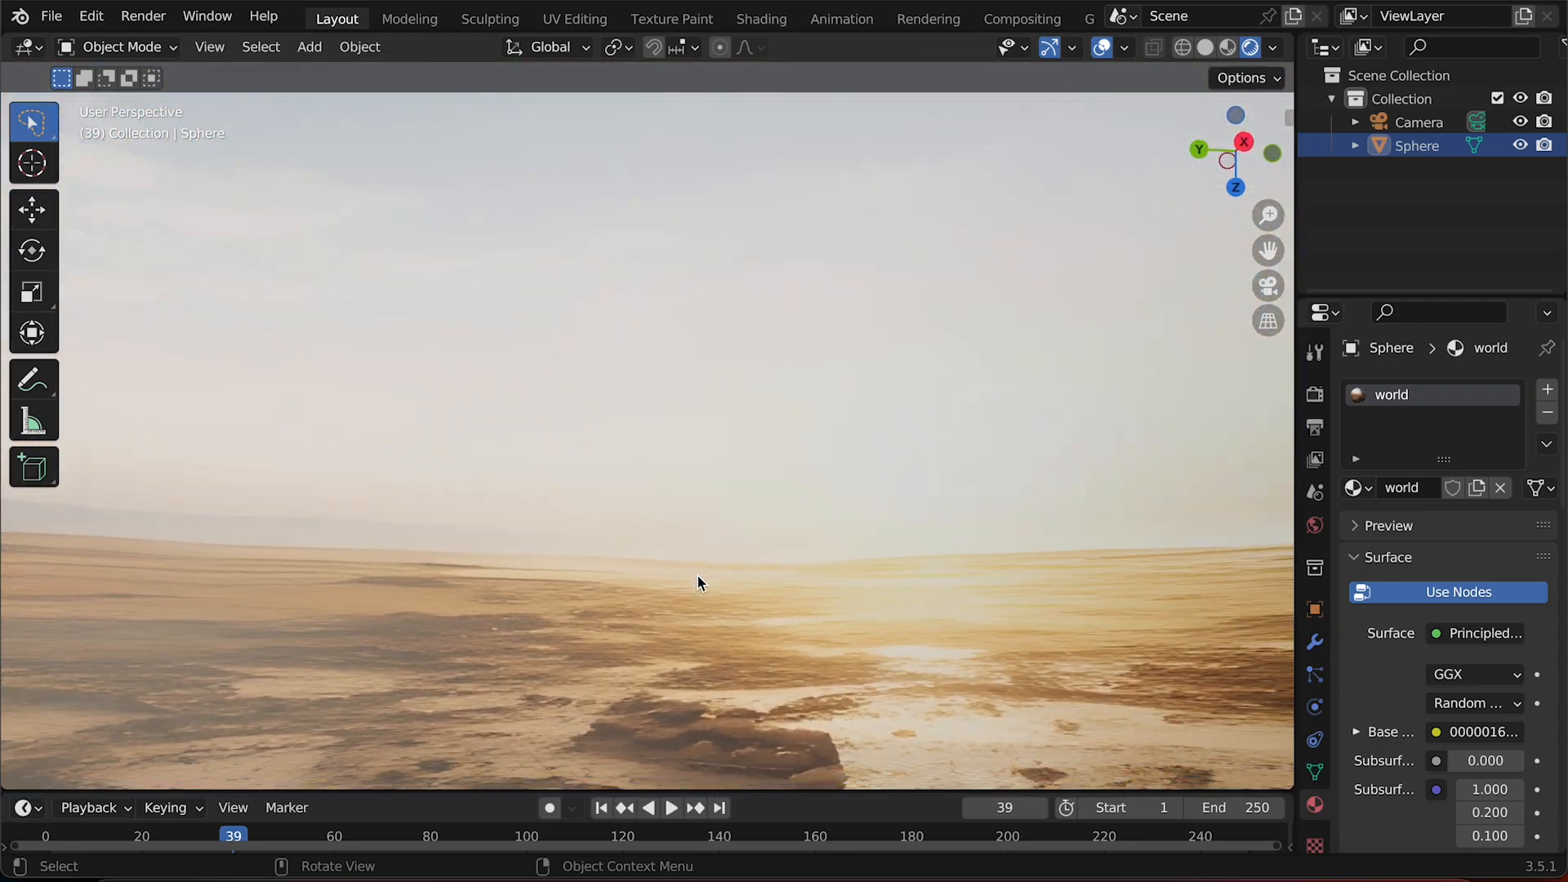
scroll(698, 576, "down", 10)
scroll(698, 576, "right", 8)
scroll(698, 576, "up", 6)
scroll(697, 576, "down", 10)
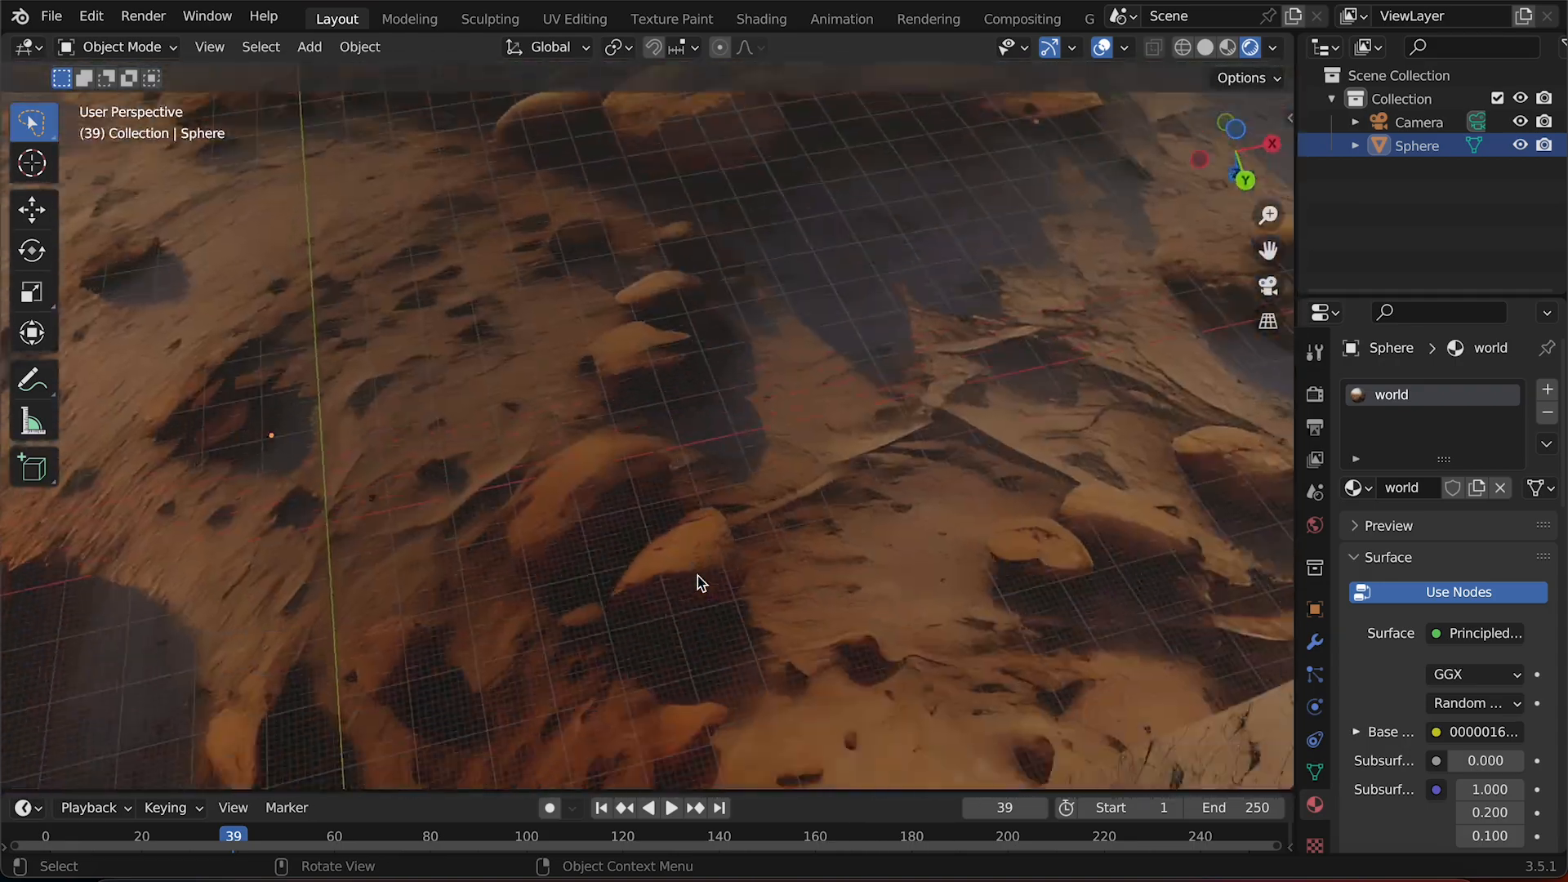
scroll(698, 575, "up", 5)
scroll(687, 550, "up", 10)
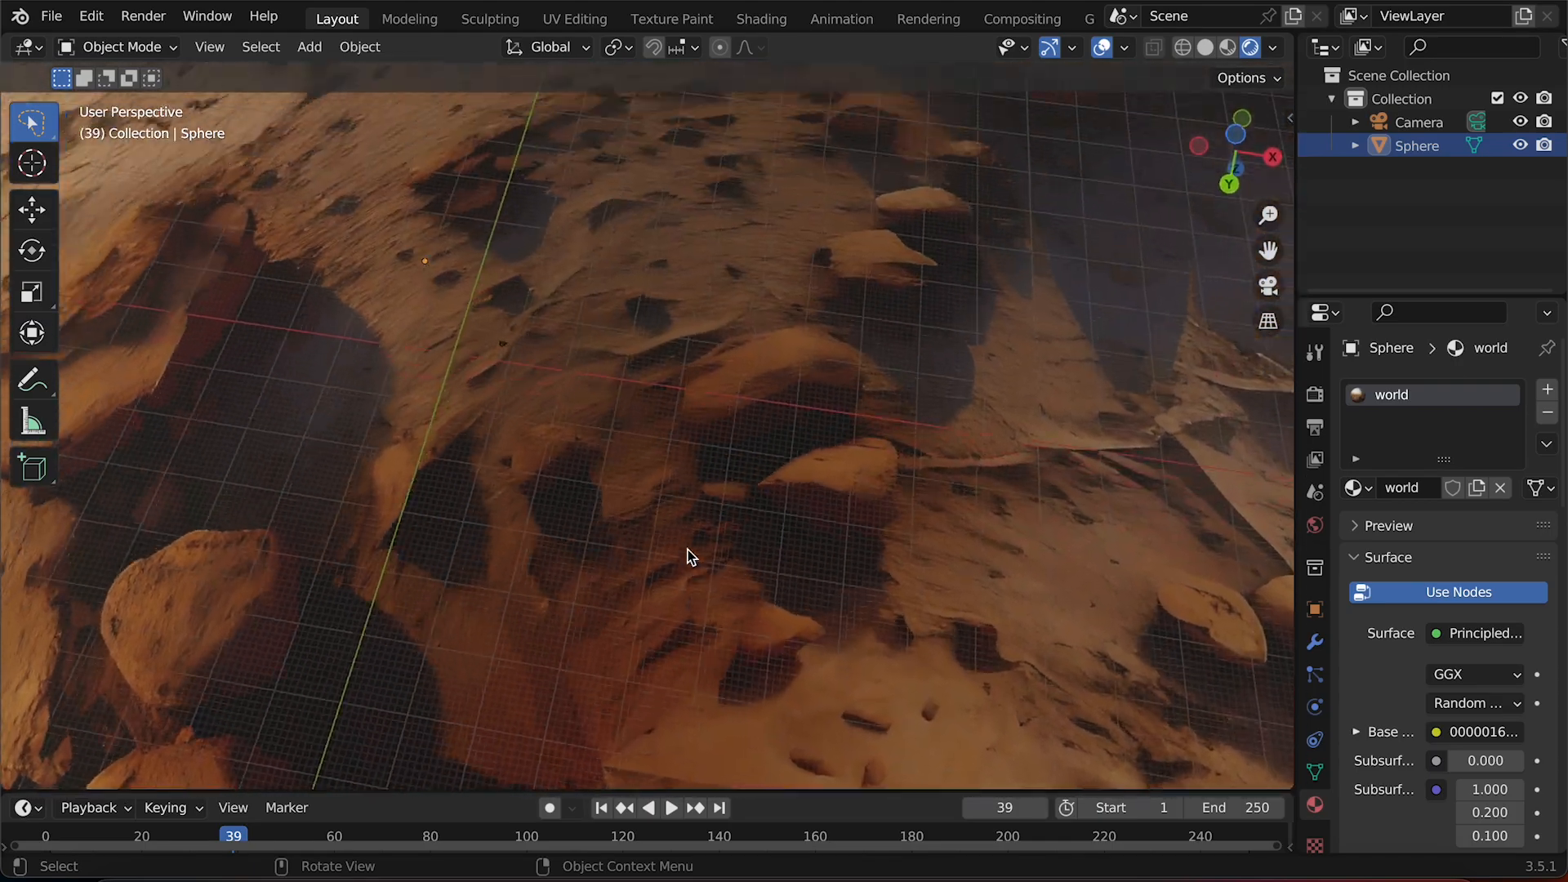
scroll(688, 550, "up", 5)
scroll(688, 551, "right", 10)
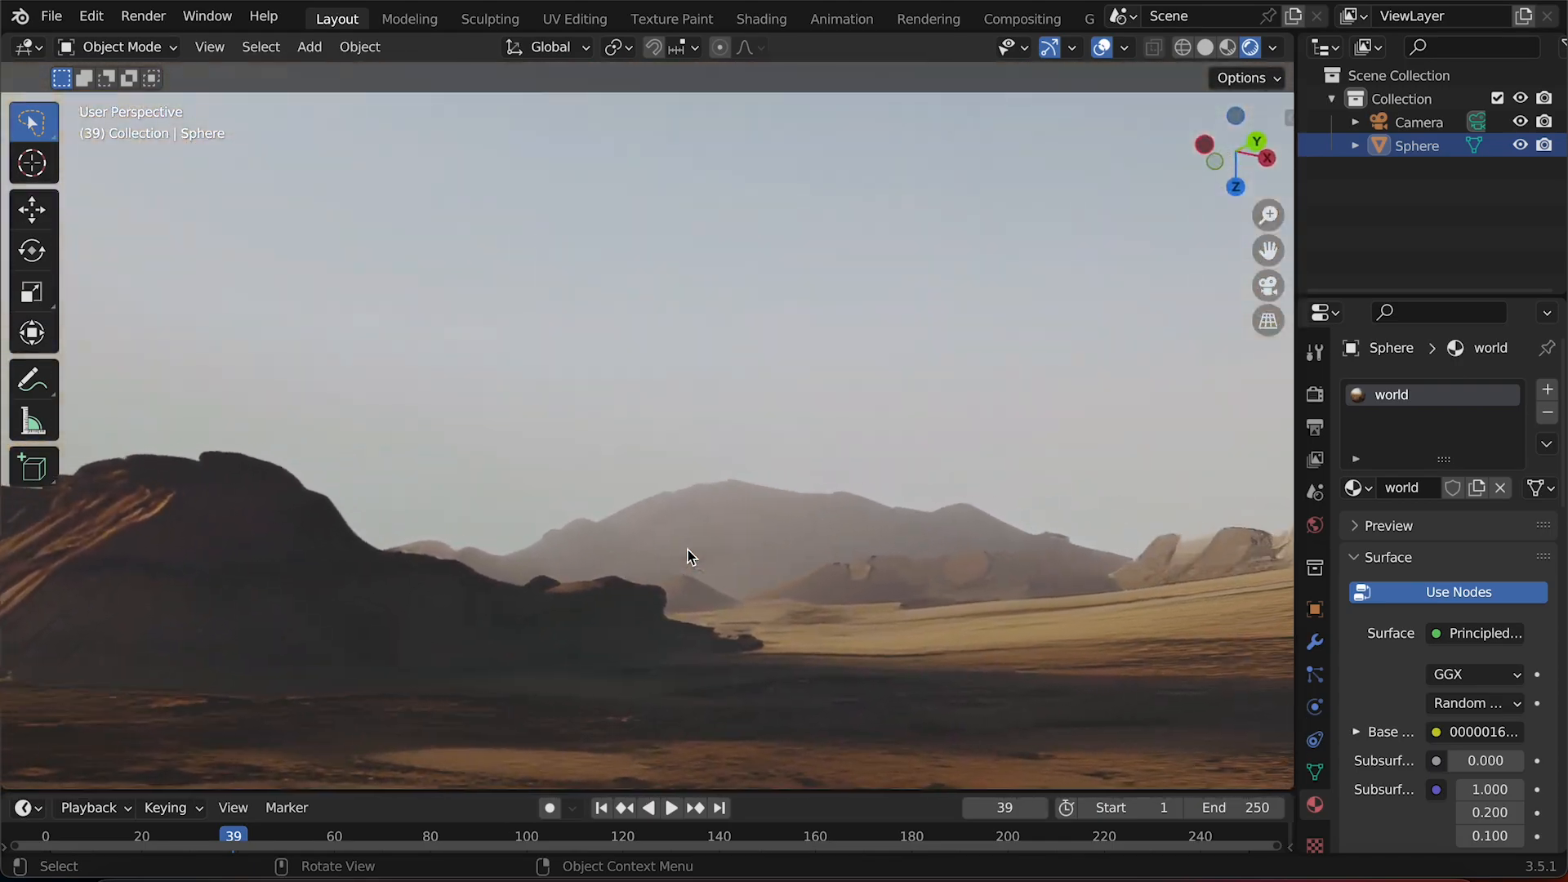
scroll(688, 550, "down", 10)
scroll(687, 550, "up", 5)
scroll(688, 550, "right", 10)
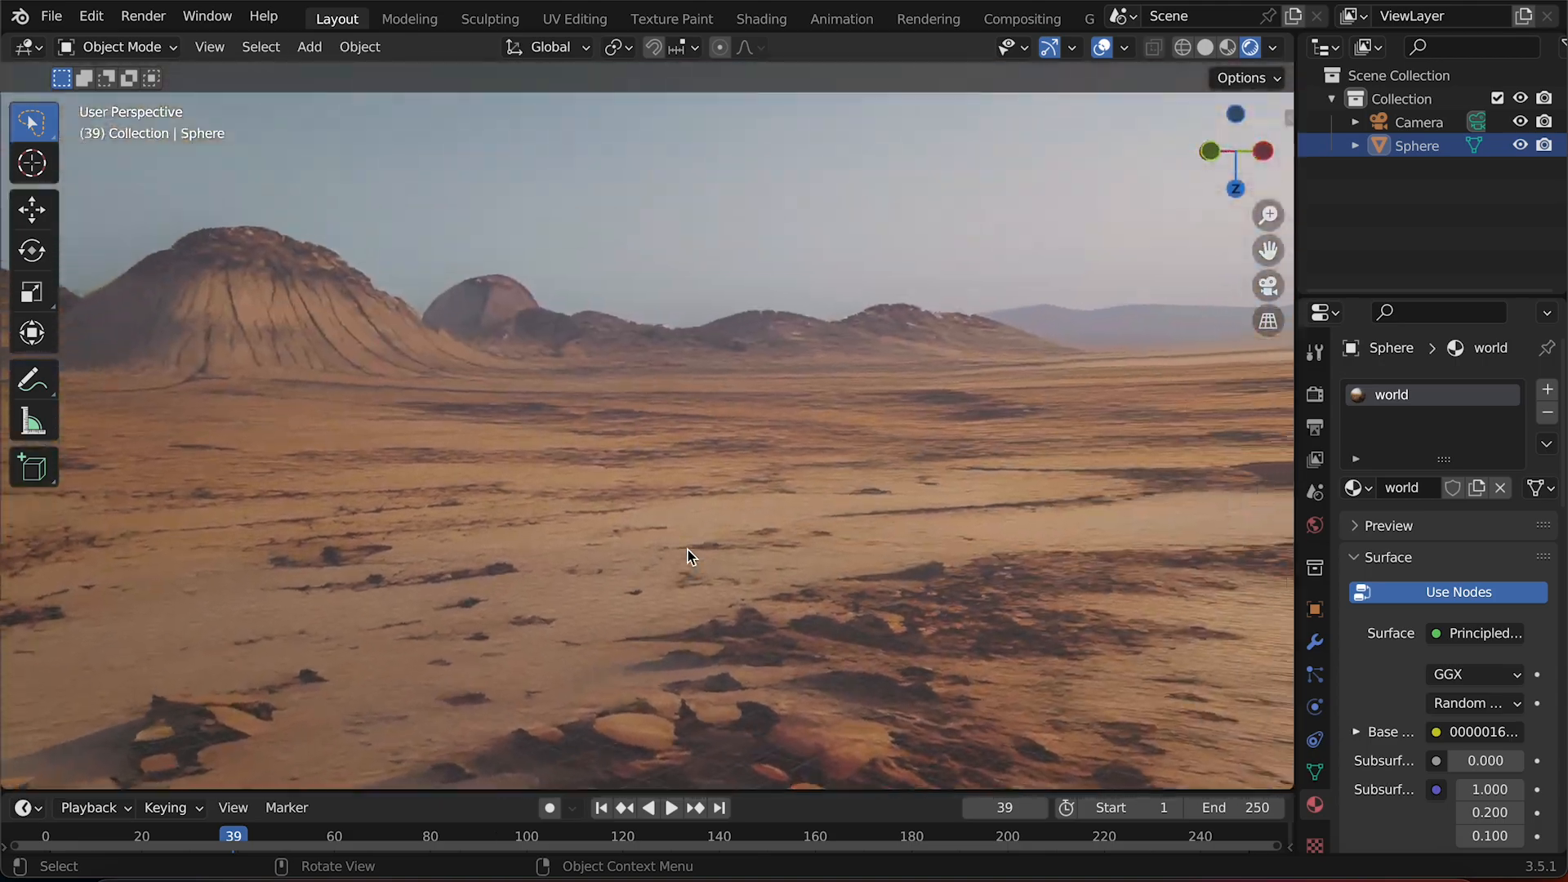